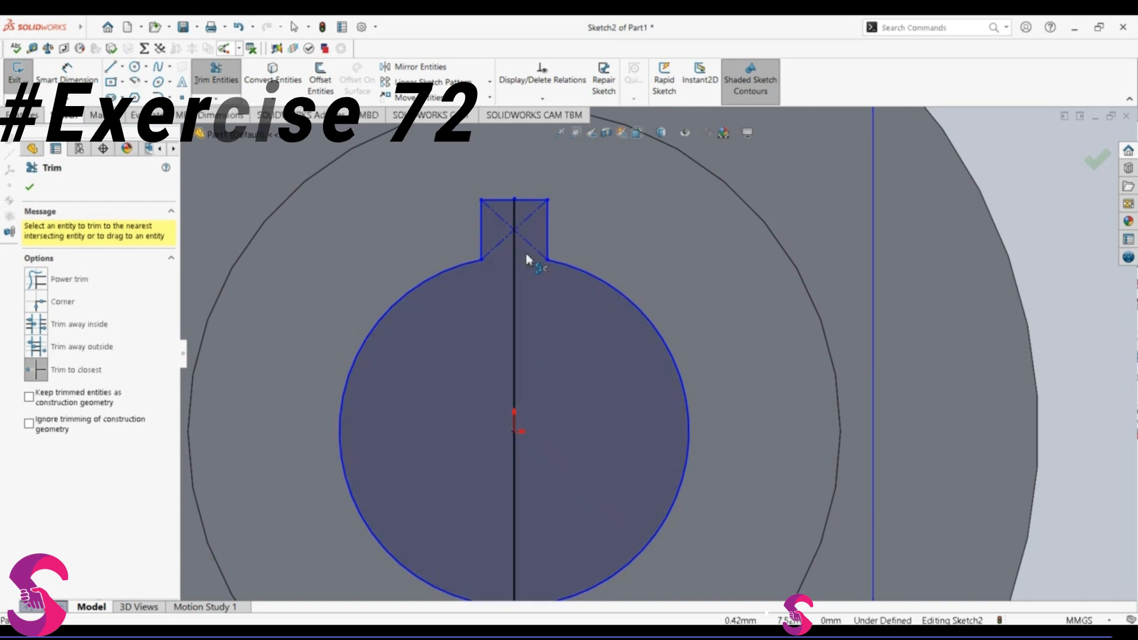
Trim away the keyway rectangle's diagonal construction lines and delete the vertical line running through the bore profile
{"action": "left_click", "coordinate": [500, 218]}
{"action": "left_click", "coordinate": [500, 250]}
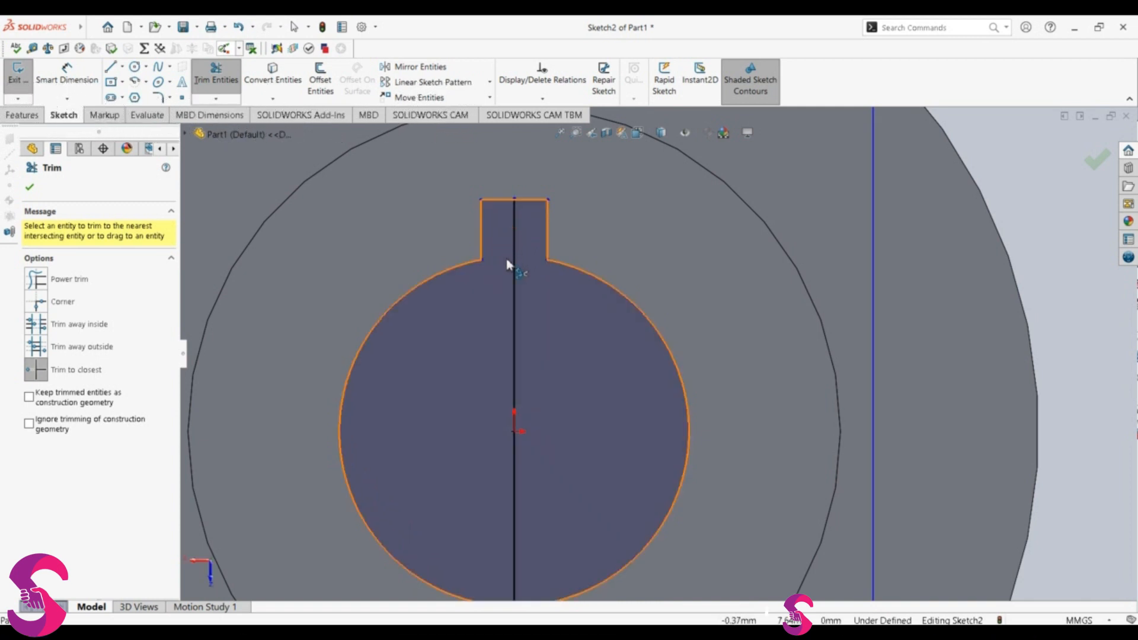
{"action": "key", "text": "Escape"}
{"action": "left_click", "coordinate": [513, 322]}
{"action": "key", "text": "Delete"}
Cut-extrude the keyed bore profile into the shaft to a blind depth of 13 mm
{"action": "scroll", "coordinate": [600, 422], "scroll_direction": "up", "scroll_amount": 3}
{"action": "scroll", "coordinate": [599, 434], "scroll_direction": "up", "scroll_amount": 3}
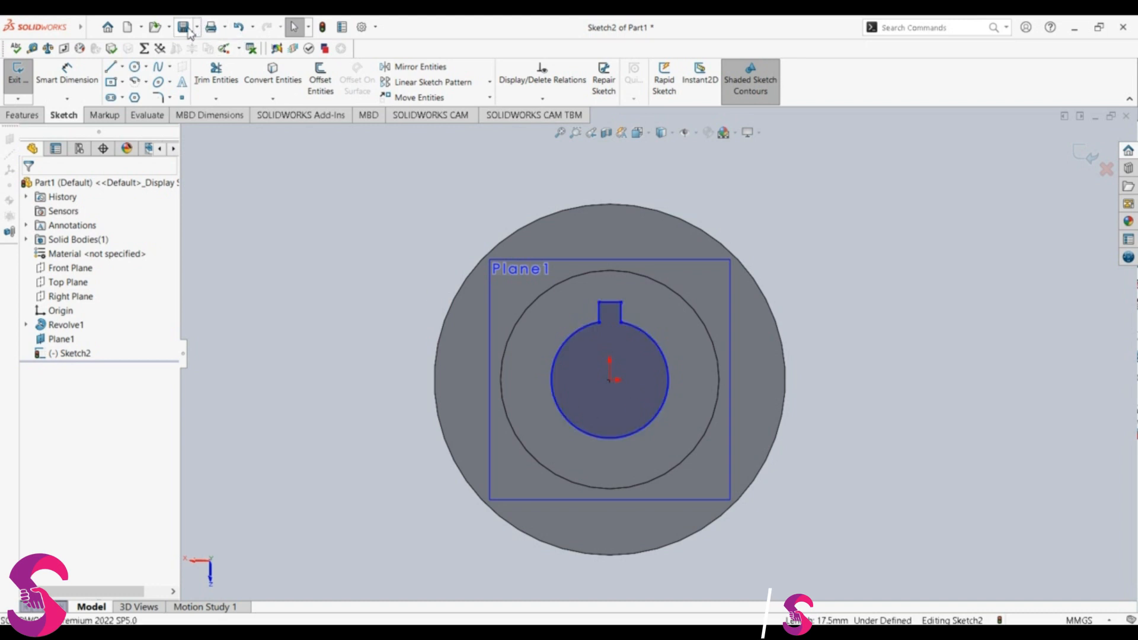
{"action": "left_click", "coordinate": [36, 119]}
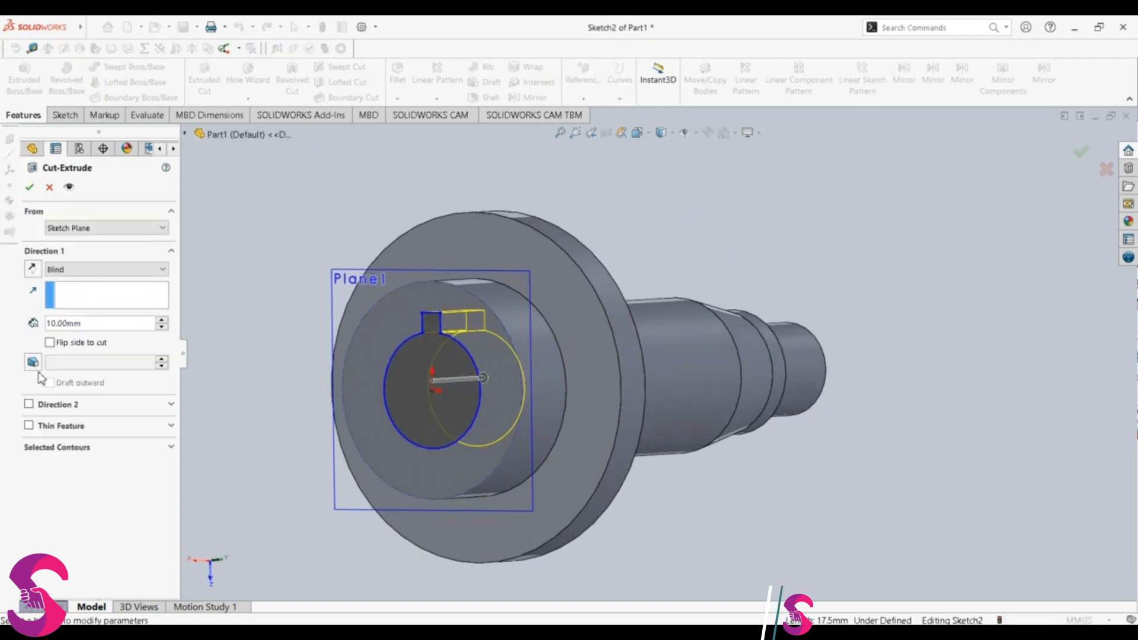
{"action": "double_click", "coordinate": [98, 327]}
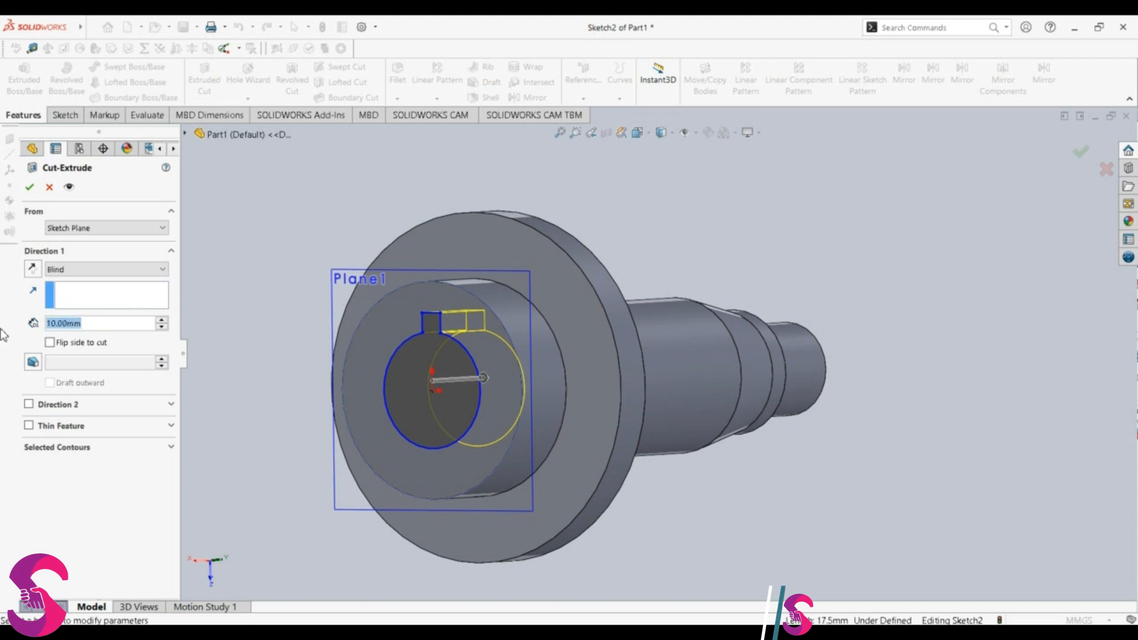
{"action": "type", "text": "13"}
{"action": "key", "text": "Return"}
{"action": "left_click", "coordinate": [30, 187]}
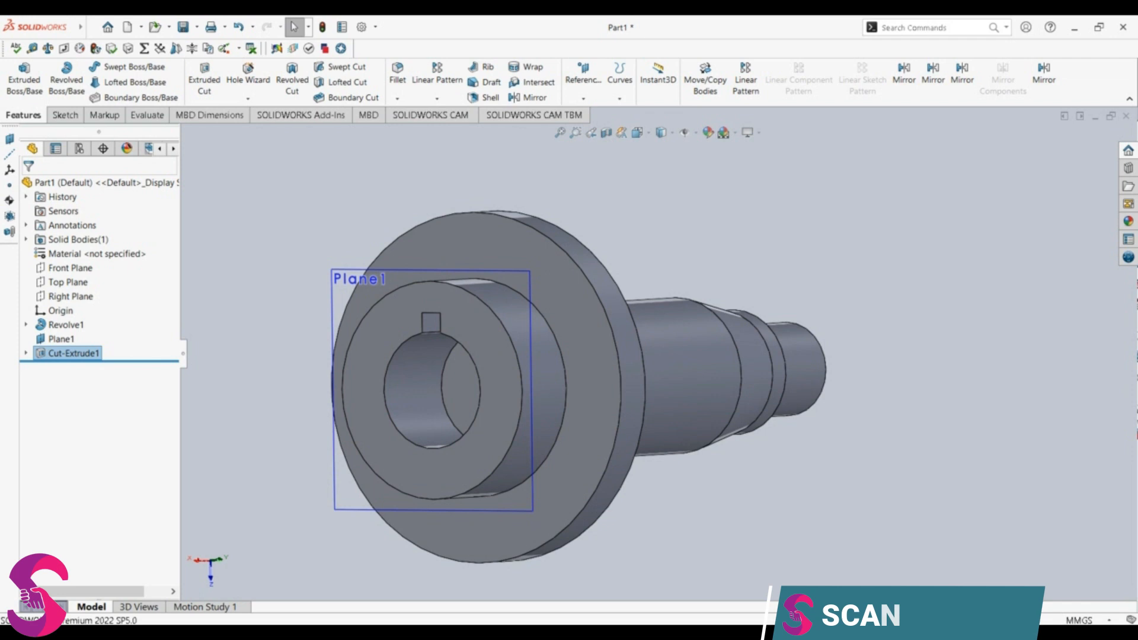
Create a reference plane at 0 mm offset from the large flange's front face
{"action": "left_click", "coordinate": [729, 547]}
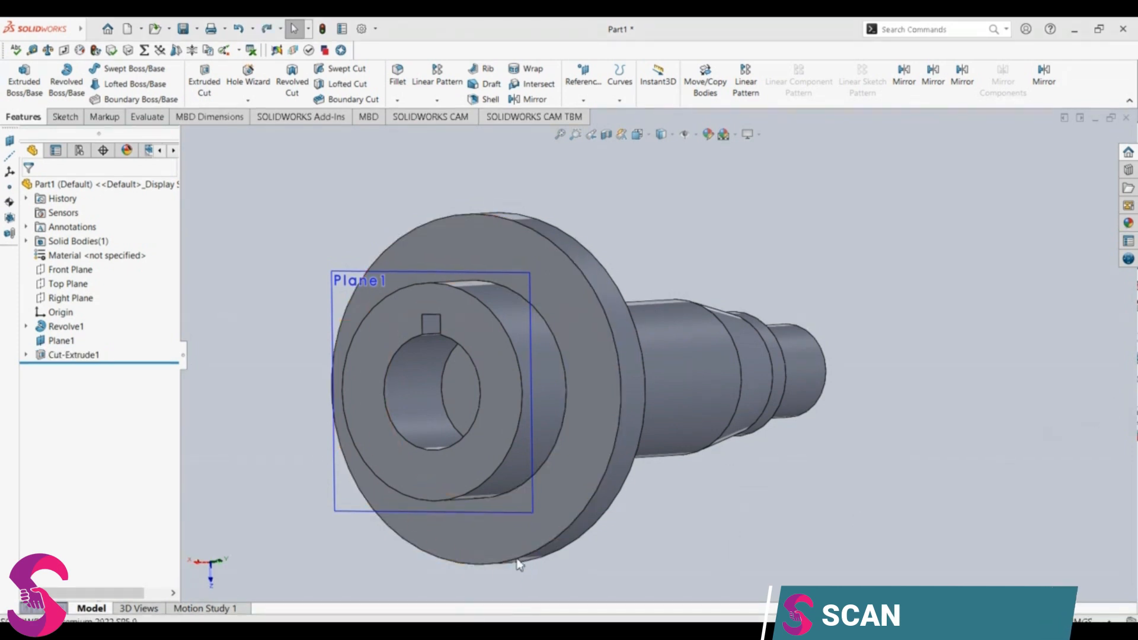
{"action": "left_click", "coordinate": [573, 483]}
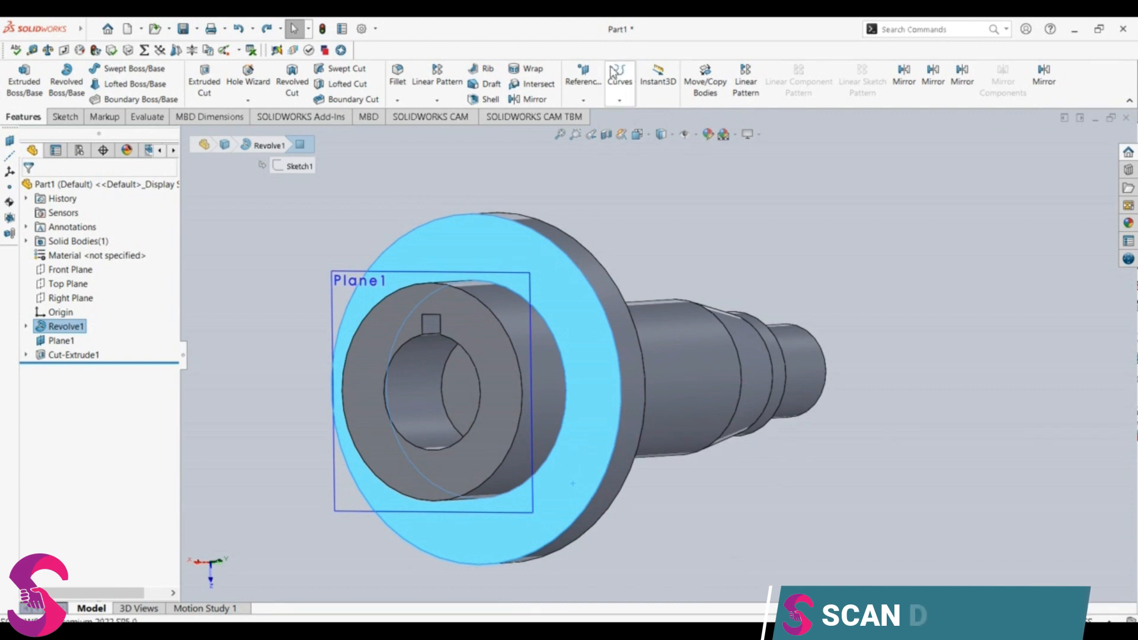
{"action": "left_click", "coordinate": [583, 77]}
{"action": "left_click", "coordinate": [604, 115]}
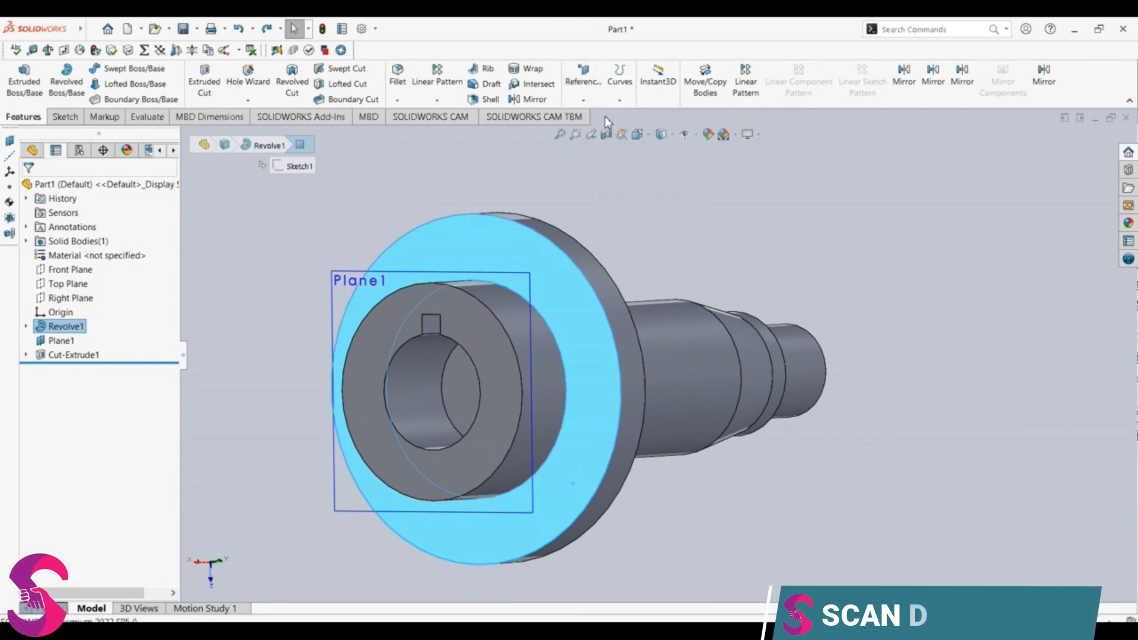
{"action": "type", "text": "0"}
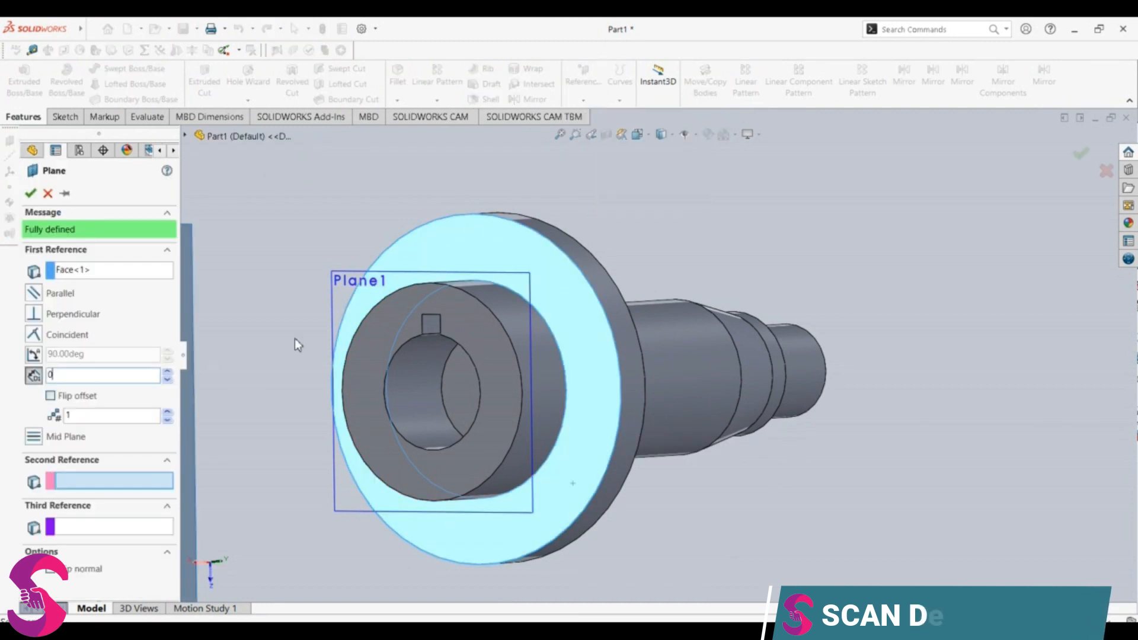
{"action": "key", "text": "Return"}
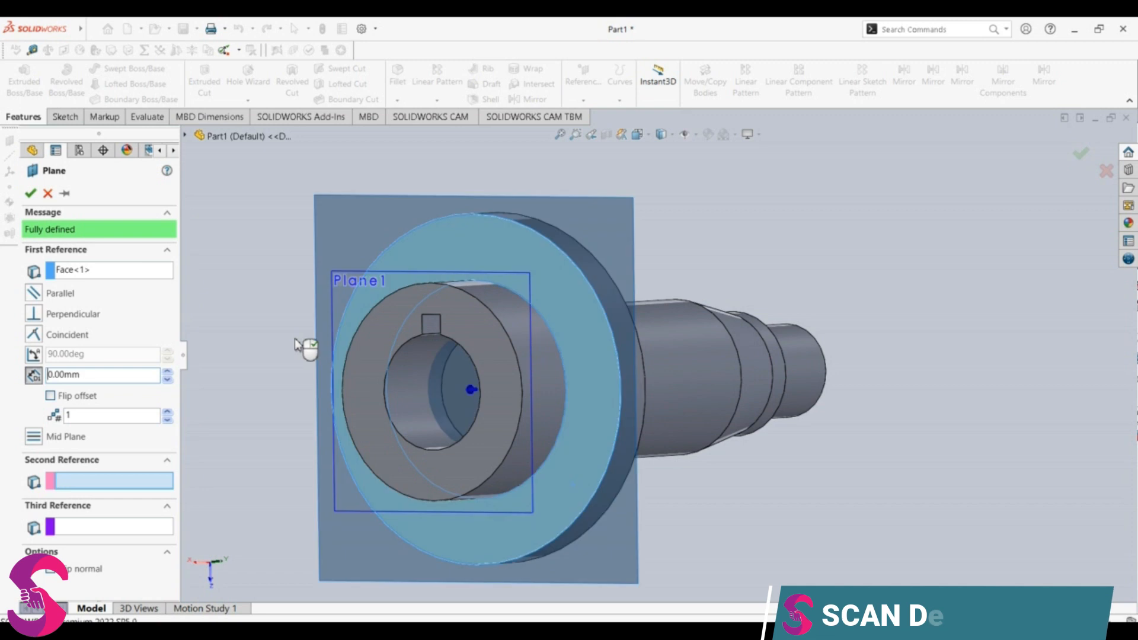
{"action": "left_click", "coordinate": [30, 193]}
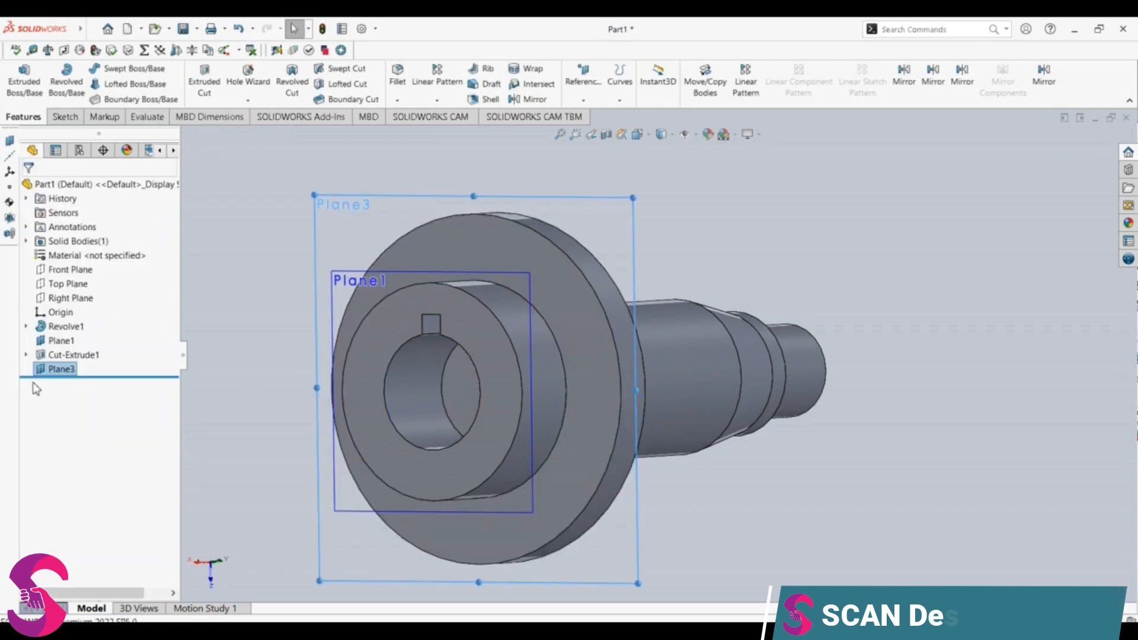
Start a sketch on Plane3, viewed normal to it, and draw an 18 mm radius circle centred on the origin
{"action": "right_click", "coordinate": [60, 372]}
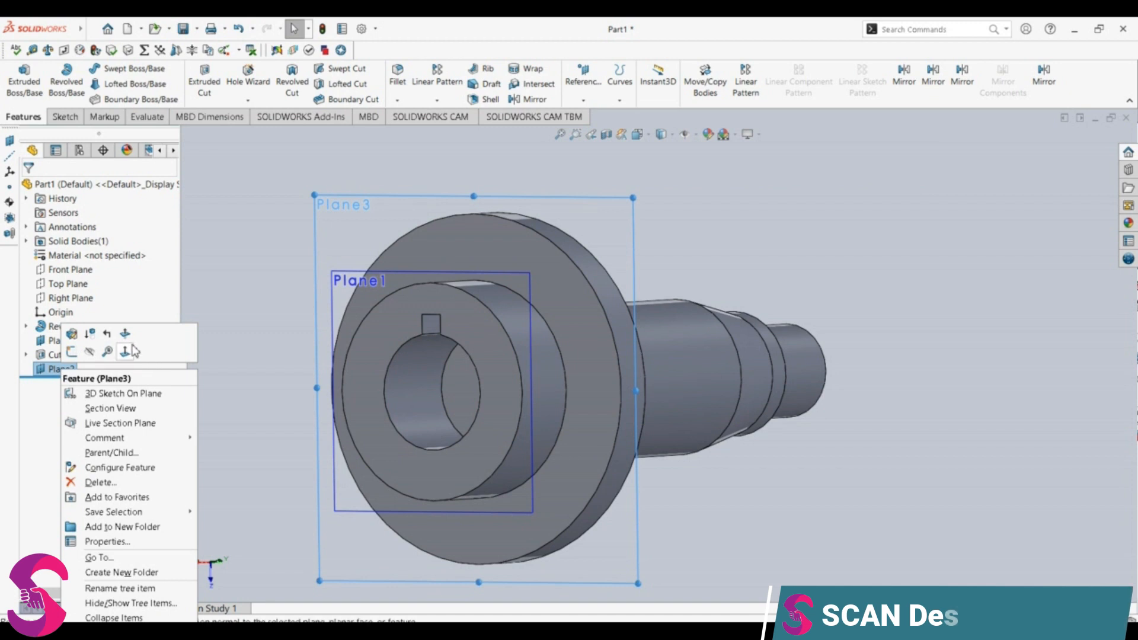
{"action": "left_click", "coordinate": [126, 352]}
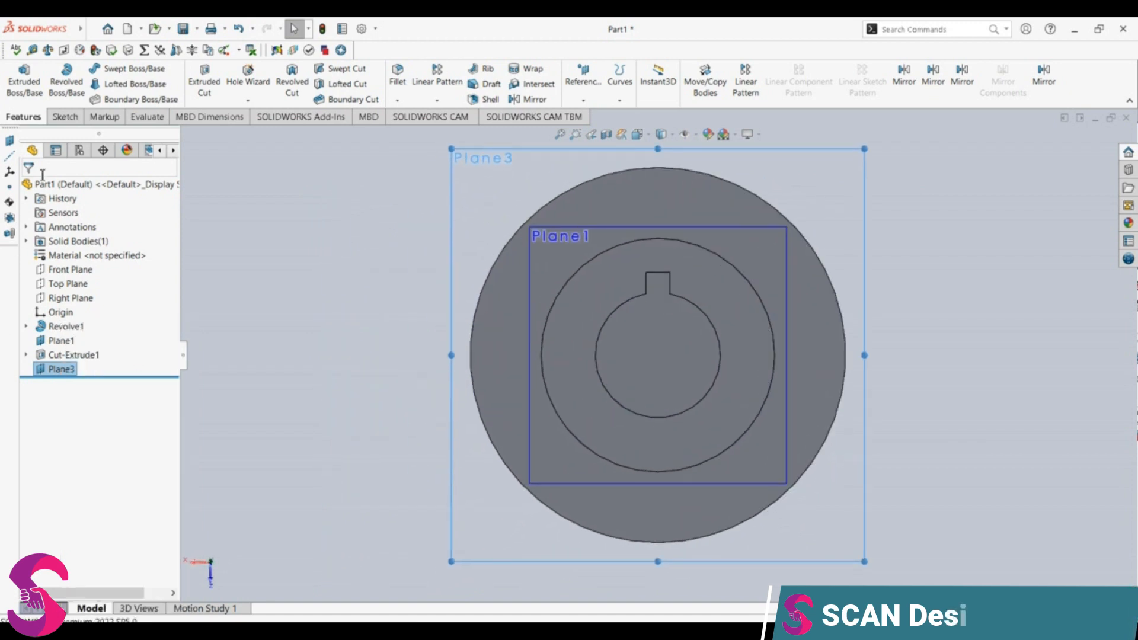
{"action": "left_click", "coordinate": [64, 117]}
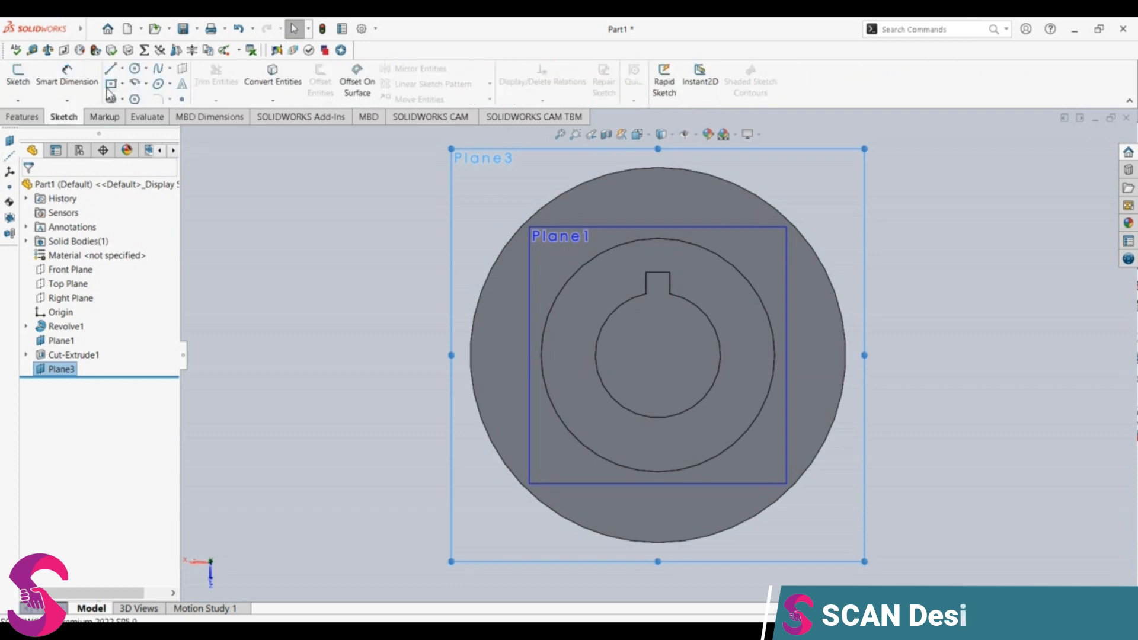
{"action": "left_click", "coordinate": [134, 68]}
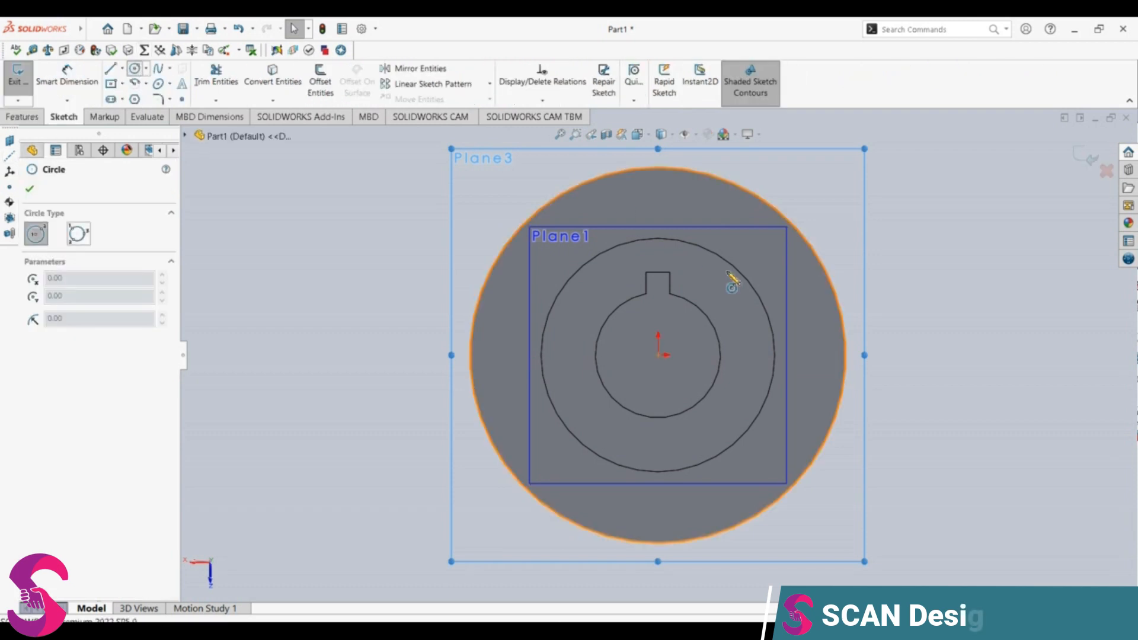
{"action": "left_click", "coordinate": [658, 354]}
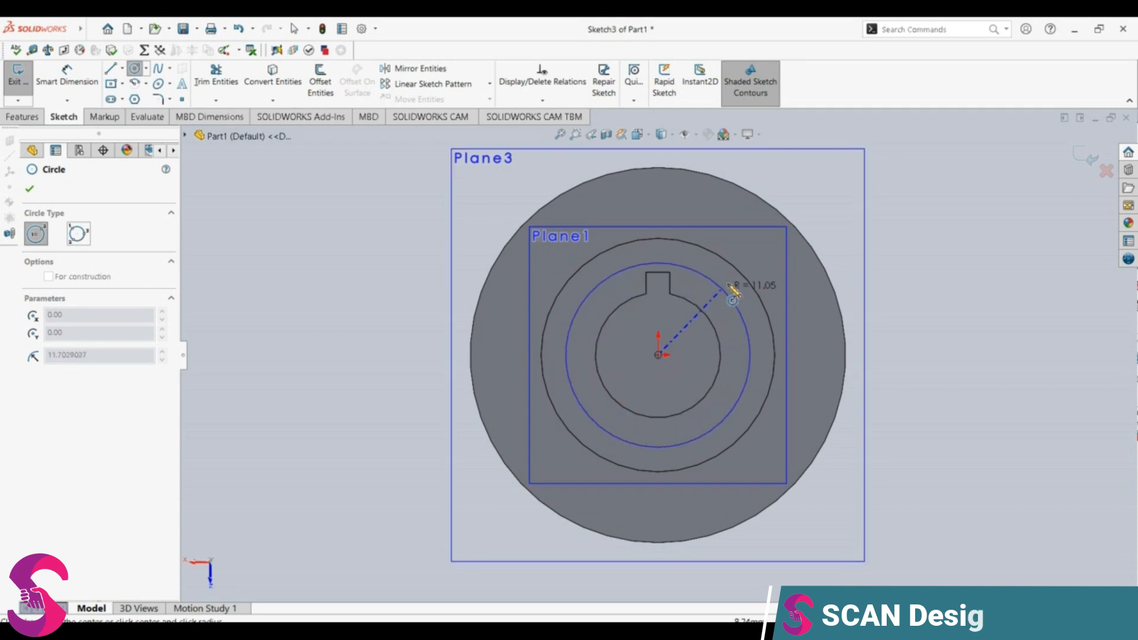
{"action": "left_click", "coordinate": [765, 236]}
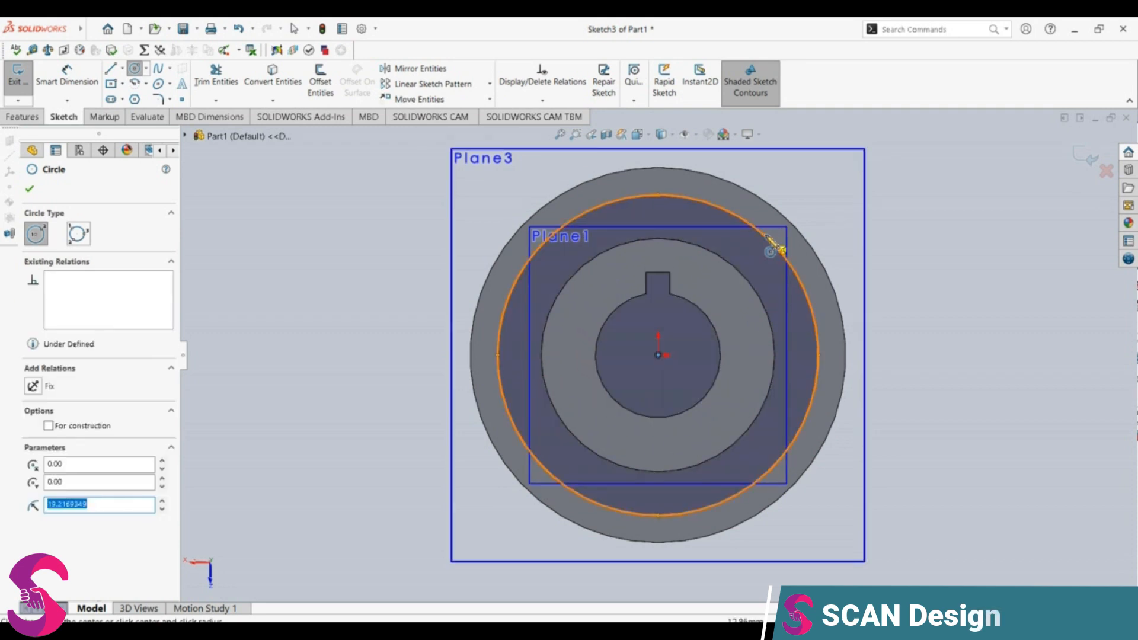
{"action": "type", "text": "1"}
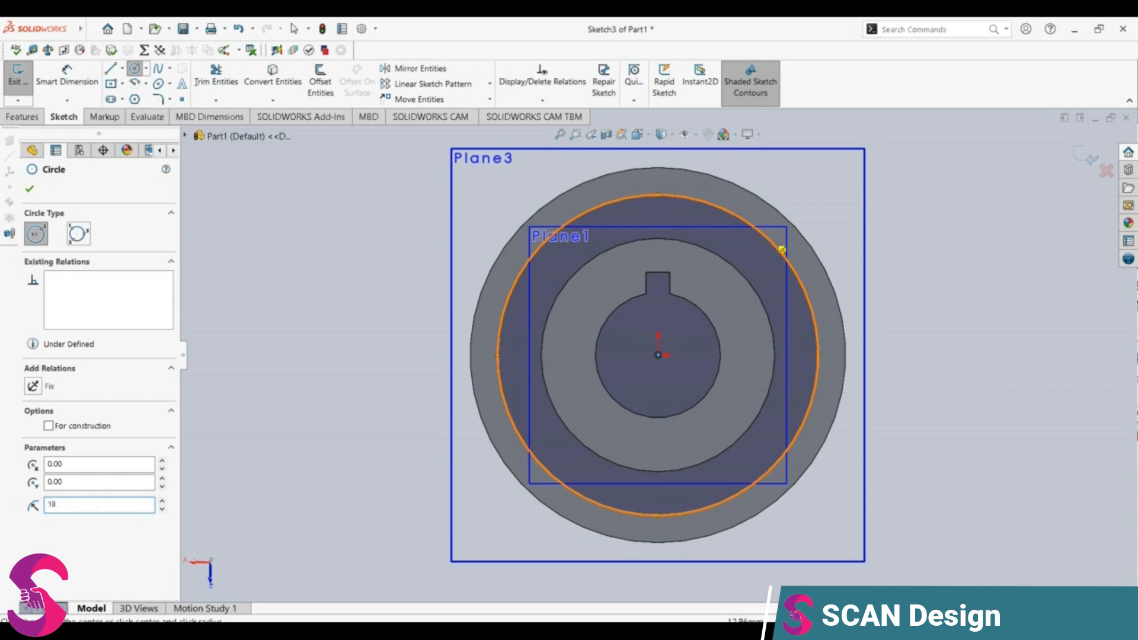
{"action": "type", "text": "8"}
{"action": "key", "text": "Return"}
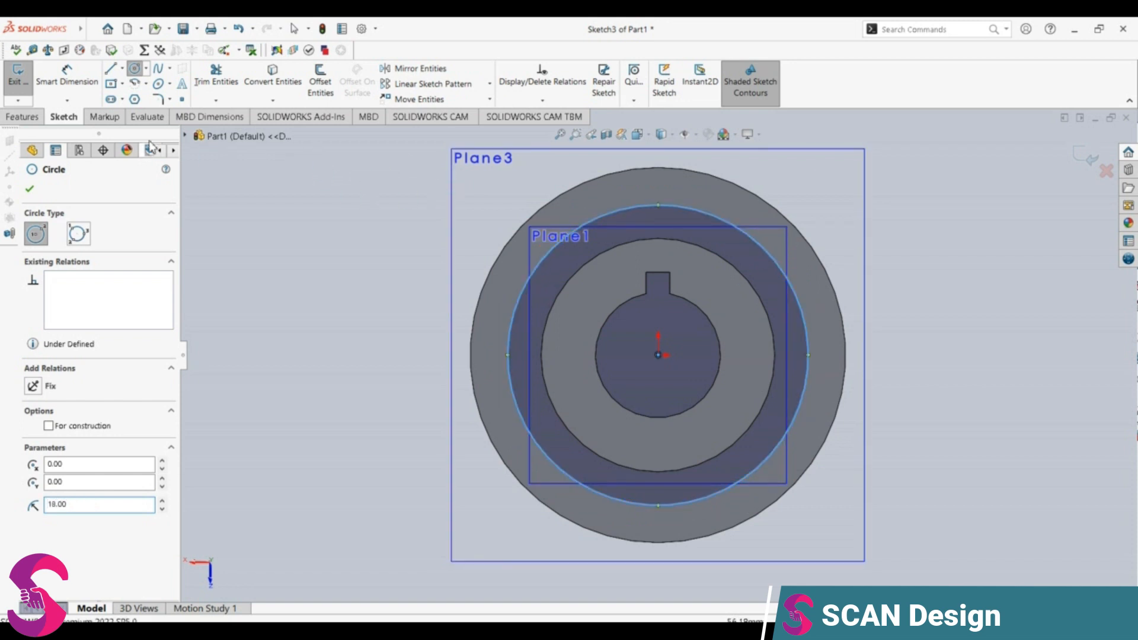
Draw a line from the origin up to the 18 mm radius circle, at about 51 degrees, and select it
{"action": "left_click", "coordinate": [111, 68]}
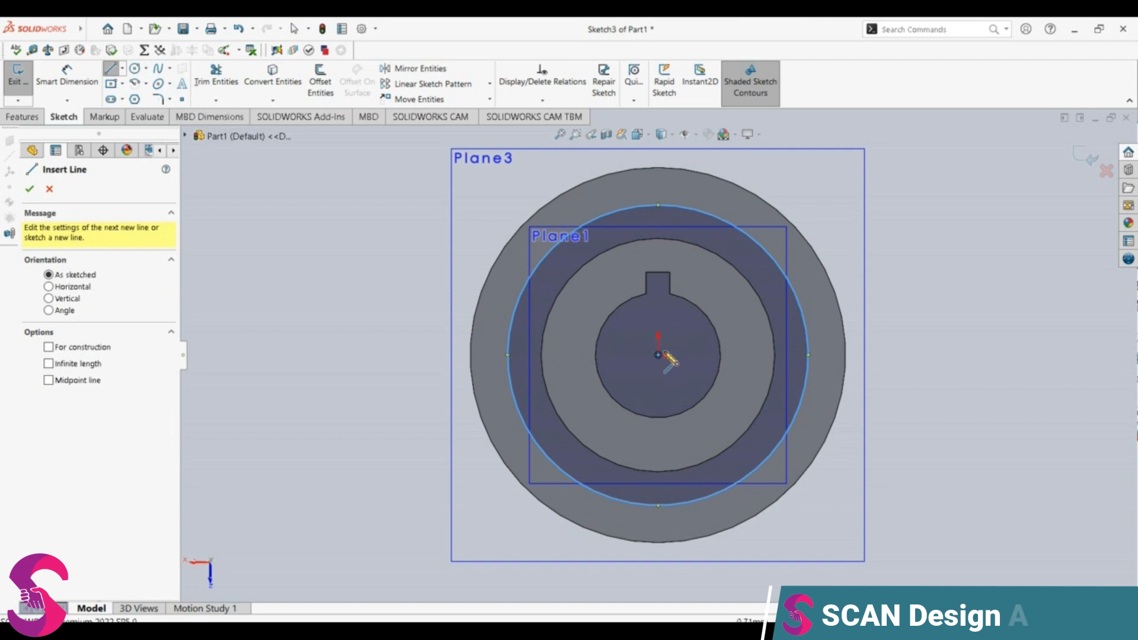
{"action": "left_click", "coordinate": [657, 355]}
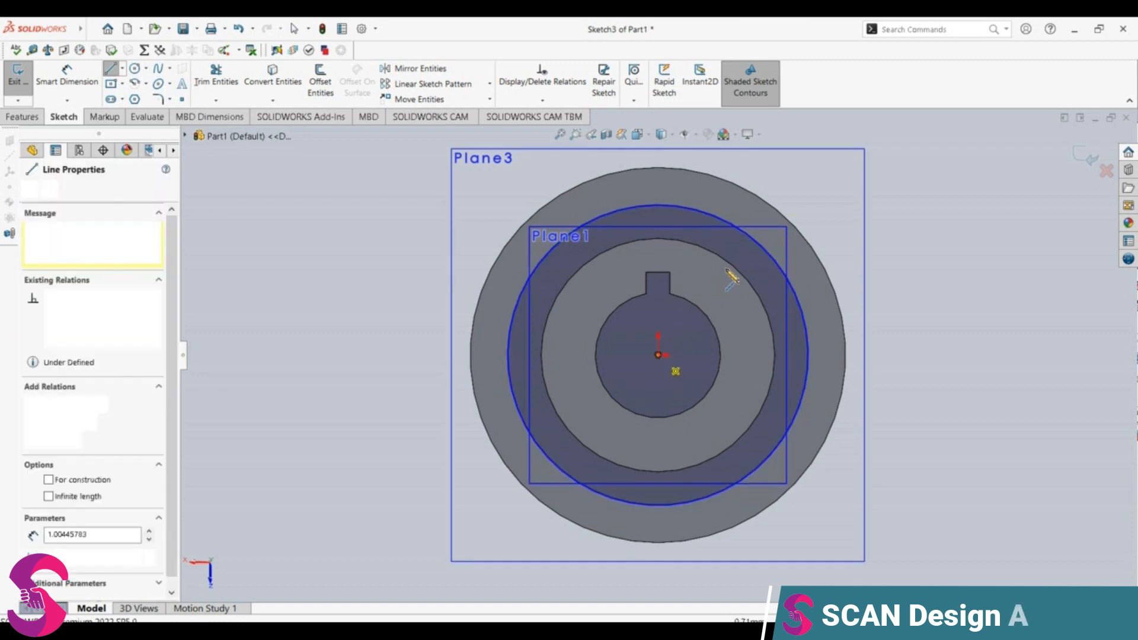
{"action": "left_click", "coordinate": [752, 239]}
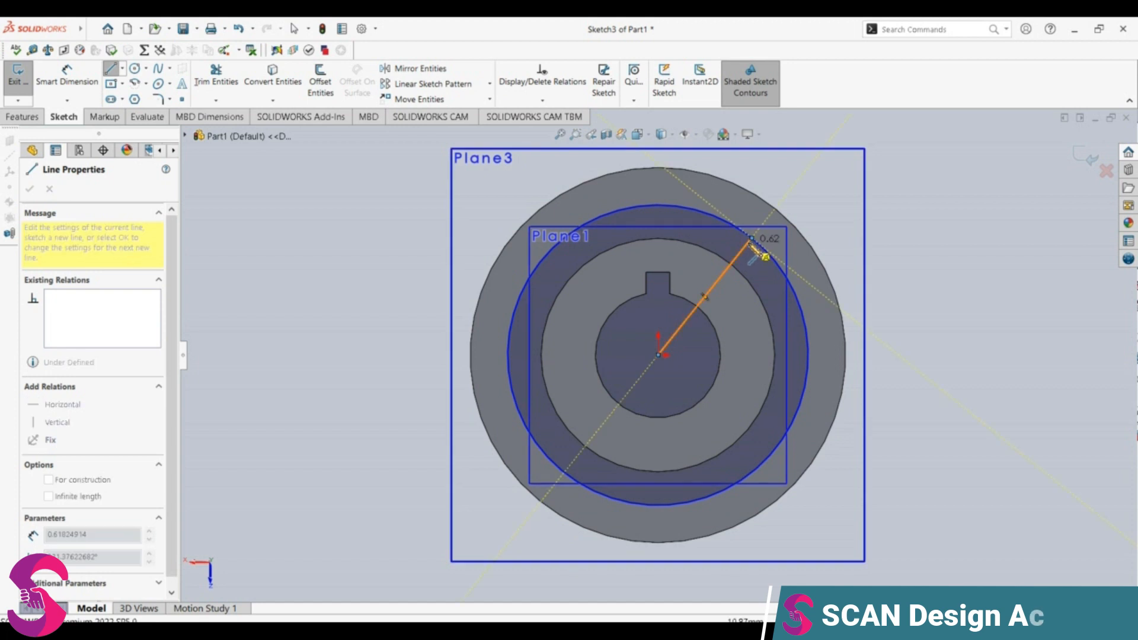
{"action": "key", "text": "Escape"}
{"action": "left_click", "coordinate": [682, 324]}
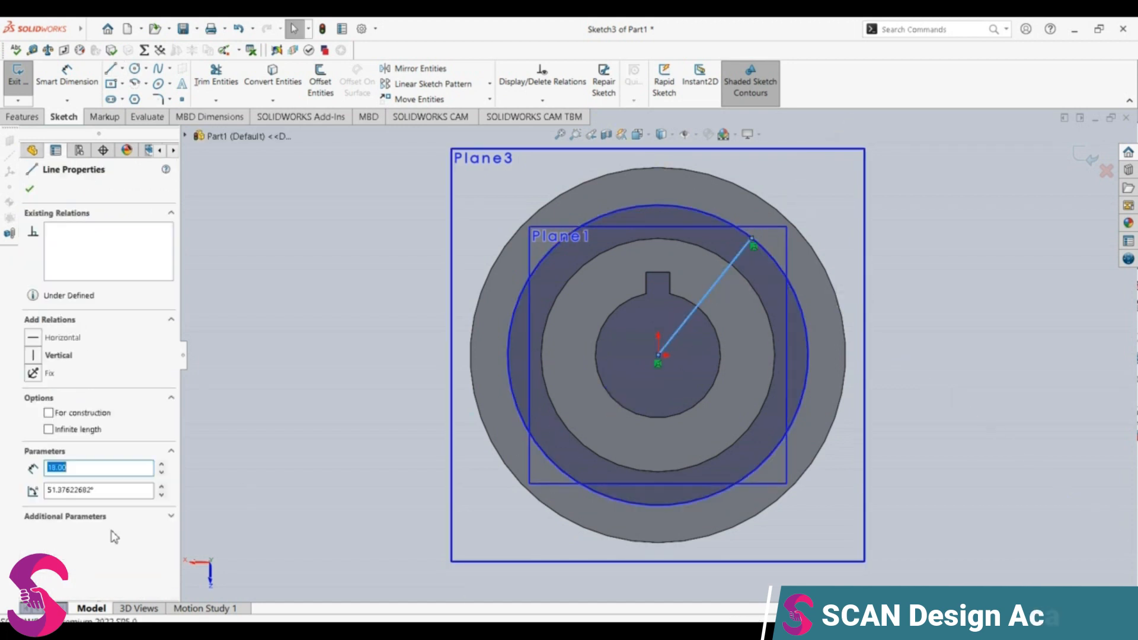
Try angles of 30 and 45 degrees for the radial line
{"action": "left_click", "coordinate": [119, 491]}
{"action": "type", "text": "30"}
{"action": "key", "text": "Return"}
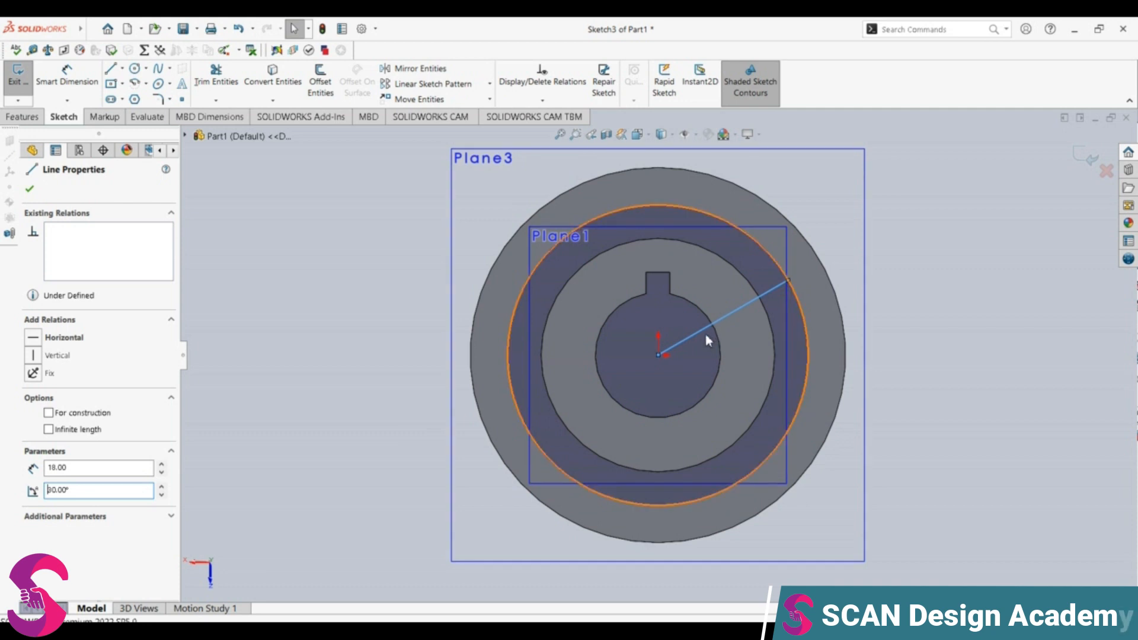
{"action": "key", "text": "ctrl+a"}
{"action": "type", "text": "45"}
{"action": "key", "text": "Return"}
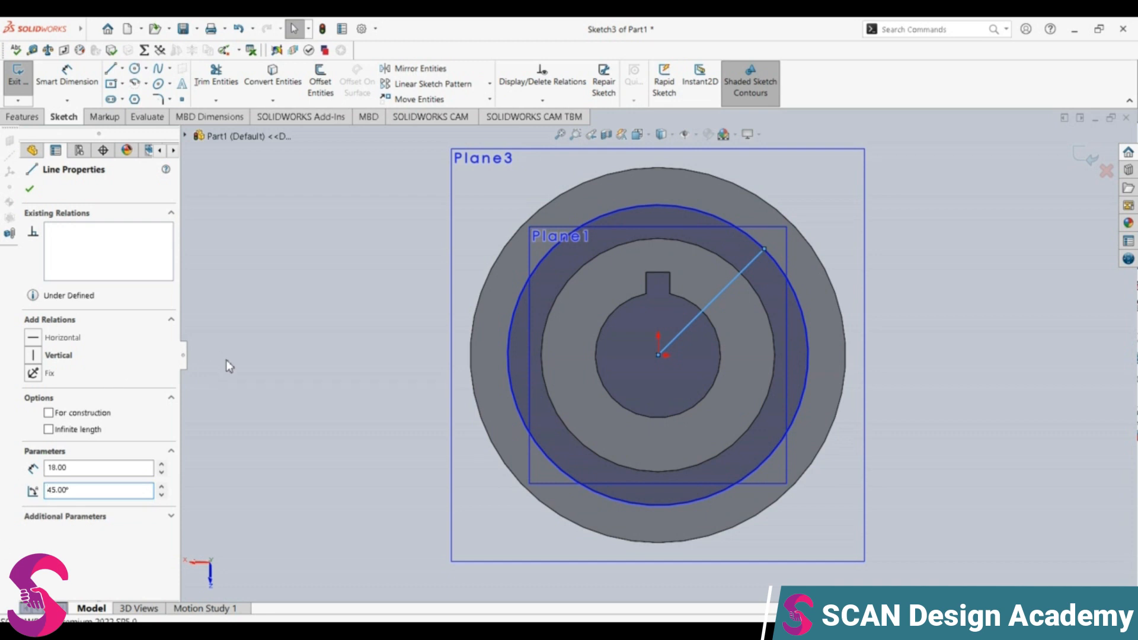
{"action": "left_click", "coordinate": [31, 190]}
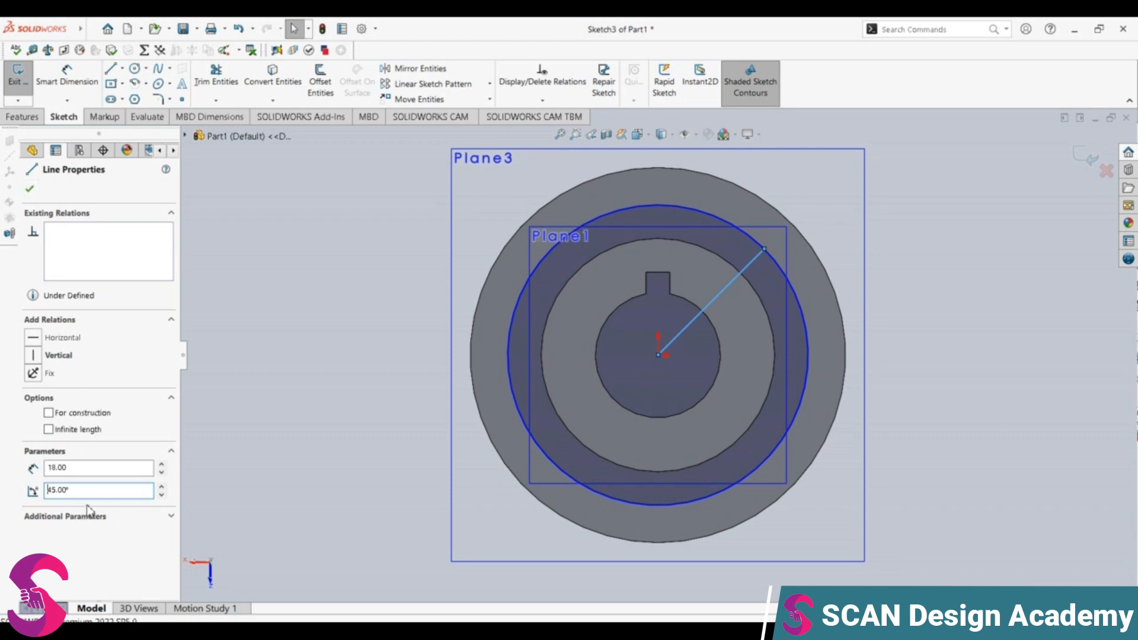
Set the radial line's angle to 60 degrees
{"action": "double_click", "coordinate": [44, 494]}
{"action": "type", "text": "60"}
{"action": "key", "text": "Return"}
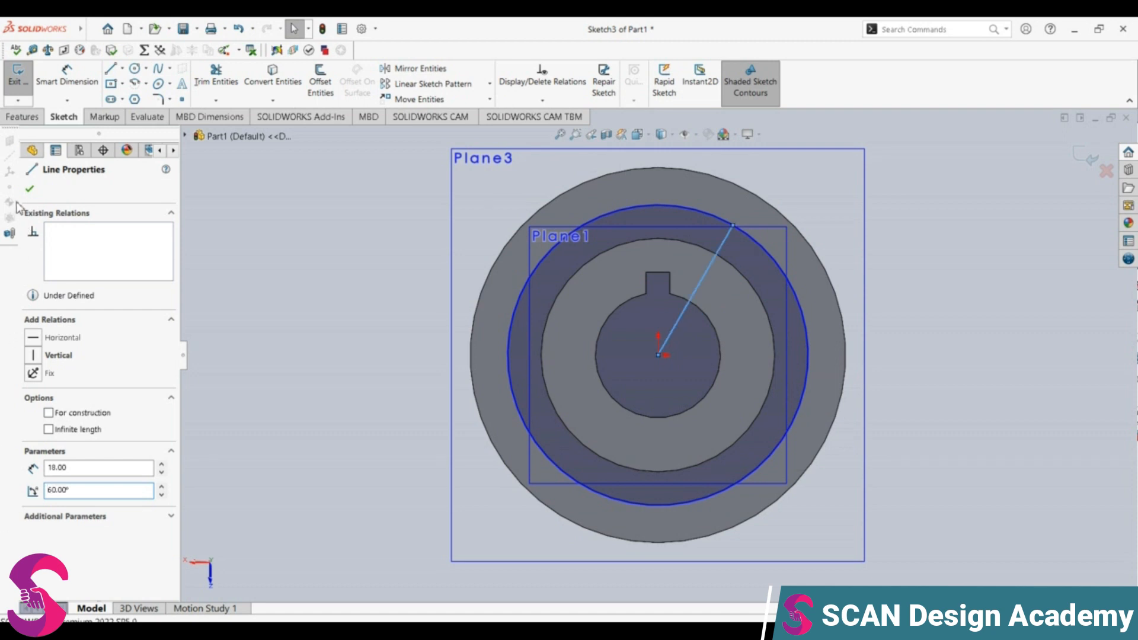
{"action": "left_click", "coordinate": [29, 189]}
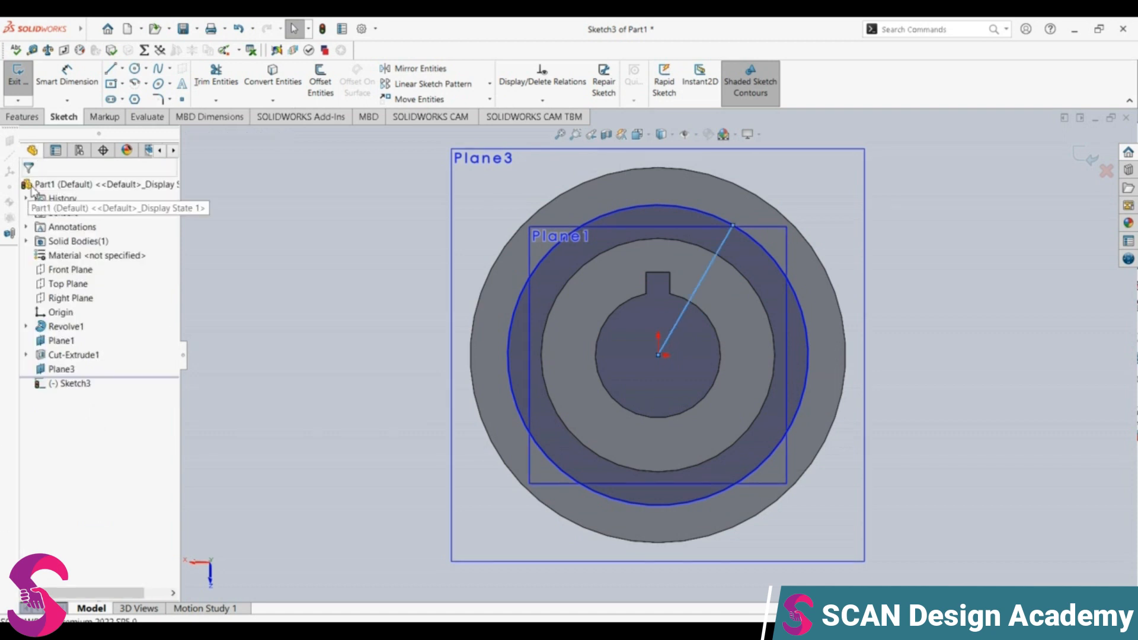
{"action": "left_click", "coordinate": [146, 69]}
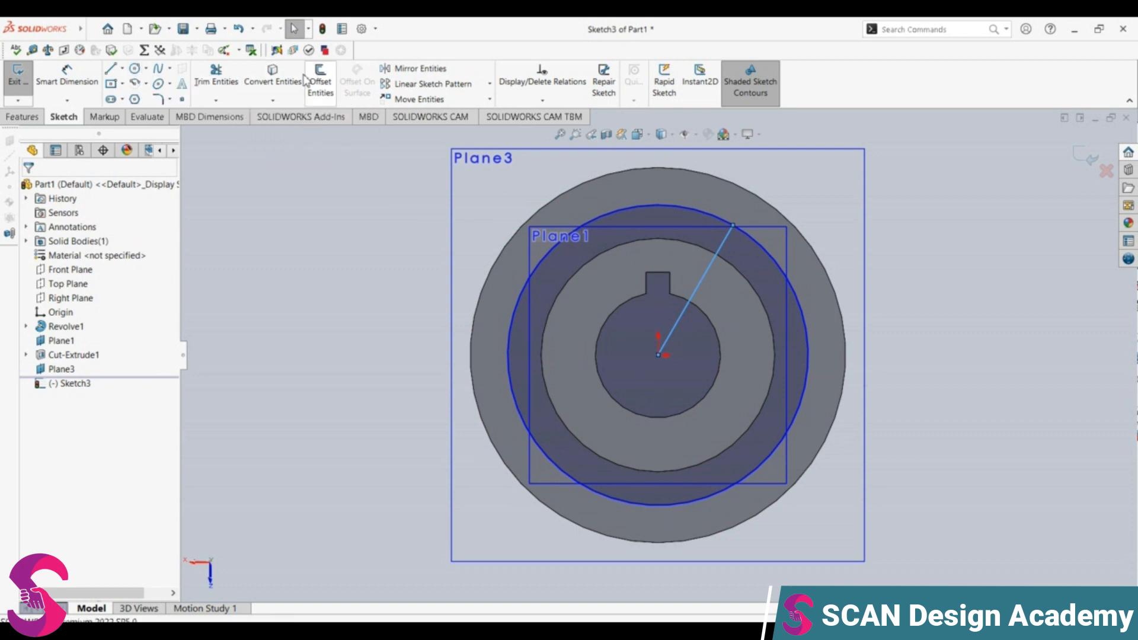
{"action": "left_click", "coordinate": [273, 76]}
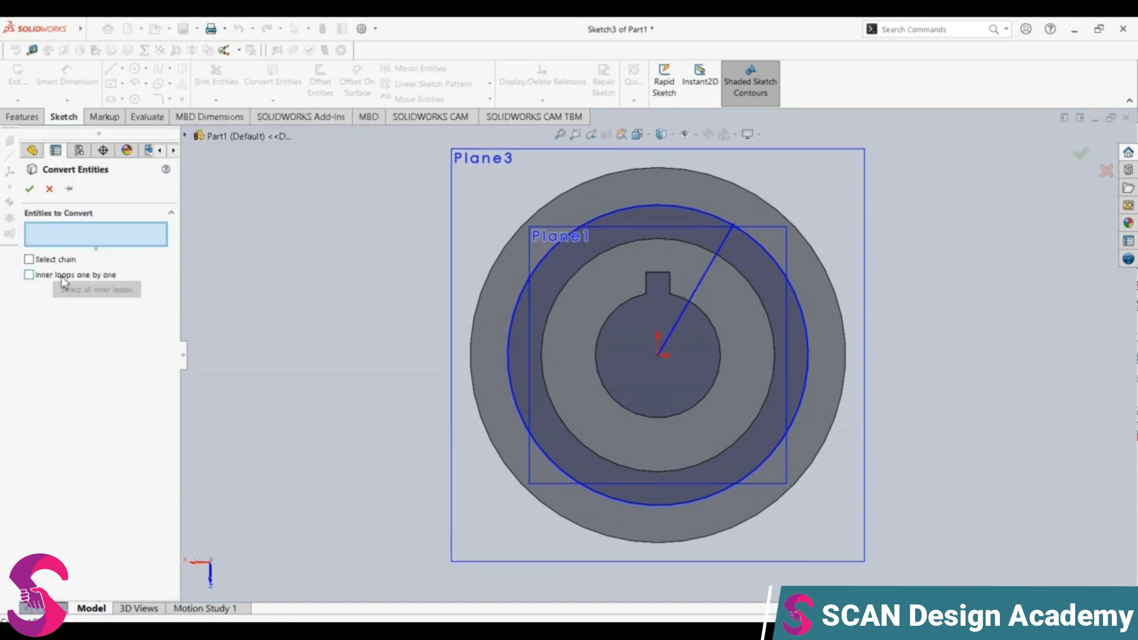
{"action": "key", "text": "Escape"}
{"action": "left_click", "coordinate": [273, 76]}
{"action": "key", "text": "Escape"}
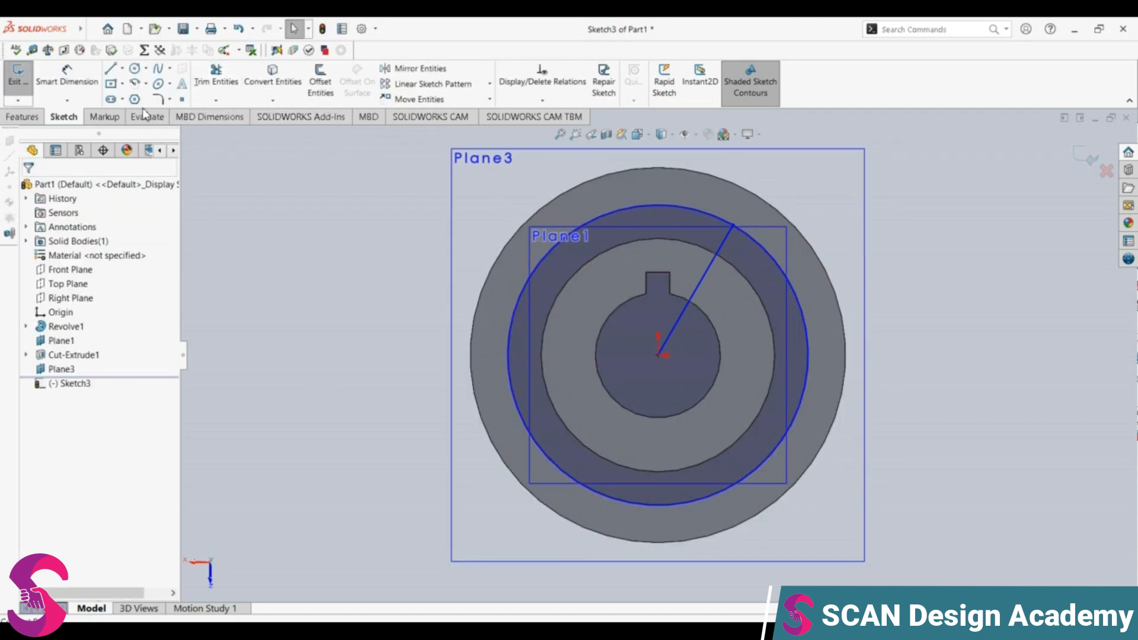
Draw a circle of radius 5.5 mm centred on the radial line's outer endpoint
{"action": "left_click", "coordinate": [135, 68]}
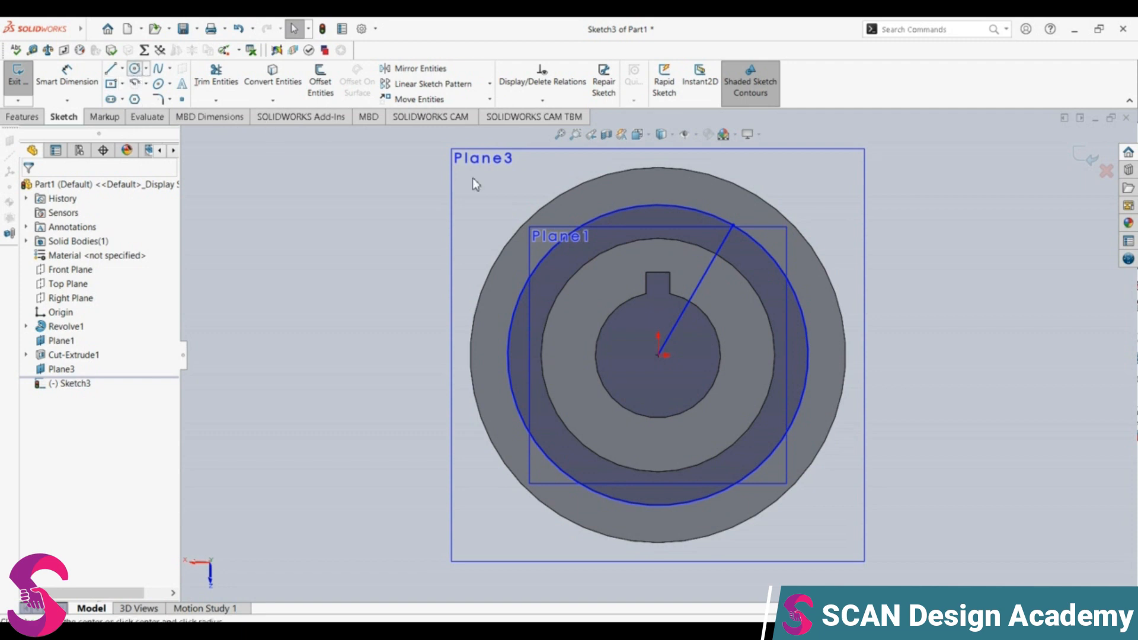
{"action": "left_click", "coordinate": [733, 224]}
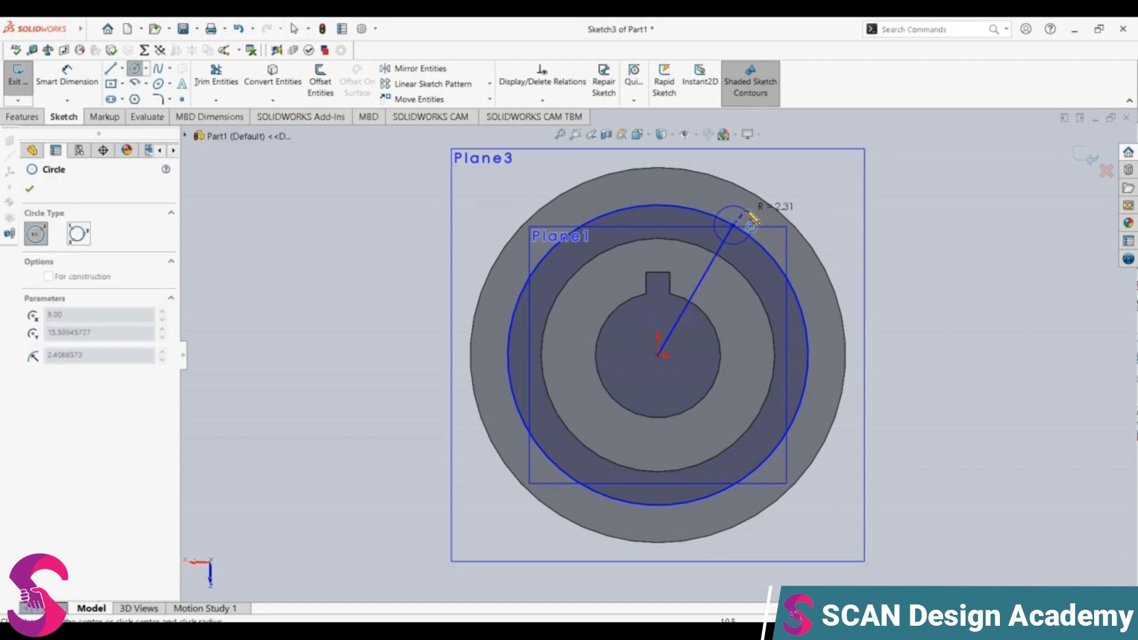
{"action": "left_click", "coordinate": [749, 213]}
{"action": "type", "text": "5."}
{"action": "key", "text": "Return"}
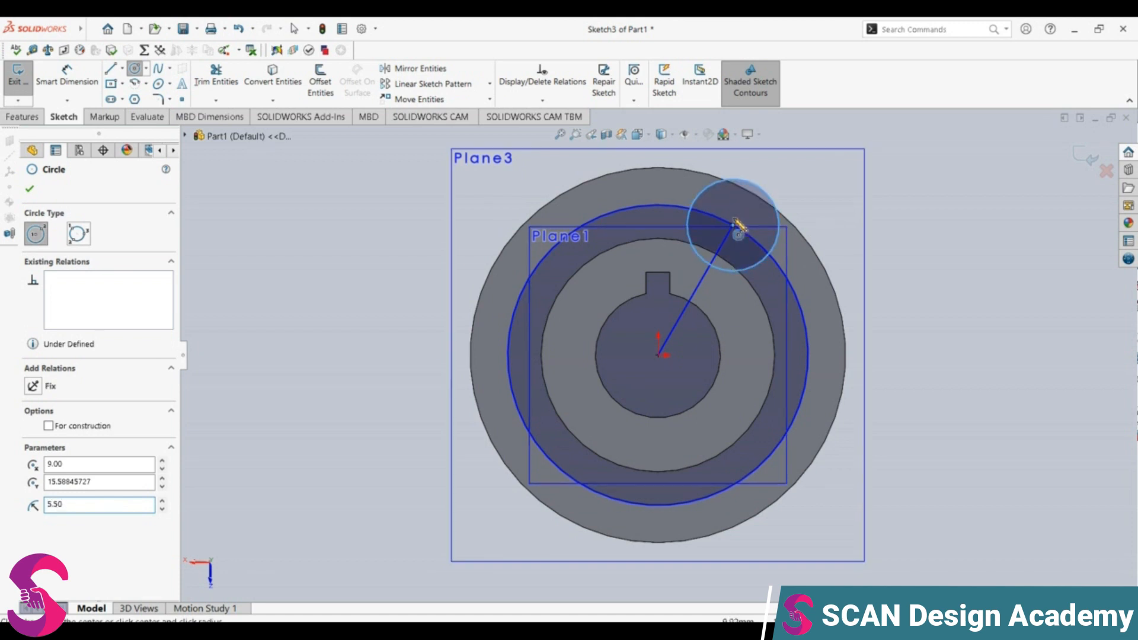
{"action": "key", "text": "Escape"}
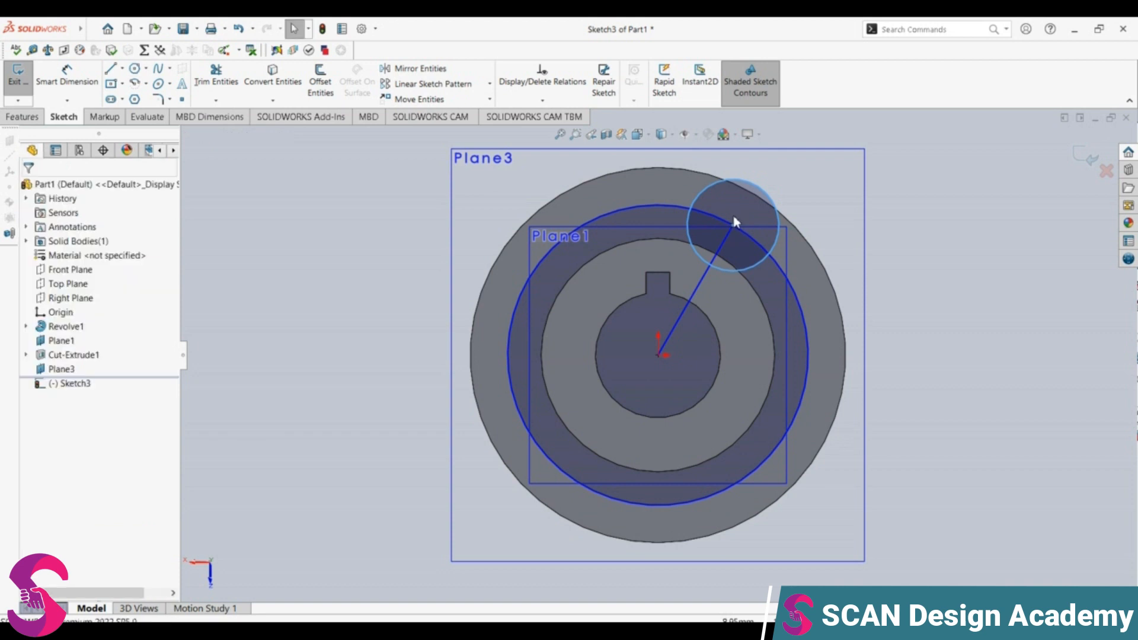
Undo the 5.5 mm radius circle and draw a circle of radius 2.9 mm centred on the radial line's outer endpoint
{"action": "key", "text": "ctrl+z"}
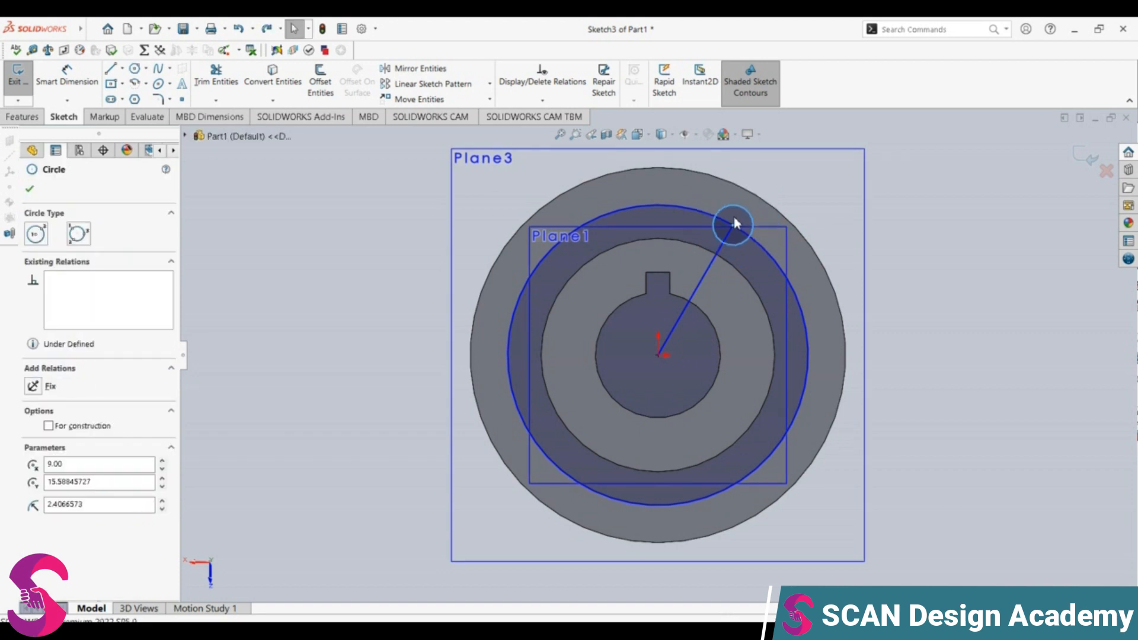
{"action": "key", "text": "Escape"}
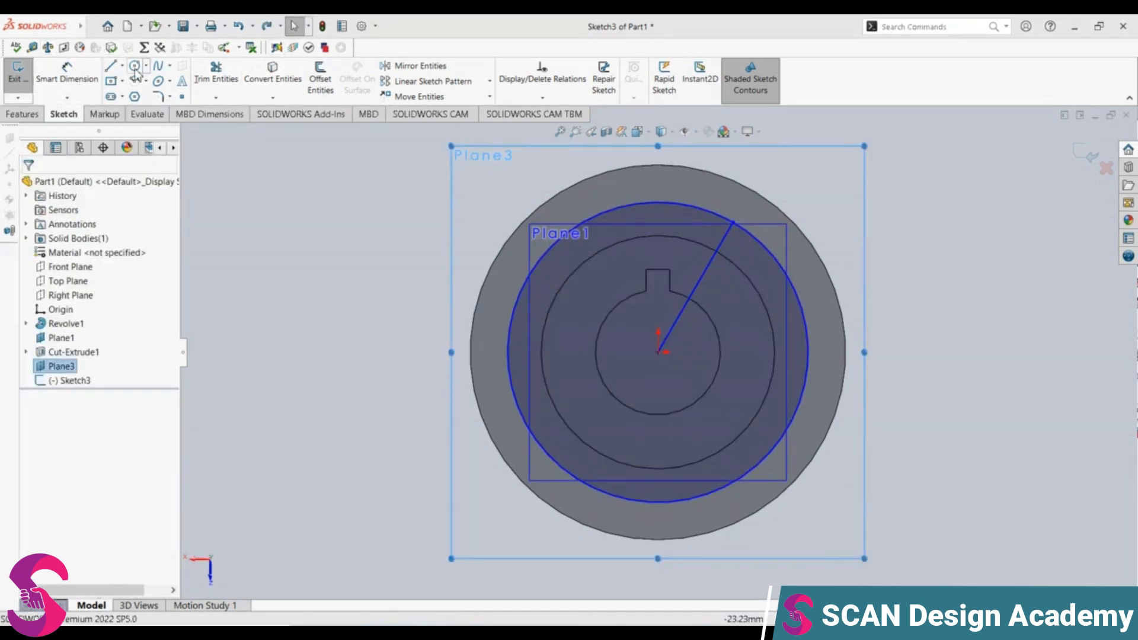
{"action": "left_click", "coordinate": [135, 69]}
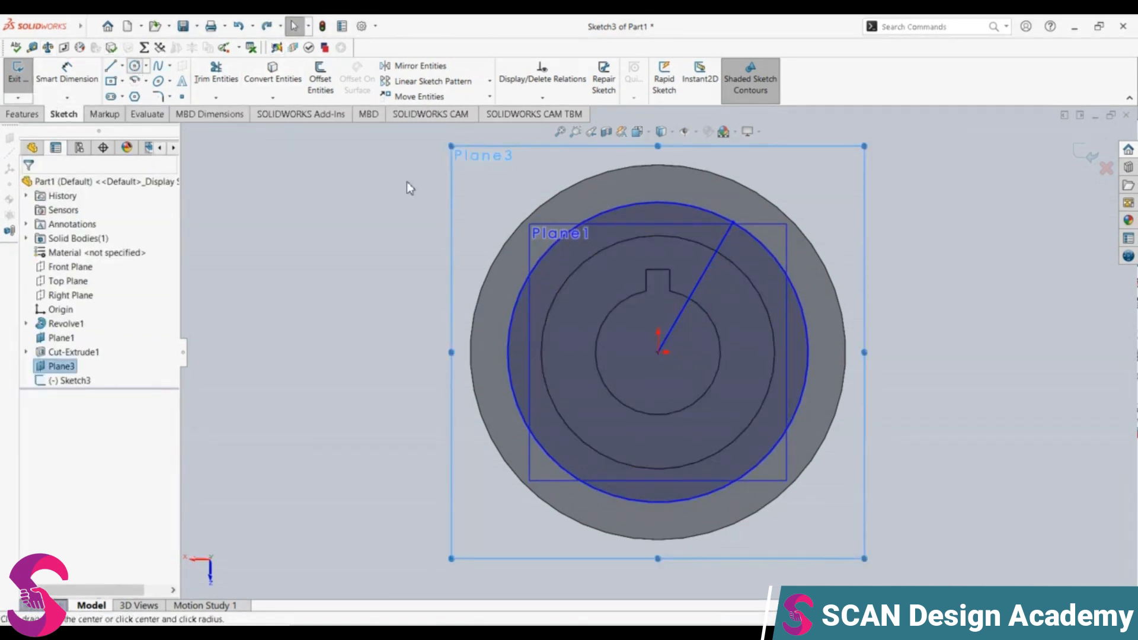
{"action": "left_click", "coordinate": [733, 223]}
{"action": "left_click", "coordinate": [750, 215]}
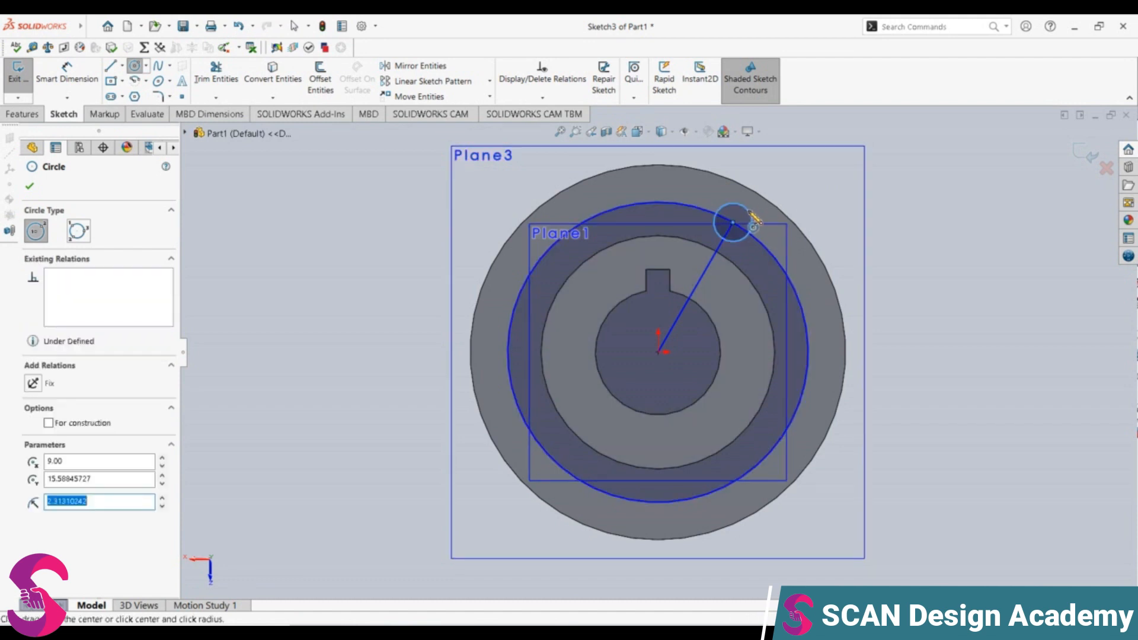
{"action": "type", "text": "2.9"}
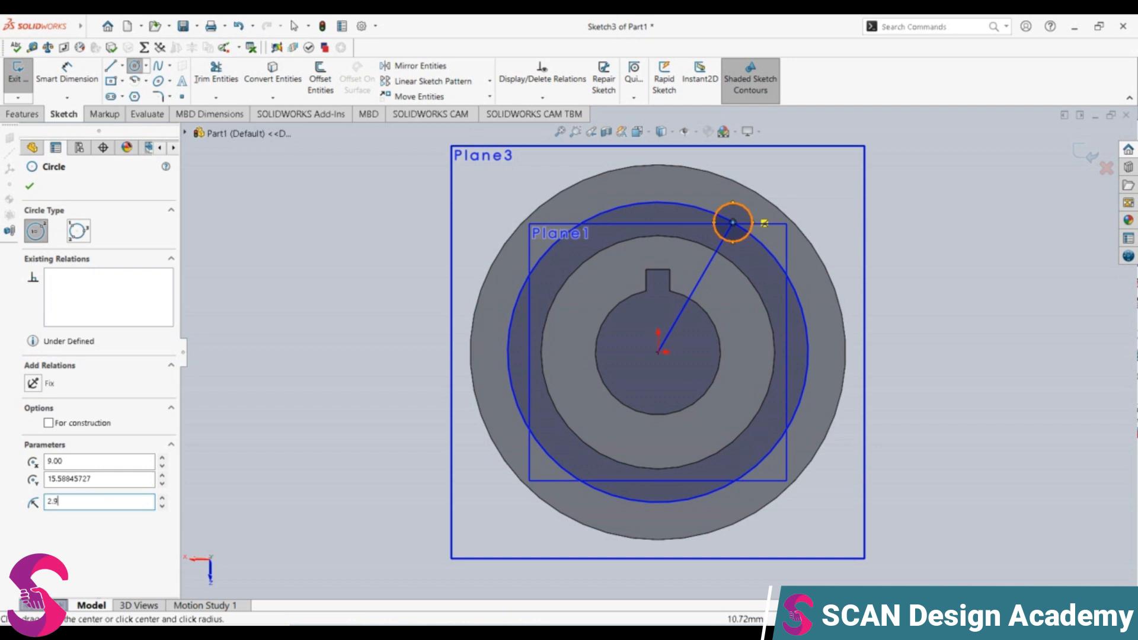
{"action": "key", "text": "Return"}
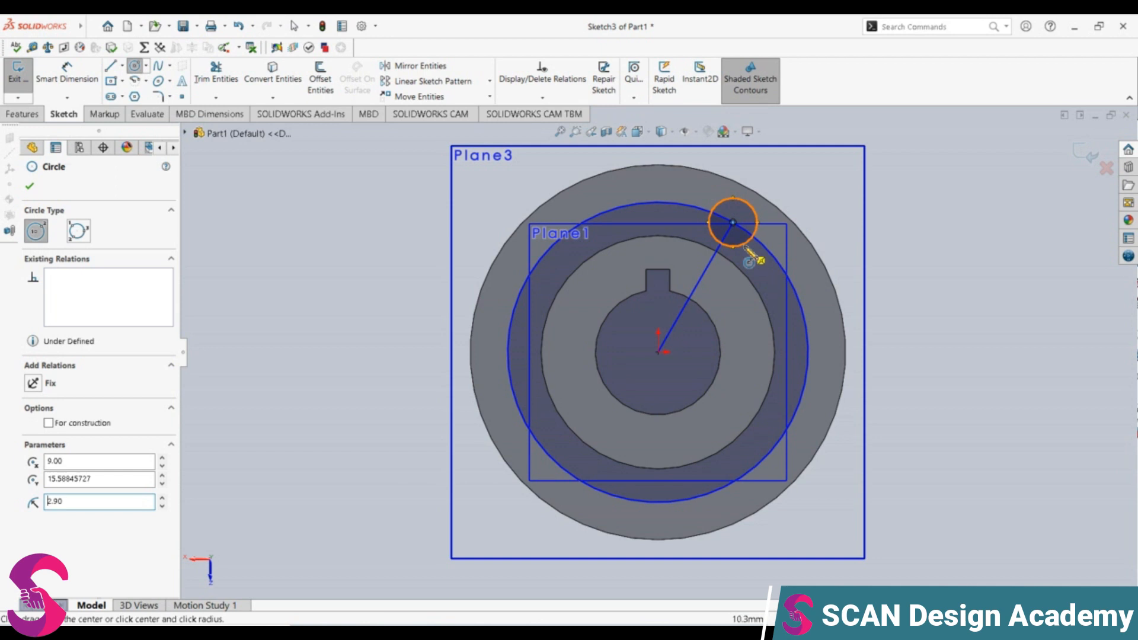
{"action": "key", "text": "Escape"}
{"action": "key", "text": "Escape"}
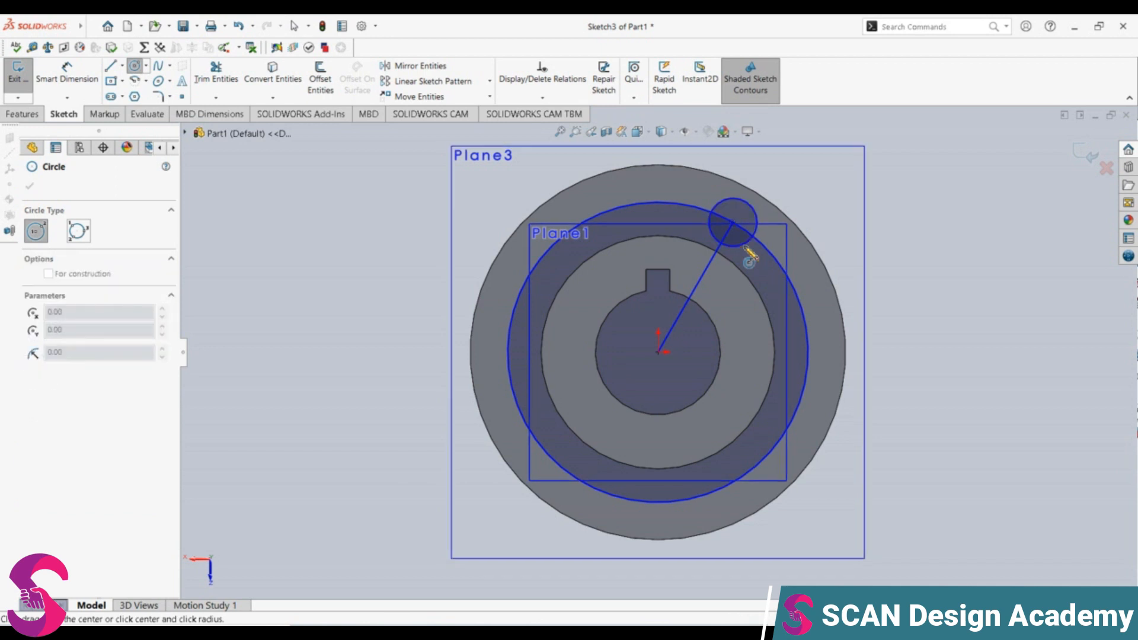
{"action": "key", "text": "Escape"}
Set the radius of the small circle at the radial line's end to 2 mm
{"action": "left_click", "coordinate": [744, 247]}
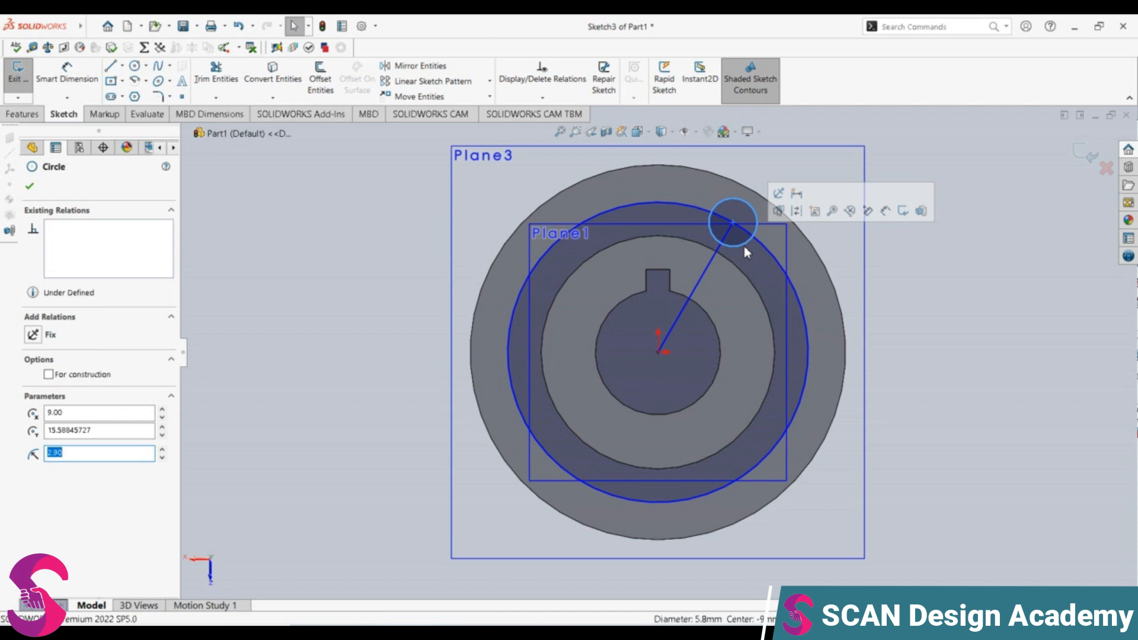
{"action": "type", "text": "2"}
{"action": "key", "text": "Return"}
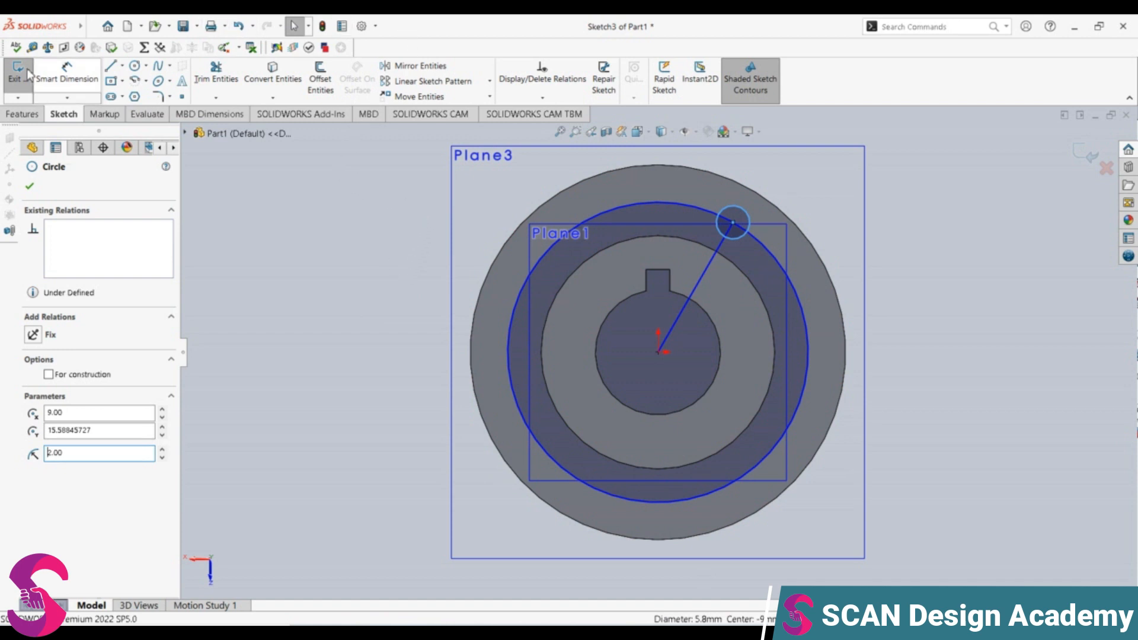
Start an extruded cut using all three regions inside the 2 mm radius circle as the selected contours
{"action": "left_click", "coordinate": [27, 117]}
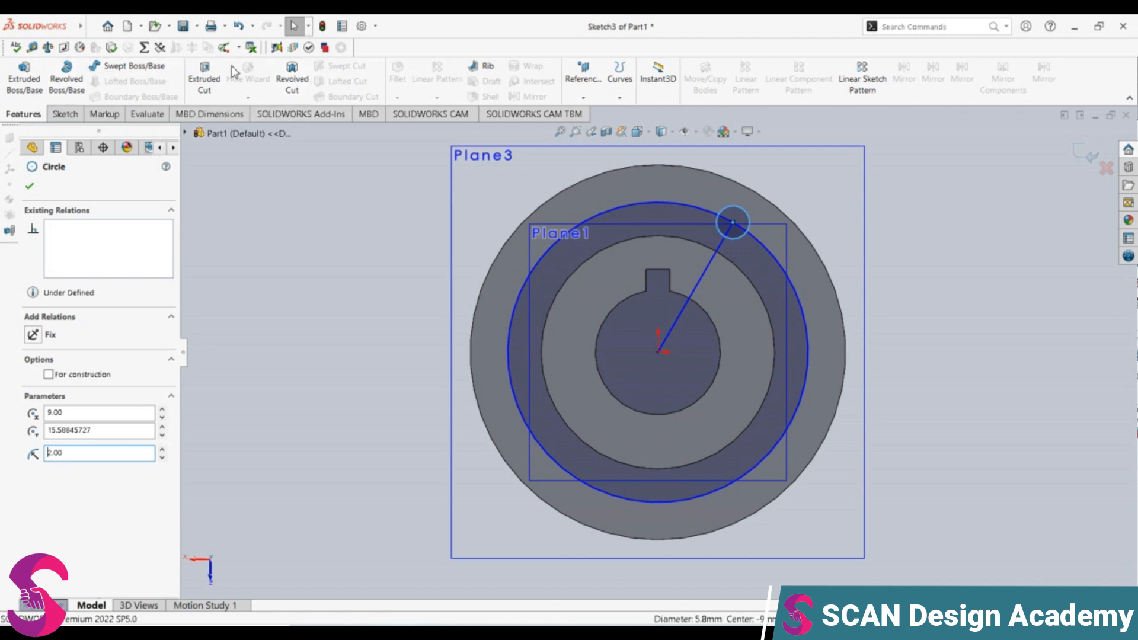
{"action": "left_click", "coordinate": [205, 80]}
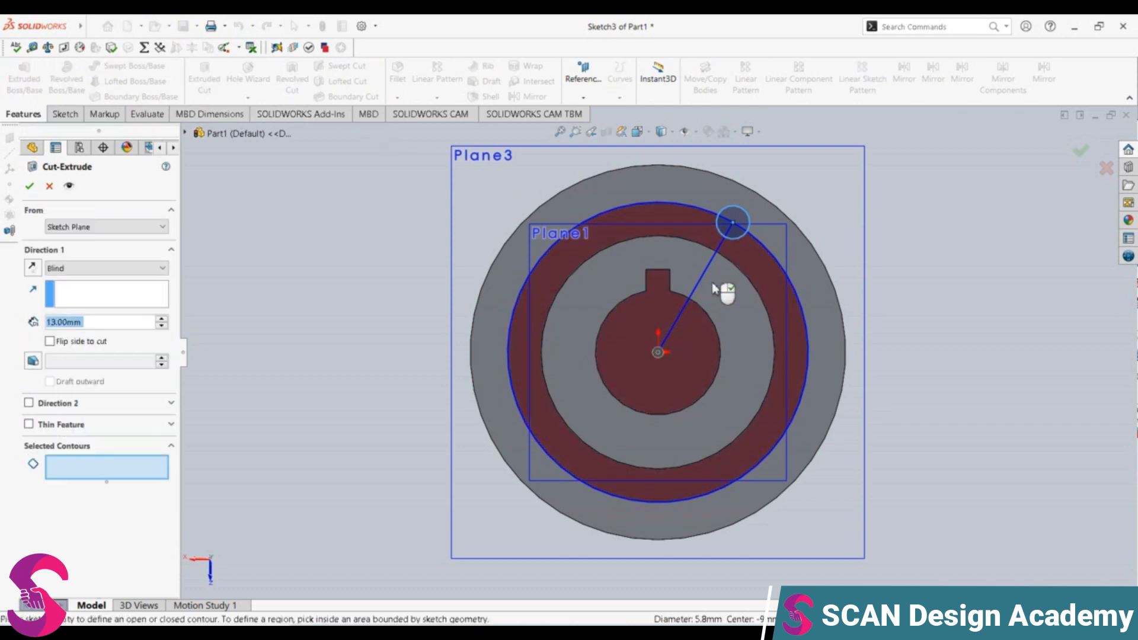
{"action": "left_click", "coordinate": [737, 222]}
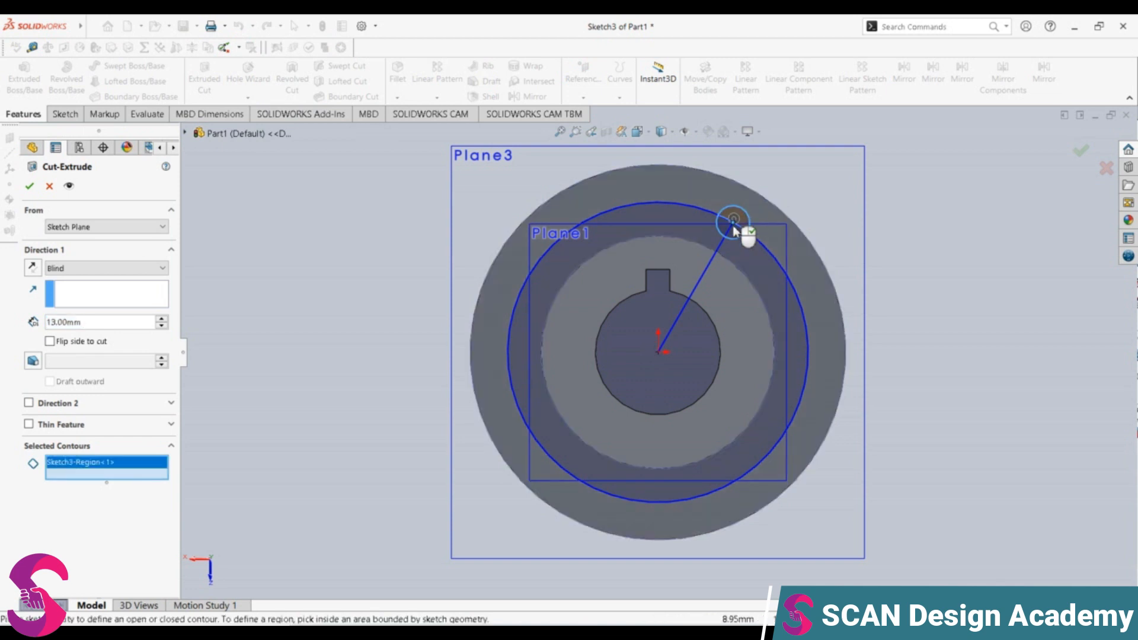
{"action": "left_click", "coordinate": [734, 226]}
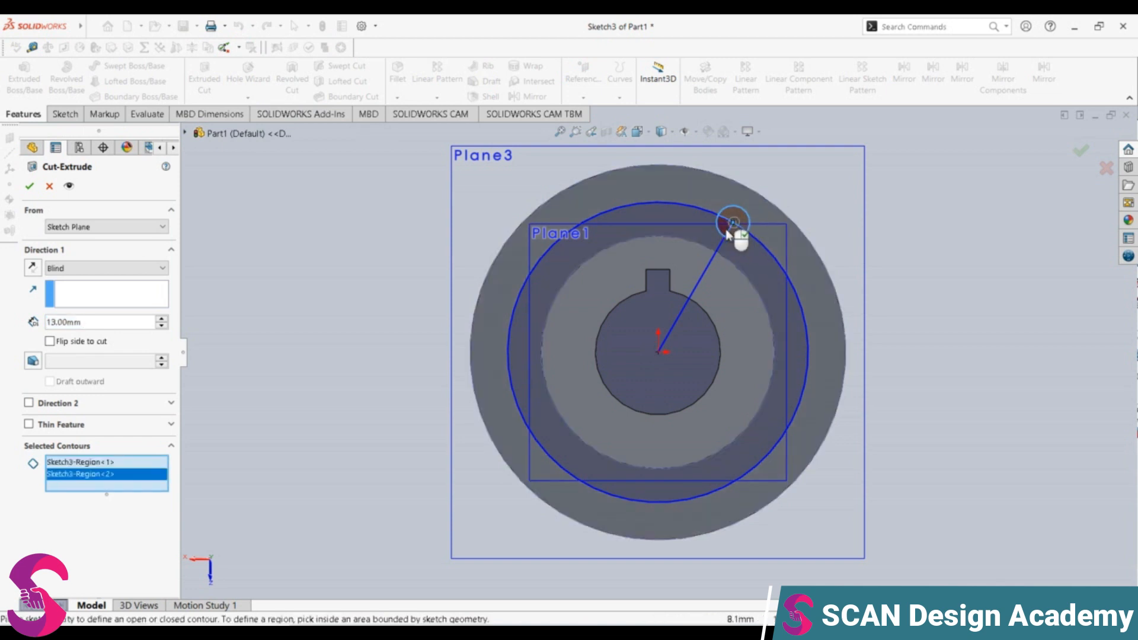
{"action": "scroll", "coordinate": [724, 231], "scroll_direction": "down", "scroll_amount": 3}
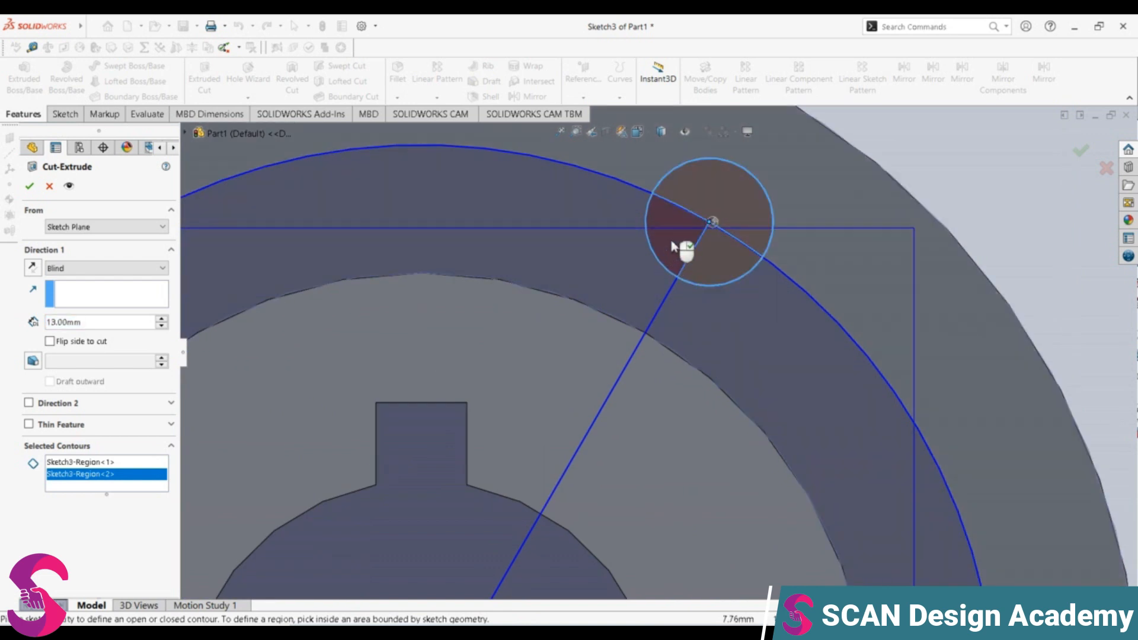
{"action": "mouse_move", "coordinate": [722, 272]}
{"action": "middle_mouse_down"}
{"action": "mouse_move", "coordinate": [703, 276]}
{"action": "mouse_move", "coordinate": [729, 297]}
{"action": "middle_mouse_up"}
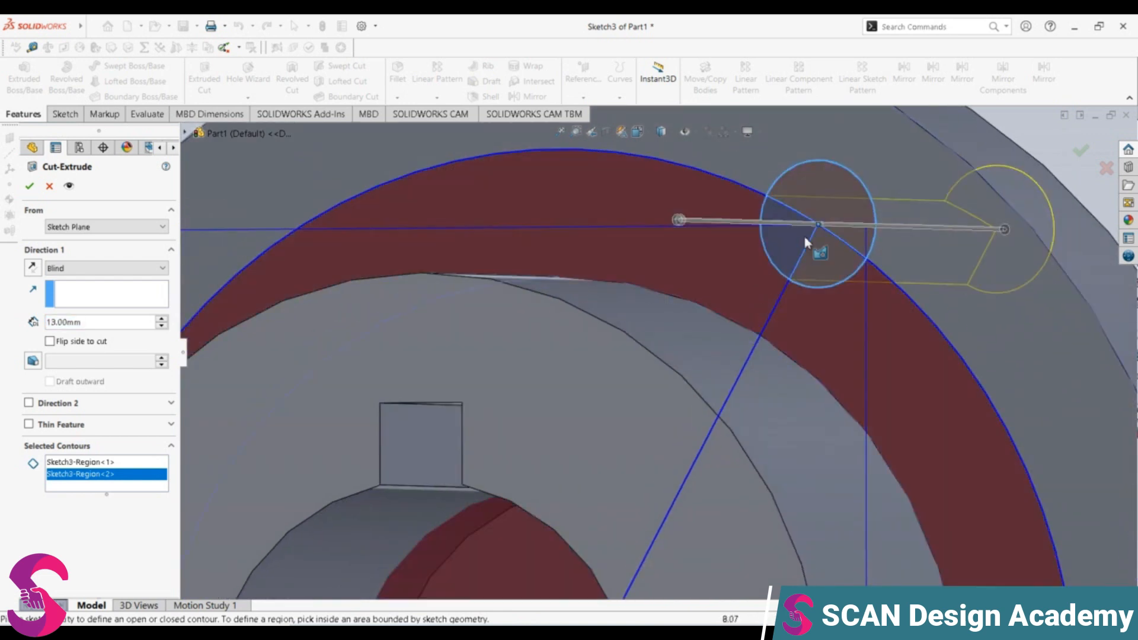
{"action": "left_click", "coordinate": [796, 235]}
{"action": "middle_click_drag", "start_coordinate": [817, 254], "coordinate": [785, 243]}
{"action": "scroll", "coordinate": [826, 310], "scroll_direction": "up", "scroll_amount": 5}
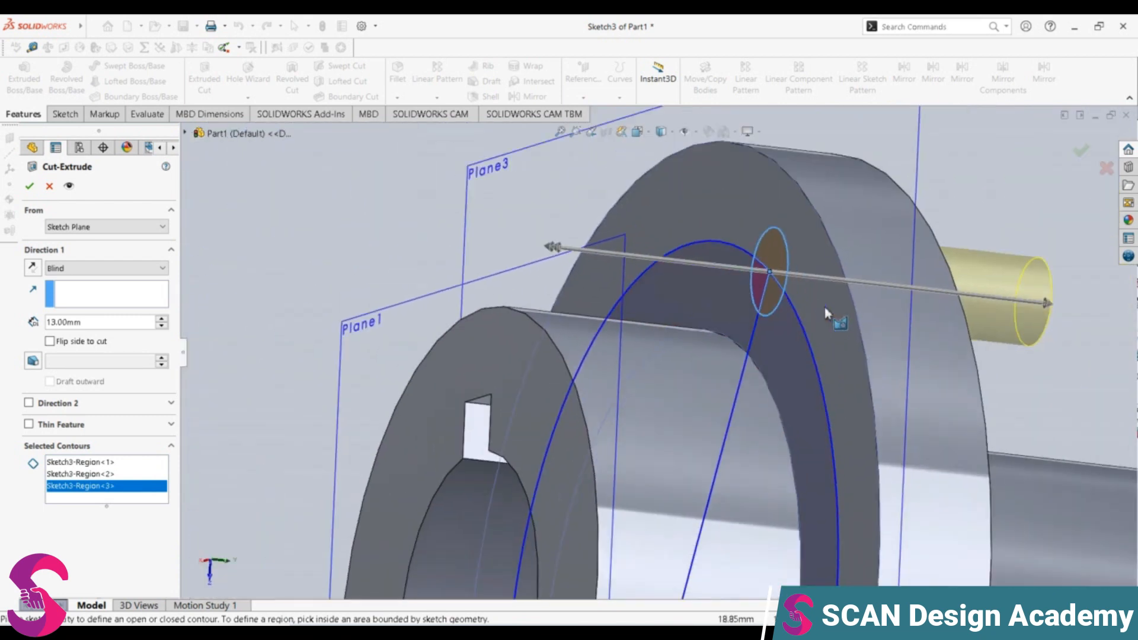
Set the cut's end condition to Through All and finish the hole through the flange
{"action": "middle_click_drag", "start_coordinate": [897, 286], "coordinate": [859, 248]}
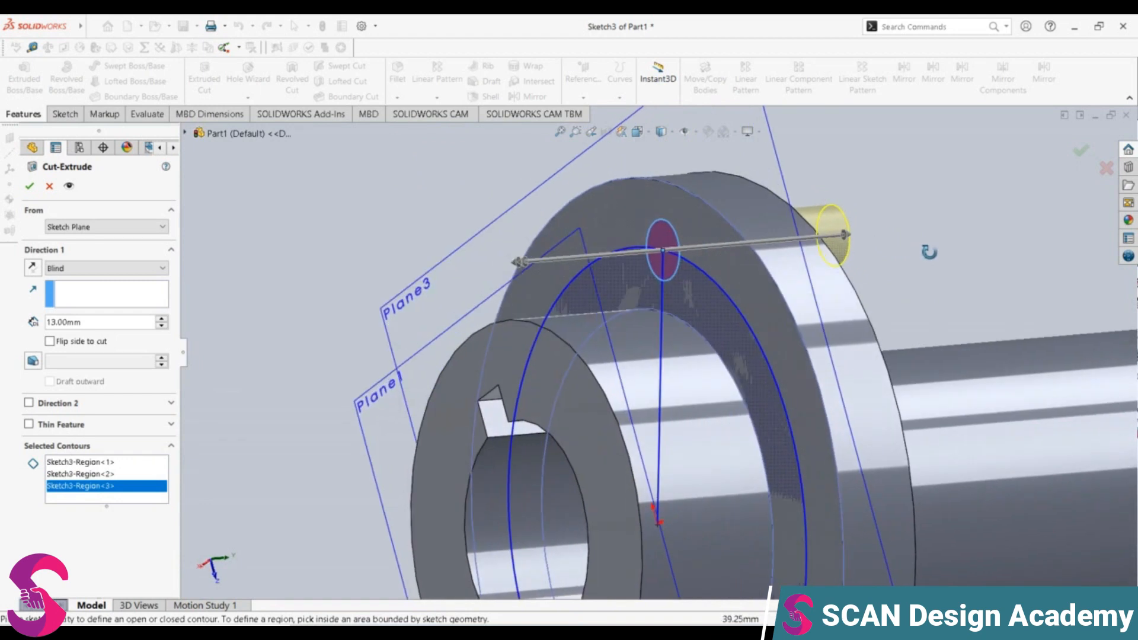
{"action": "left_click", "coordinate": [97, 269]}
{"action": "left_click", "coordinate": [108, 291]}
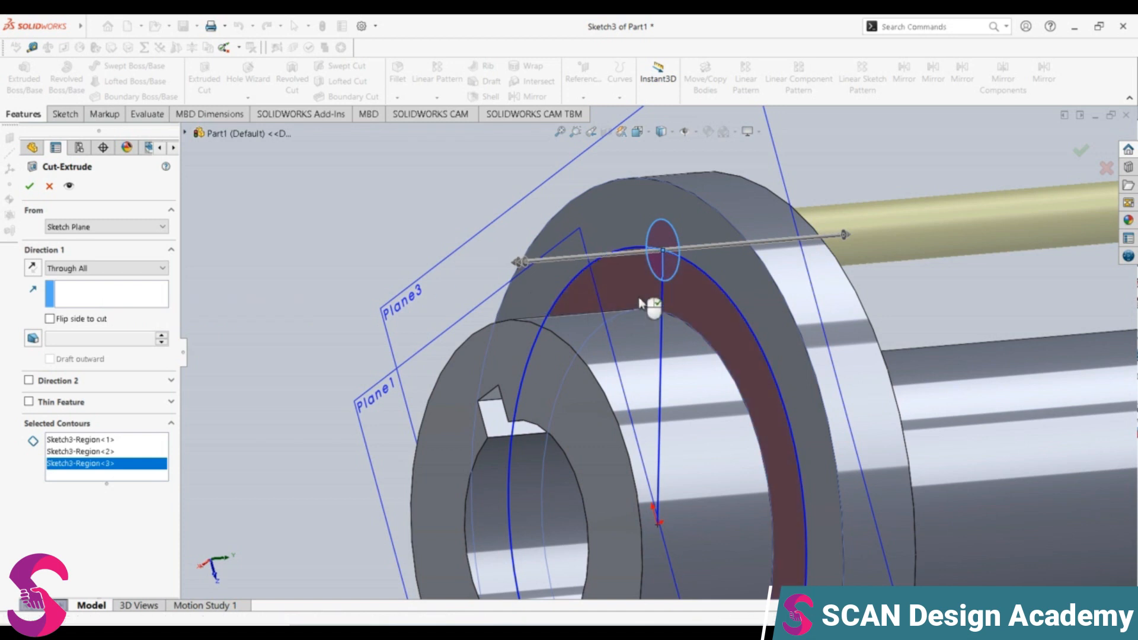
{"action": "left_click", "coordinate": [30, 186]}
Start a circular pattern of the flange hole cut around the flange's outer cylindrical face, with 6 instances
{"action": "middle_click_drag", "start_coordinate": [436, 271], "coordinate": [676, 272]}
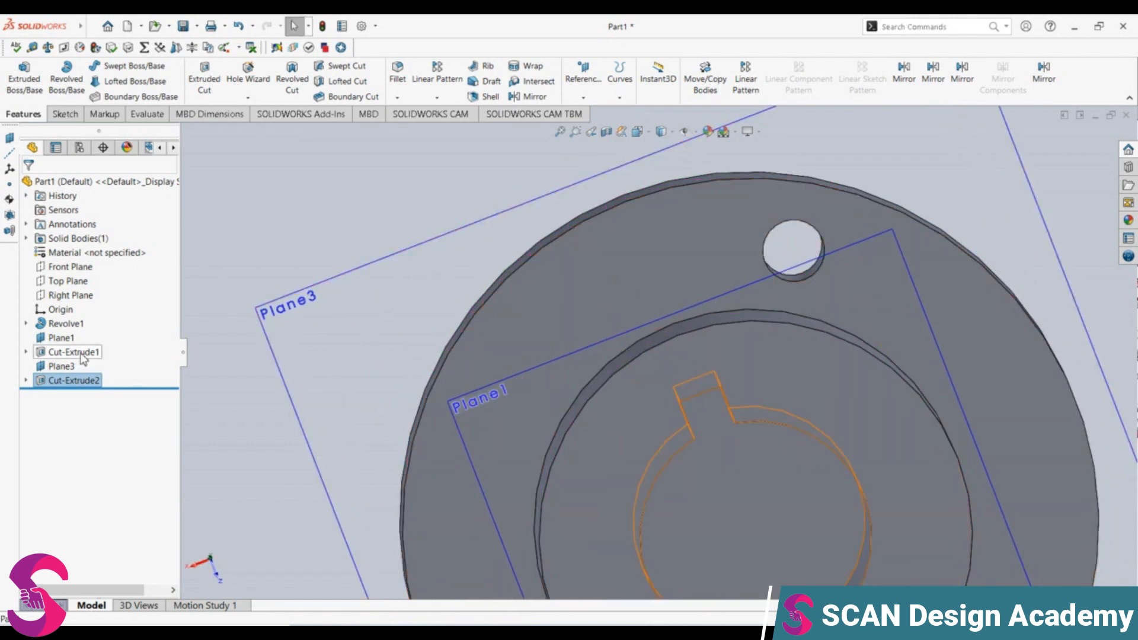
{"action": "left_click", "coordinate": [76, 380]}
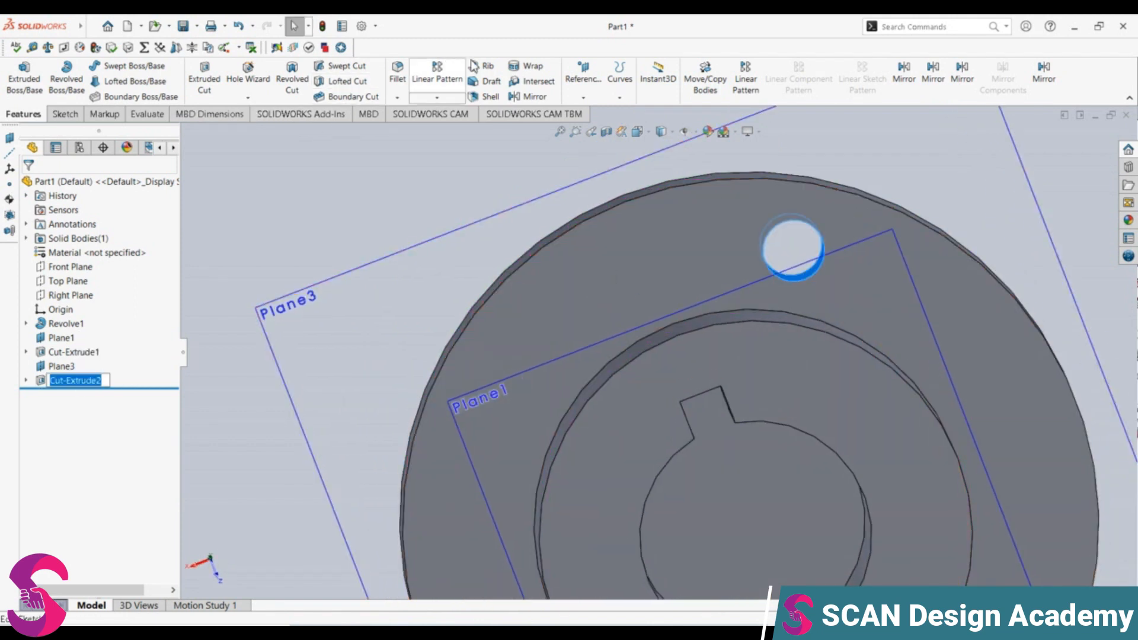
{"action": "left_click", "coordinate": [458, 99]}
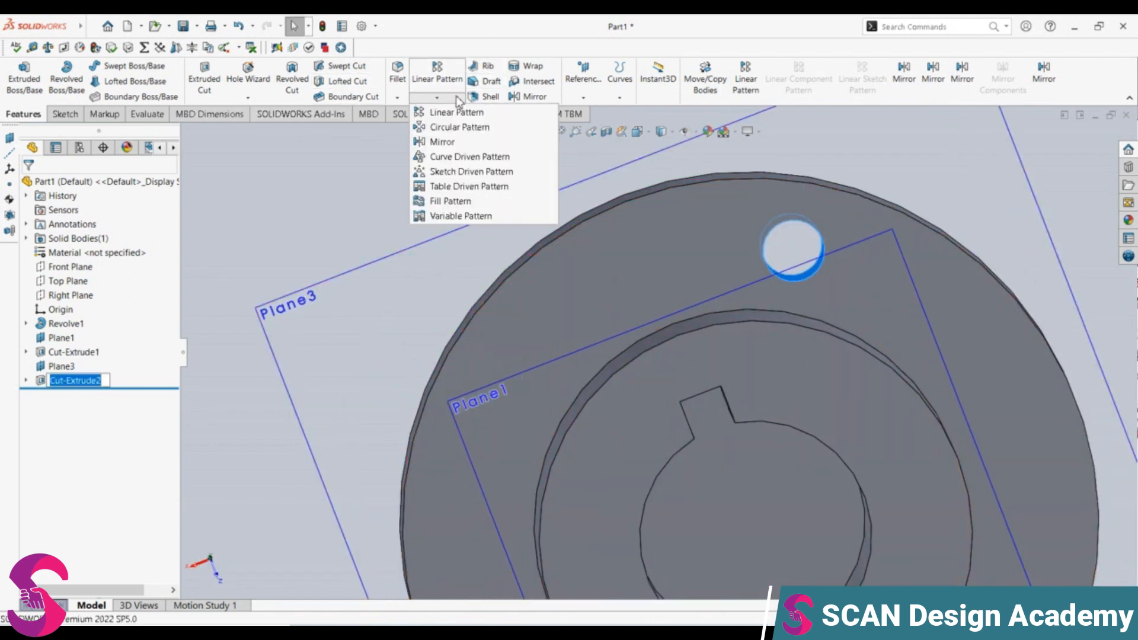
{"action": "left_click", "coordinate": [473, 128]}
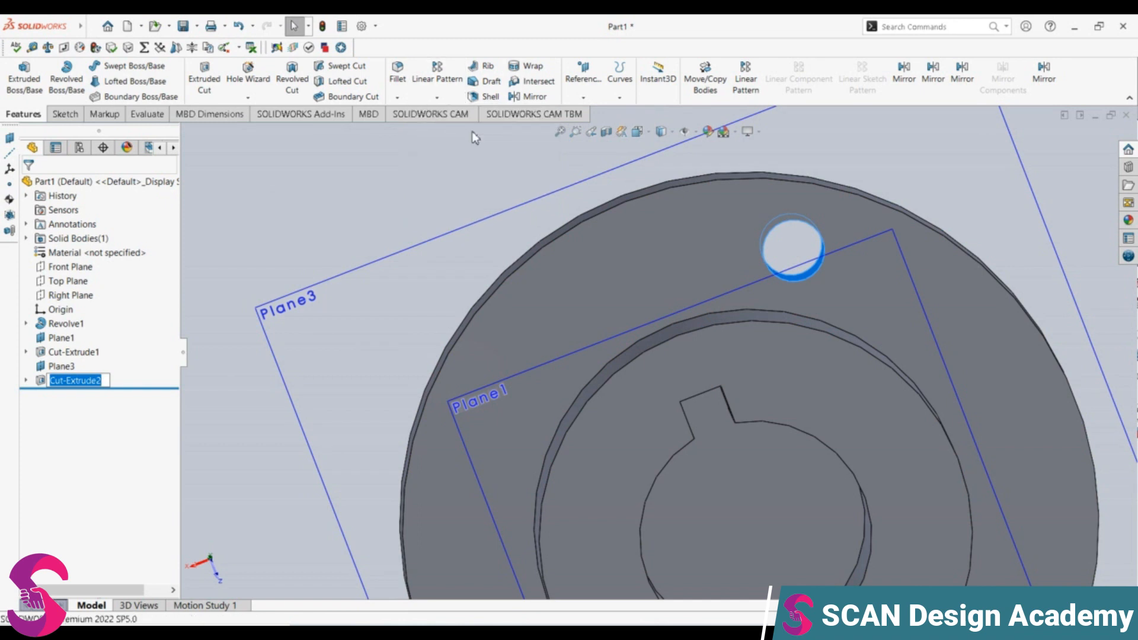
{"action": "left_click", "coordinate": [601, 282]}
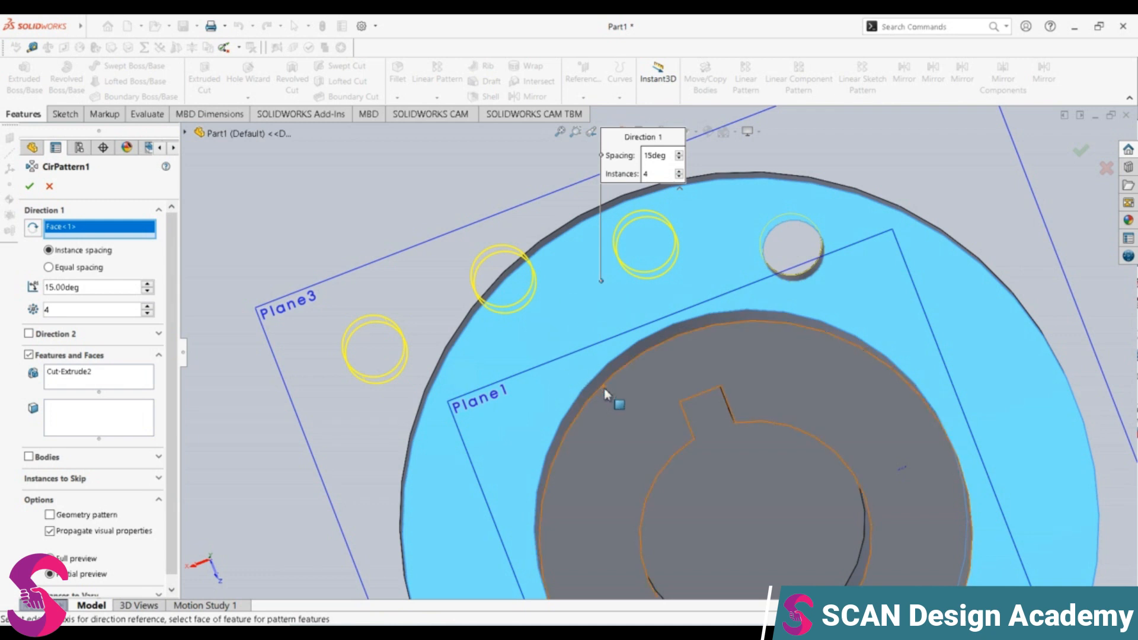
{"action": "middle_click_drag", "start_coordinate": [578, 293], "coordinate": [629, 239]}
{"action": "left_click", "coordinate": [561, 235]}
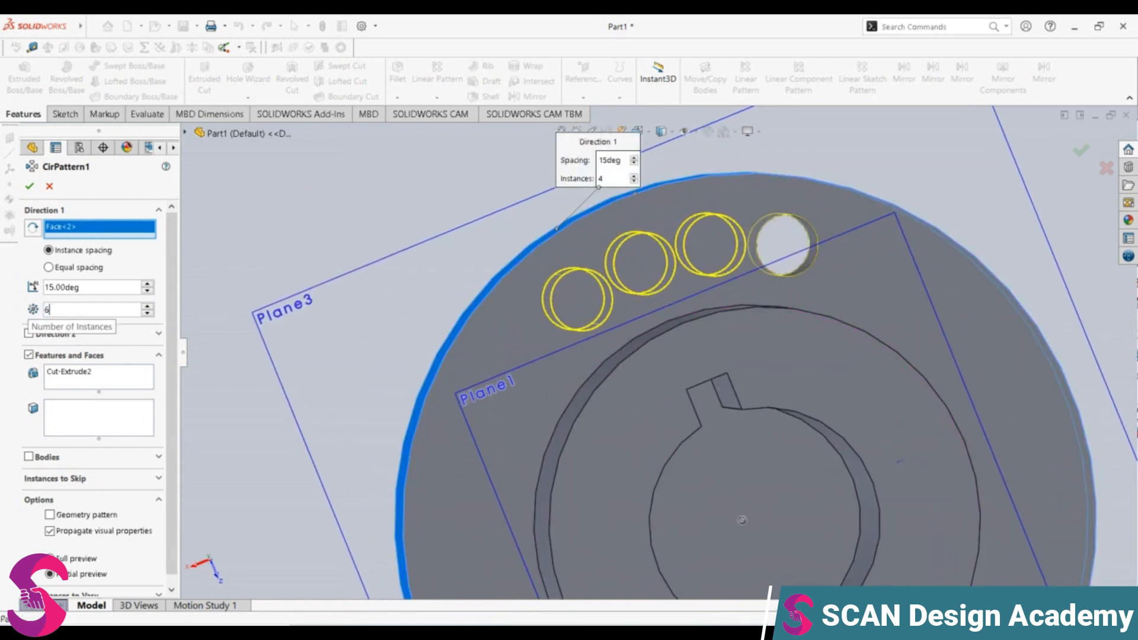
{"action": "key", "text": "Return"}
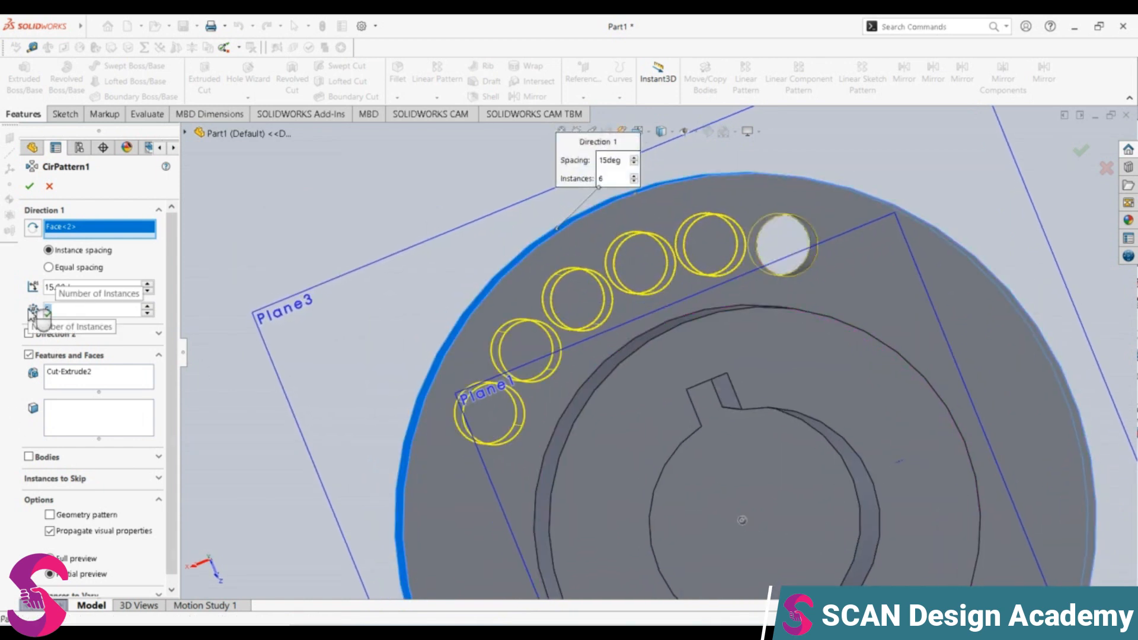
Try a spacing of 30 degrees between the patterned holes
{"action": "double_click", "coordinate": [90, 287]}
{"action": "type", "text": "30"}
{"action": "key", "text": "Return"}
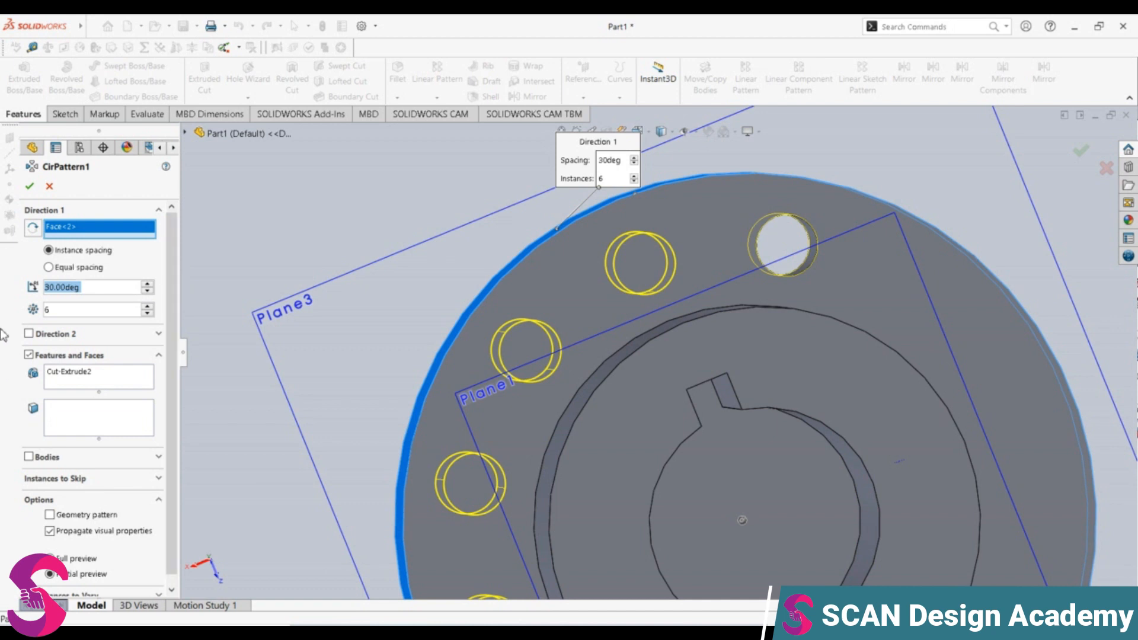
Set the spacing between the patterned holes to 60 degrees and accept the circular pattern
{"action": "type", "text": "60"}
{"action": "key", "text": "Return"}
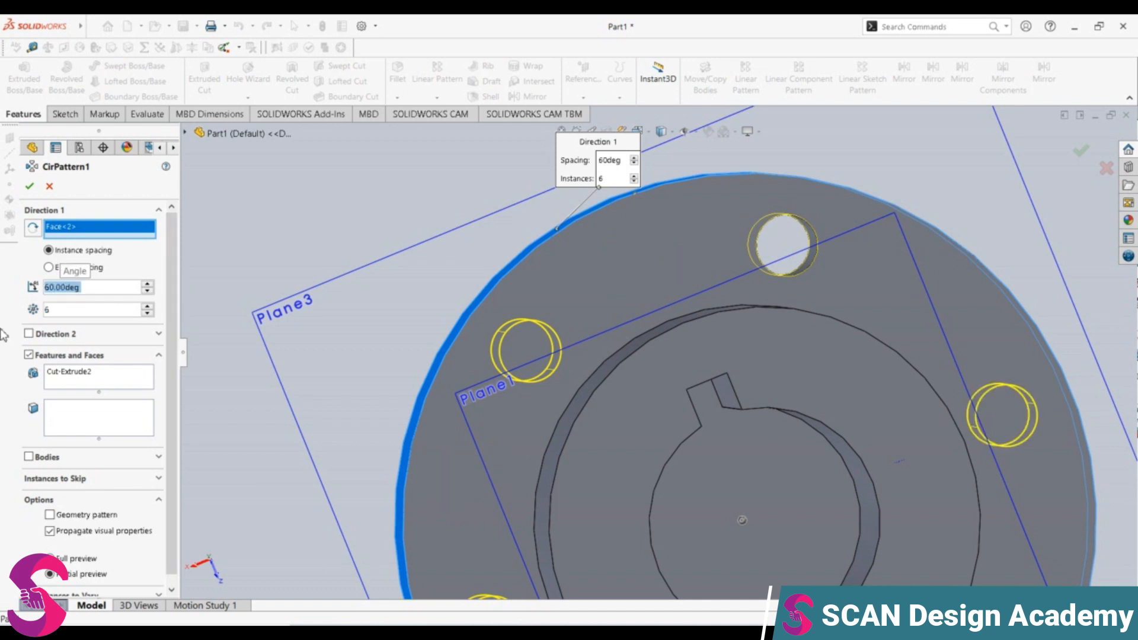
{"action": "scroll", "coordinate": [264, 366], "scroll_direction": "up", "scroll_amount": 5}
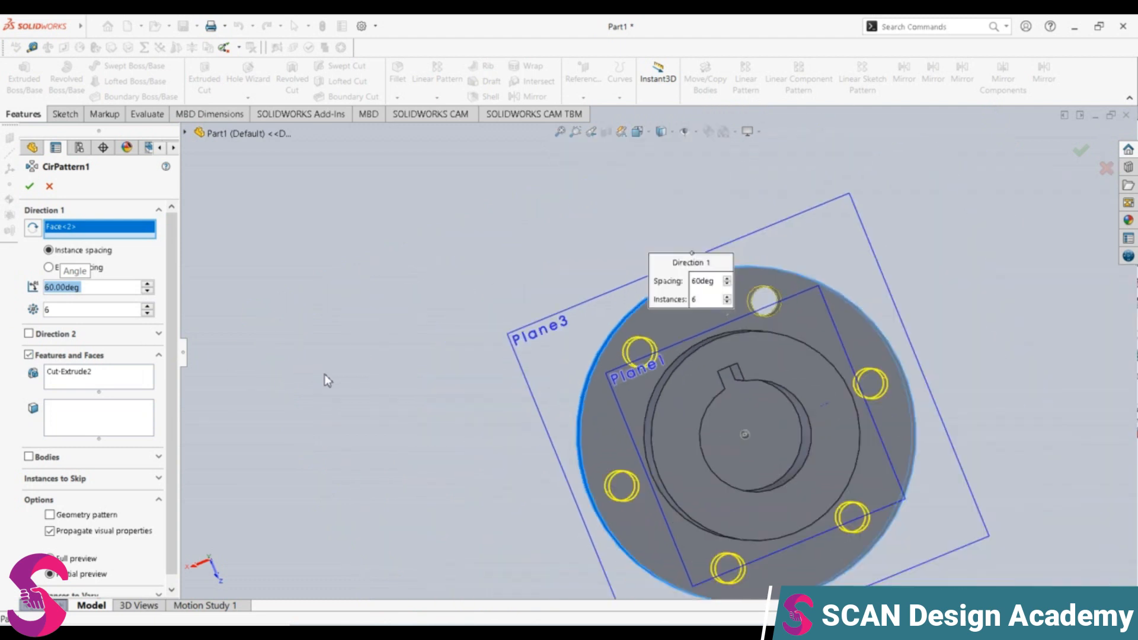
{"action": "left_click", "coordinate": [28, 185]}
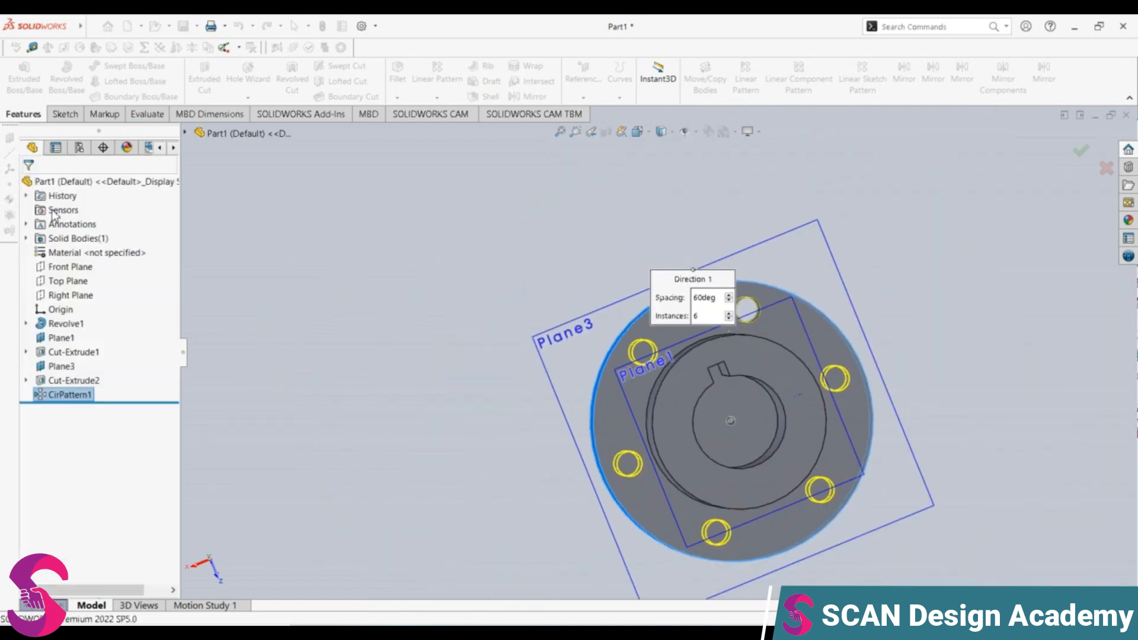
Create a reference plane on the end face of the shaft's thin end, with an offset of 0 mm
{"action": "middle_click_drag", "start_coordinate": [695, 489], "coordinate": [592, 543]}
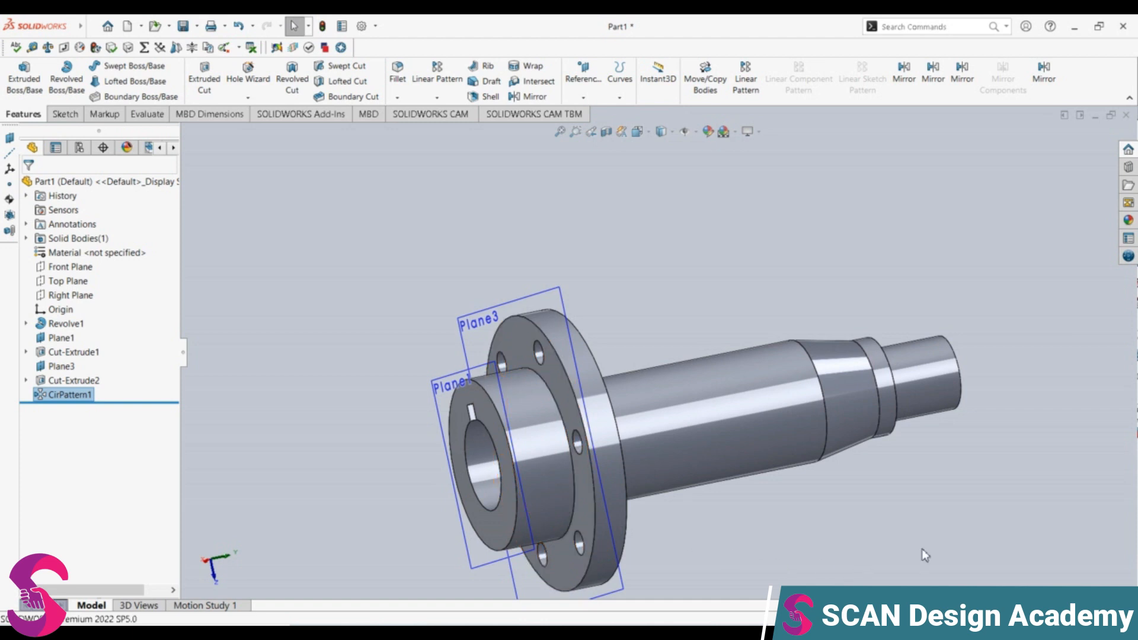
{"action": "middle_click_drag", "start_coordinate": [893, 529], "coordinate": [730, 602]}
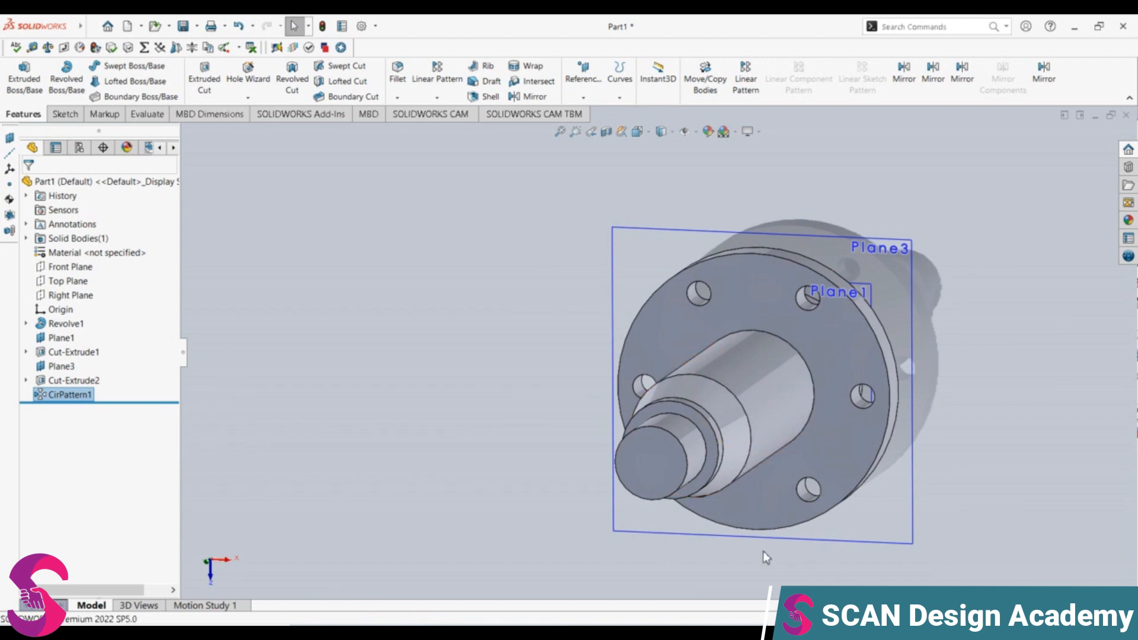
{"action": "left_click", "coordinate": [650, 480]}
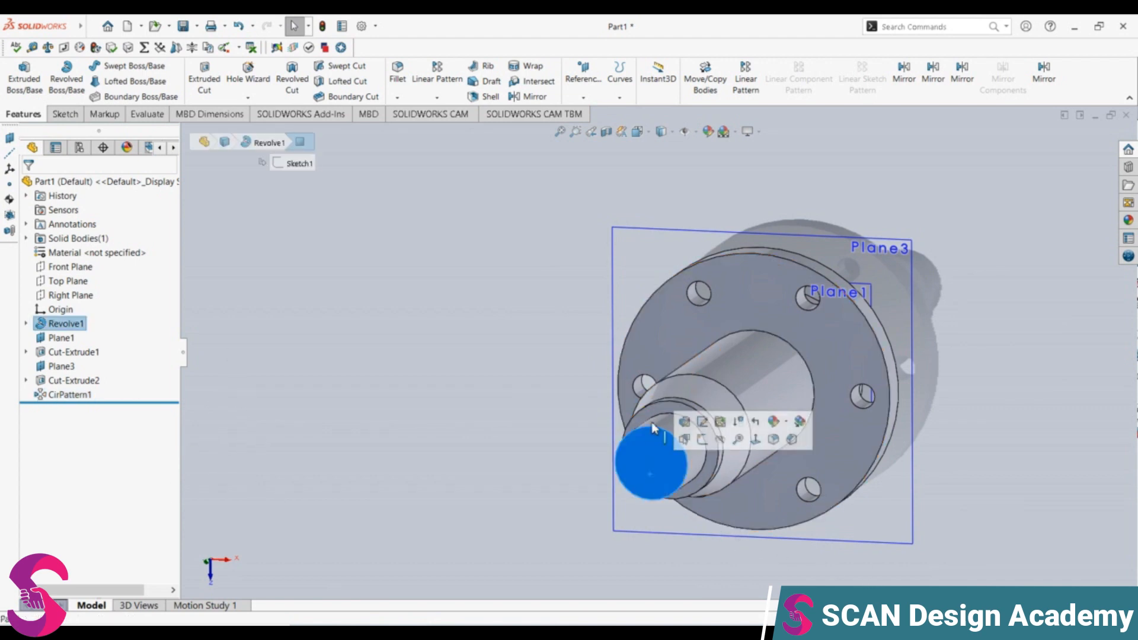
{"action": "left_click", "coordinate": [583, 74]}
{"action": "left_click", "coordinate": [602, 110]}
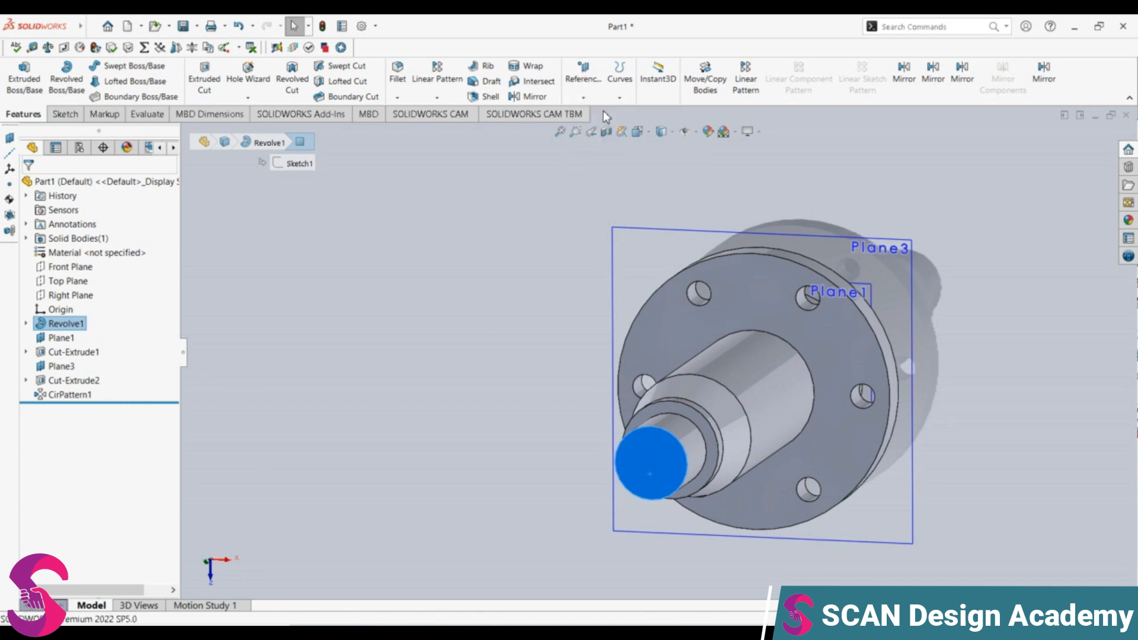
{"action": "type", "text": "0.00mm"}
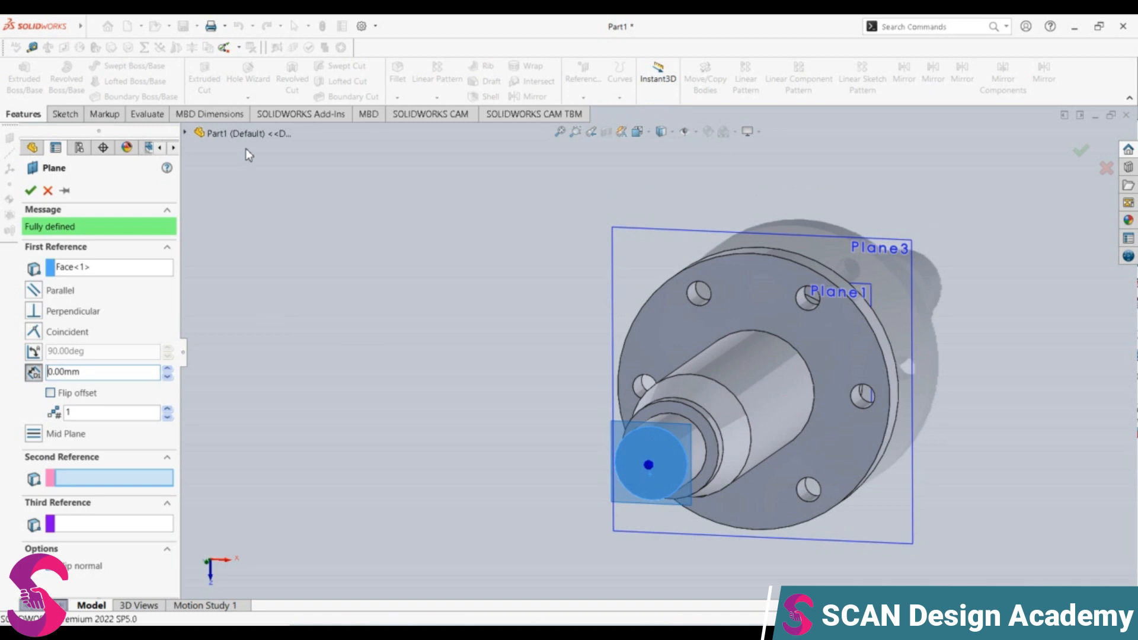
{"action": "left_click", "coordinate": [31, 191]}
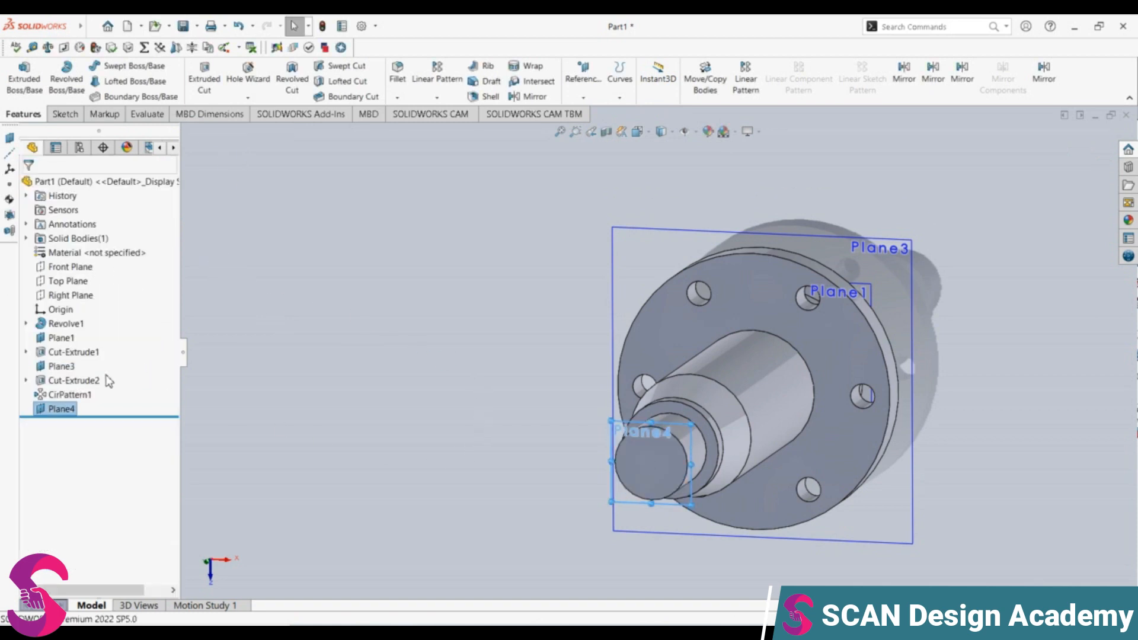
Start a sketch on the plane at the shaft's thin end and draw a horizontal line about 4.5 mm long from the origin
{"action": "right_click", "coordinate": [62, 409]}
{"action": "left_click", "coordinate": [124, 408]}
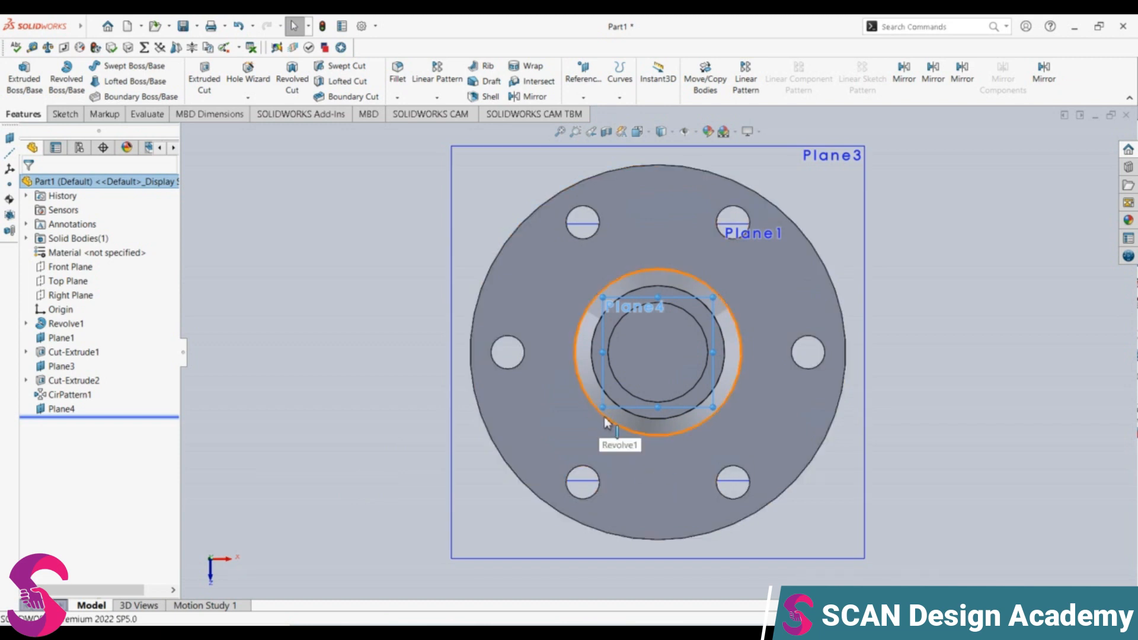
{"action": "left_click", "coordinate": [66, 114]}
{"action": "left_click", "coordinate": [110, 67]}
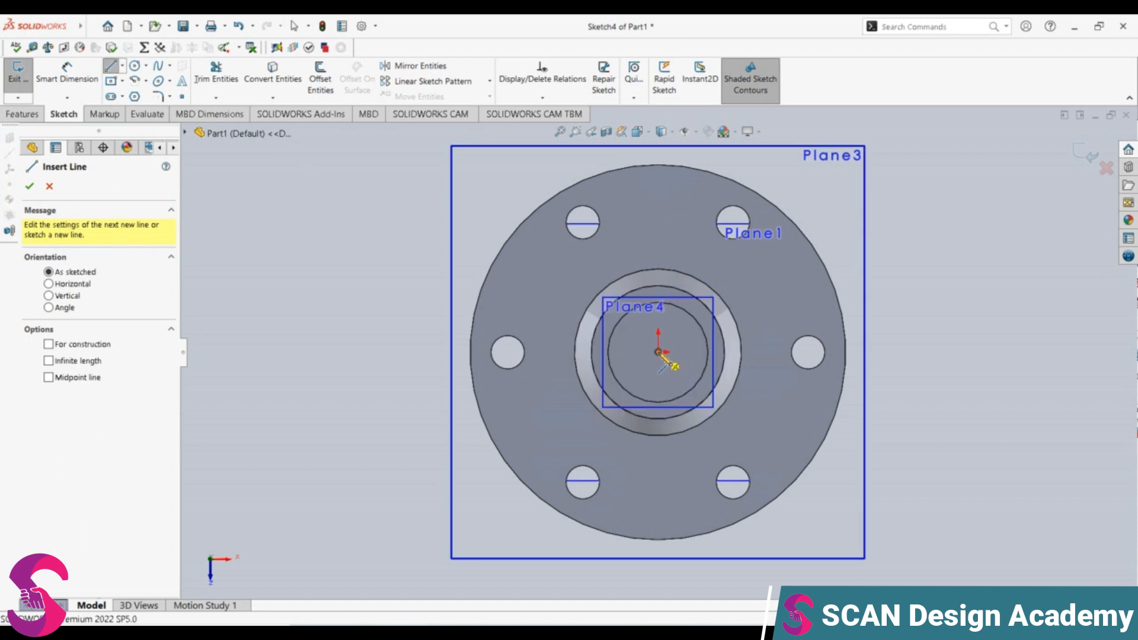
{"action": "left_click", "coordinate": [658, 352]}
{"action": "left_click", "coordinate": [696, 353]}
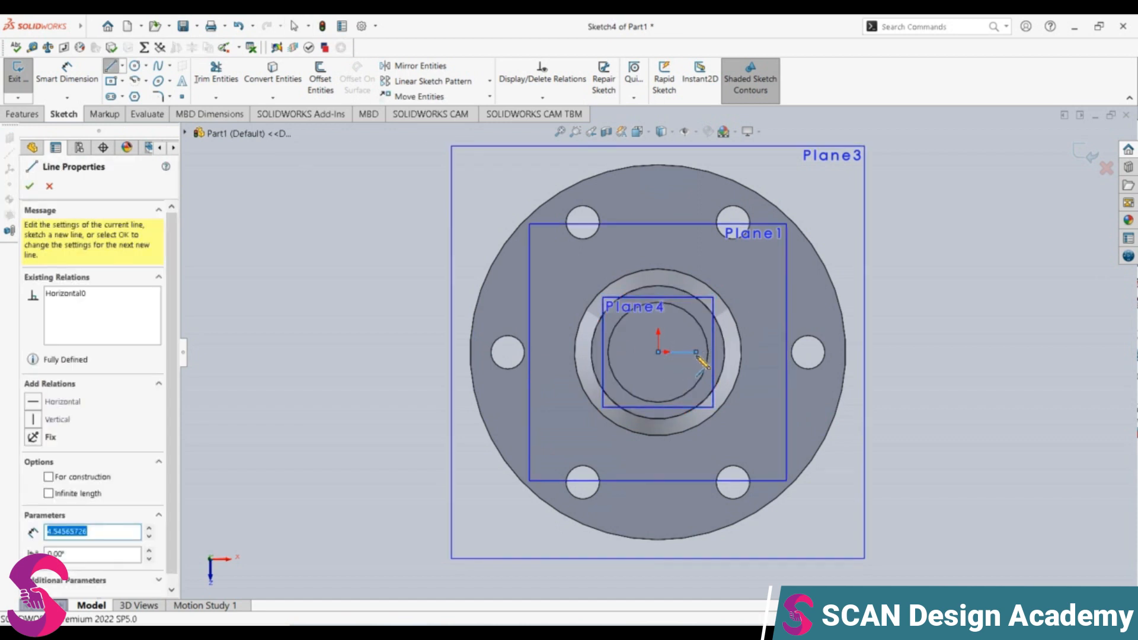
{"action": "key", "text": "Escape"}
Set the horizontal line's length to 8 mm
{"action": "left_click", "coordinate": [684, 353]}
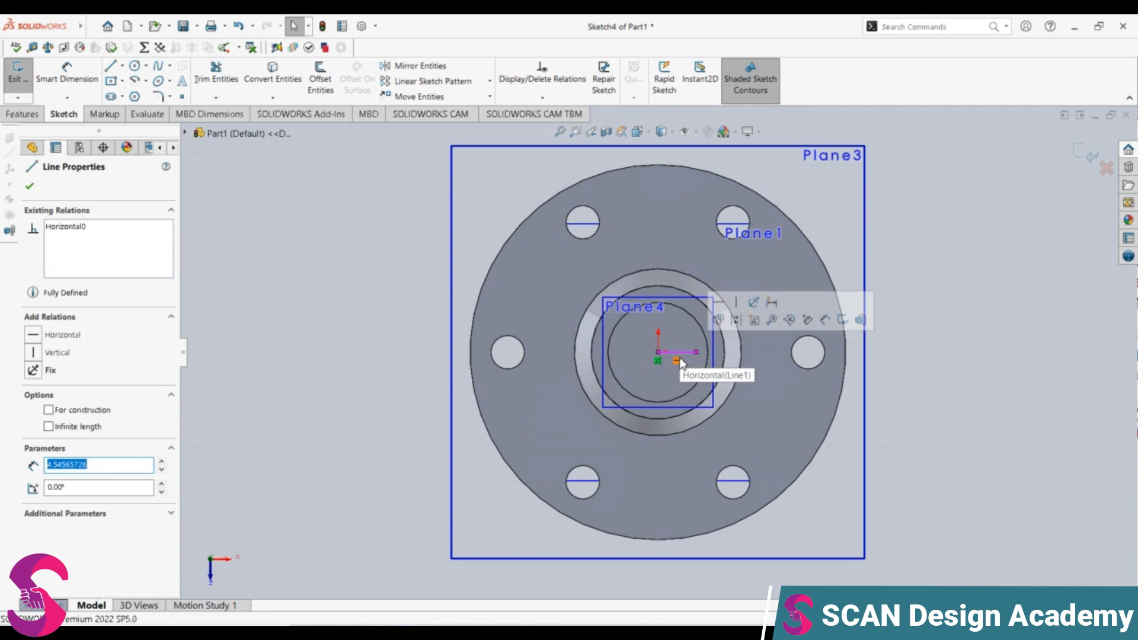
{"action": "type", "text": "8"}
{"action": "key", "text": "Return"}
{"action": "key", "text": "Escape"}
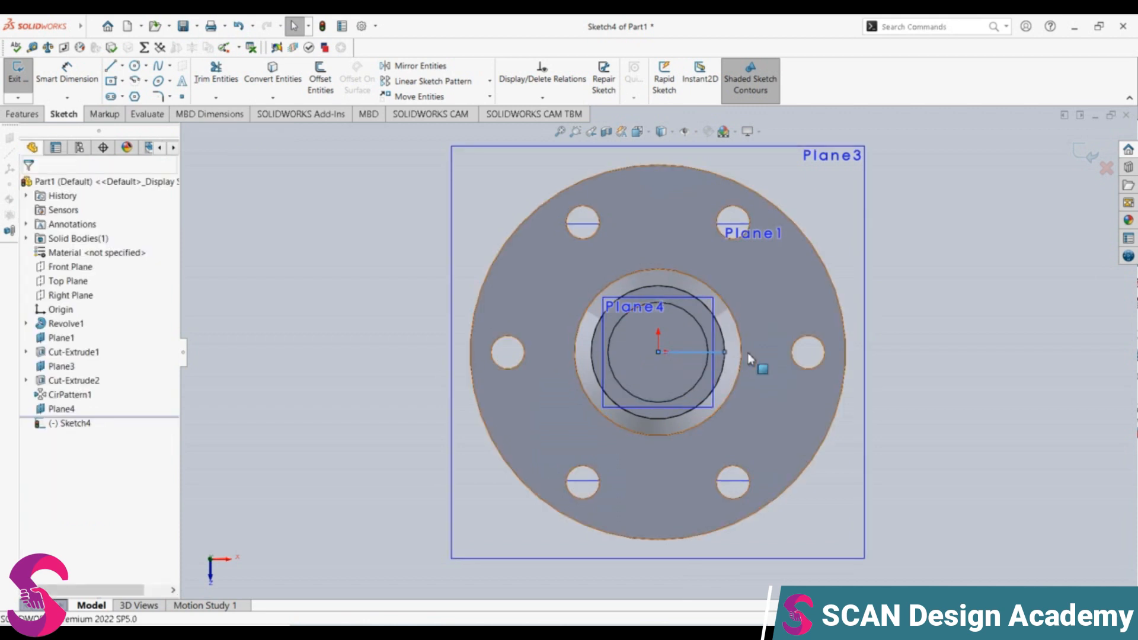
Set the length of the horizontal line on the shaft's thin end to 4 mm
{"action": "middle_click_drag", "start_coordinate": [703, 381], "coordinate": [728, 369]}
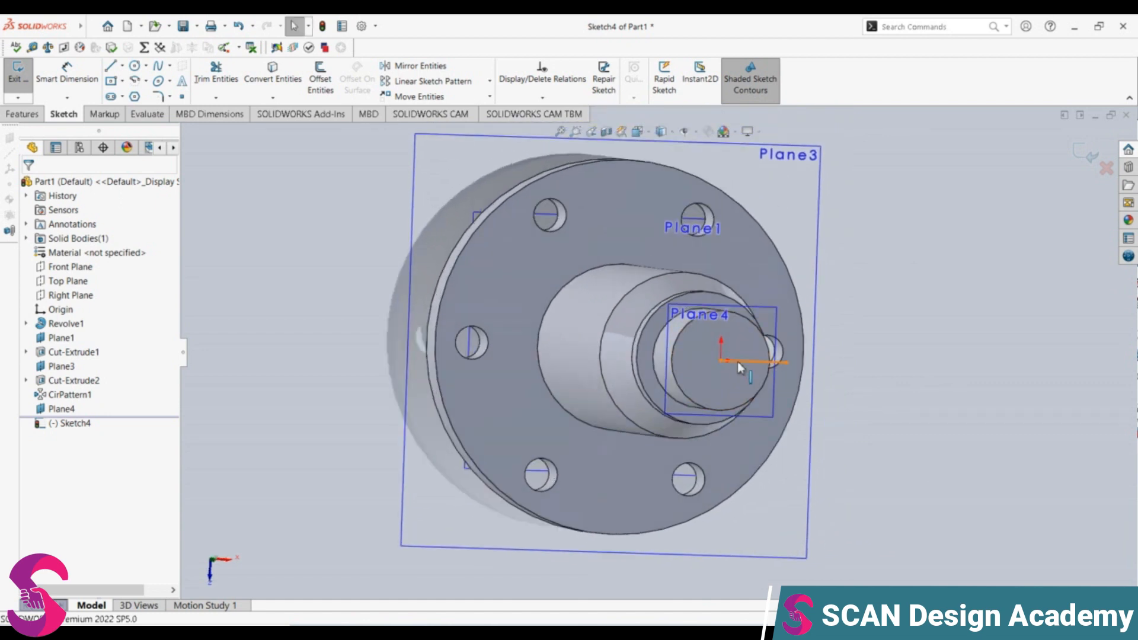
{"action": "left_click", "coordinate": [737, 361]}
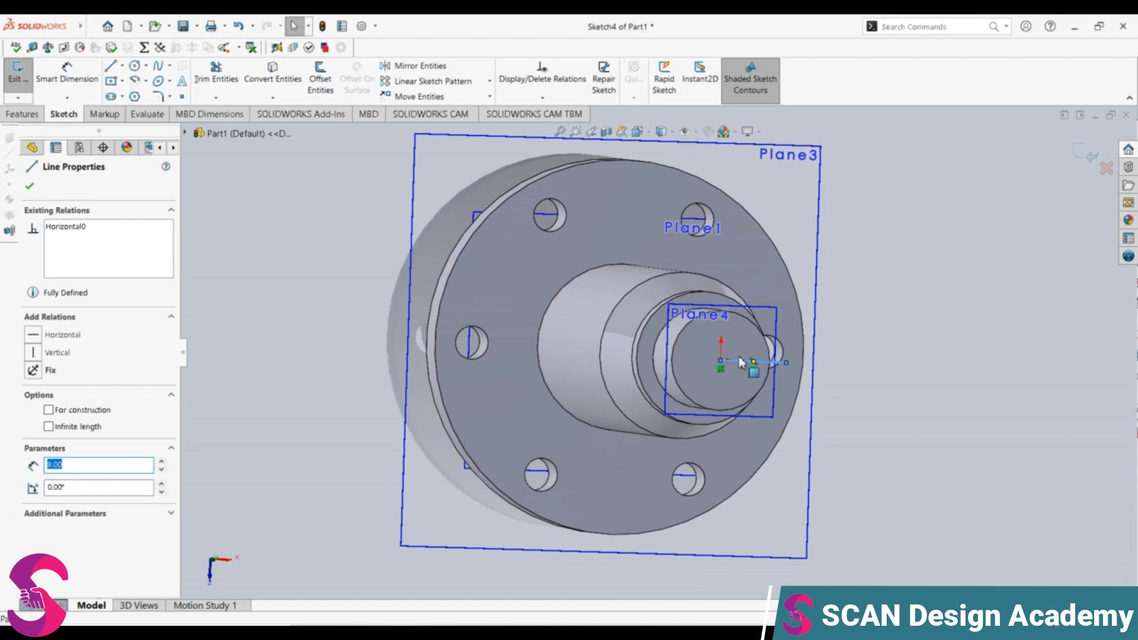
{"action": "type", "text": "4"}
{"action": "key", "text": "Return"}
{"action": "key", "text": "Return"}
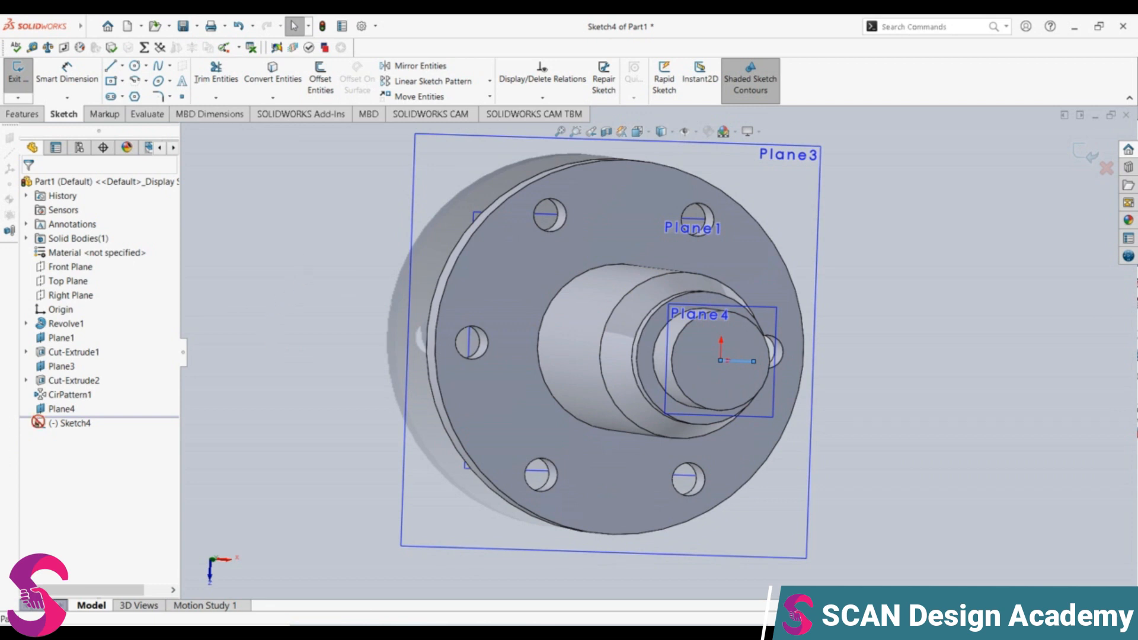
Draw a center rectangle about 8 by 12 mm on the line's free end and move it outward from the origin to that endpoint
{"action": "left_click", "coordinate": [61, 409]}
{"action": "left_click", "coordinate": [126, 397]}
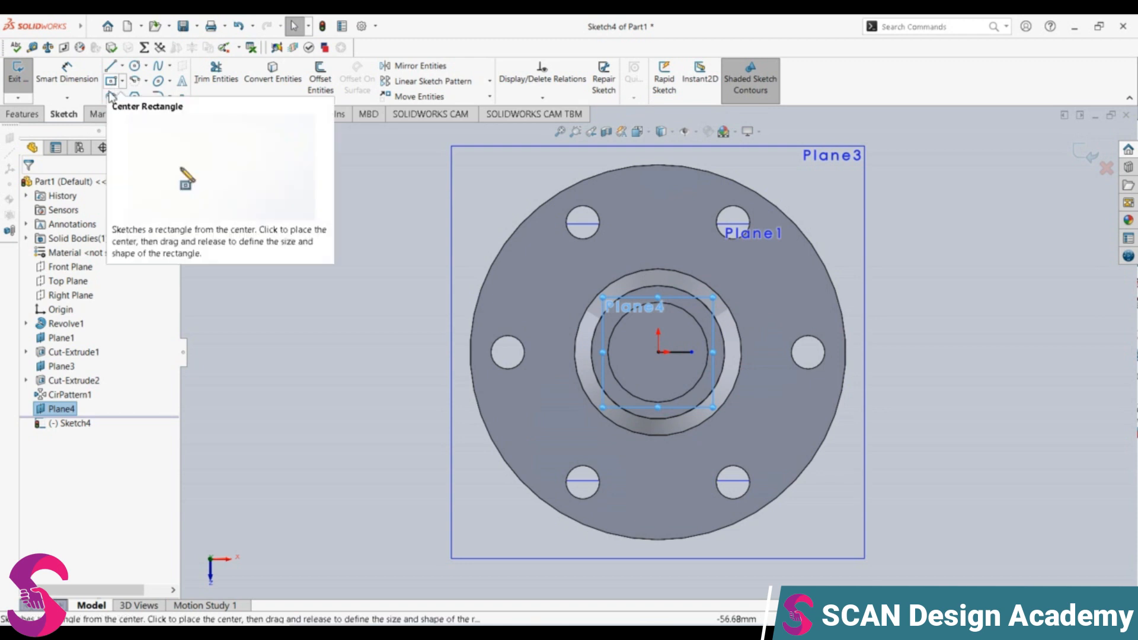
{"action": "left_click", "coordinate": [111, 82]}
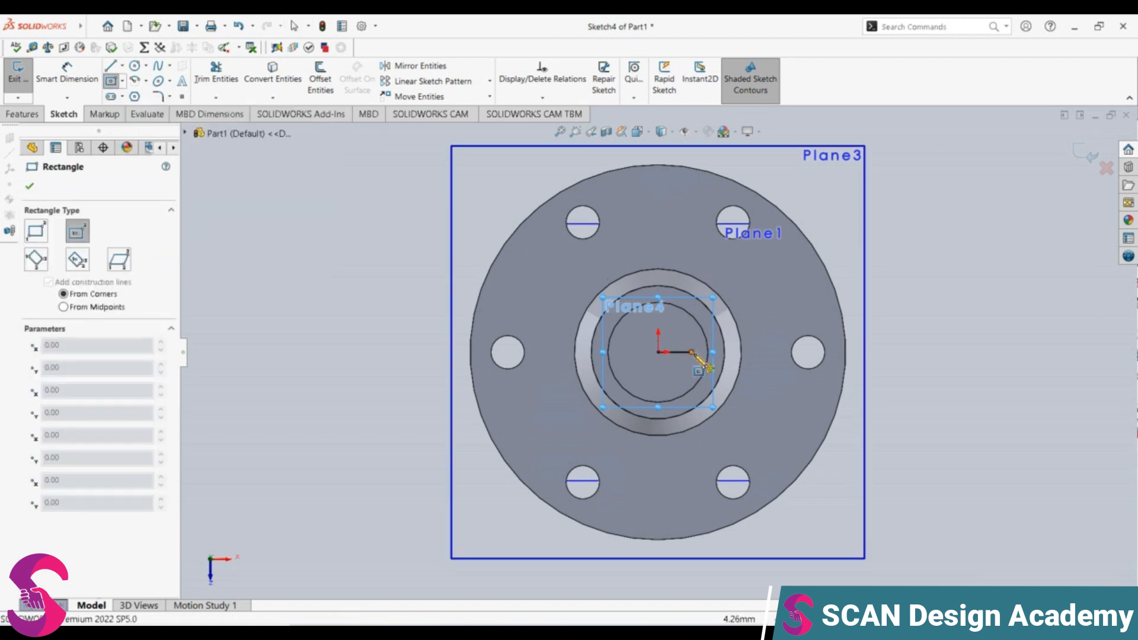
{"action": "left_click", "coordinate": [691, 352]}
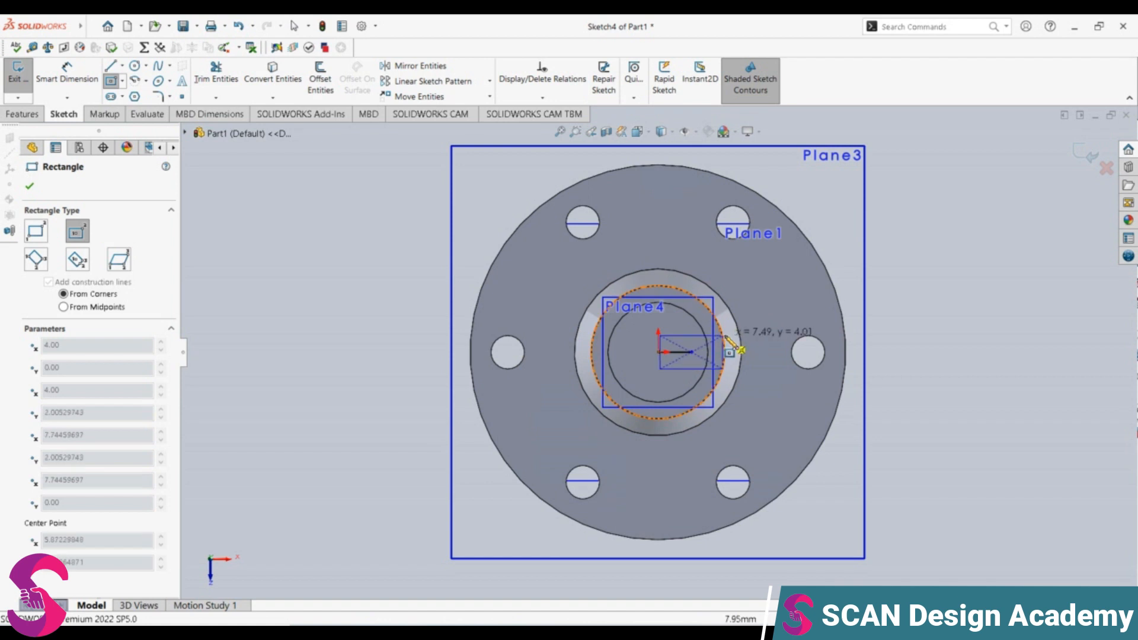
{"action": "left_click", "coordinate": [726, 304]}
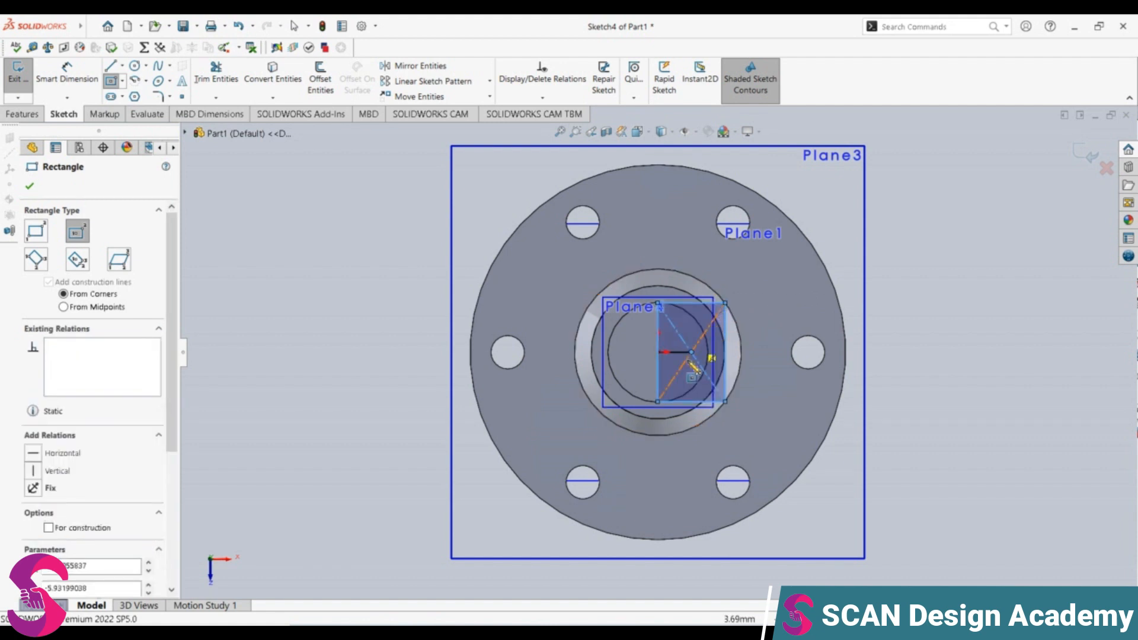
{"action": "left_click", "coordinate": [442, 96]}
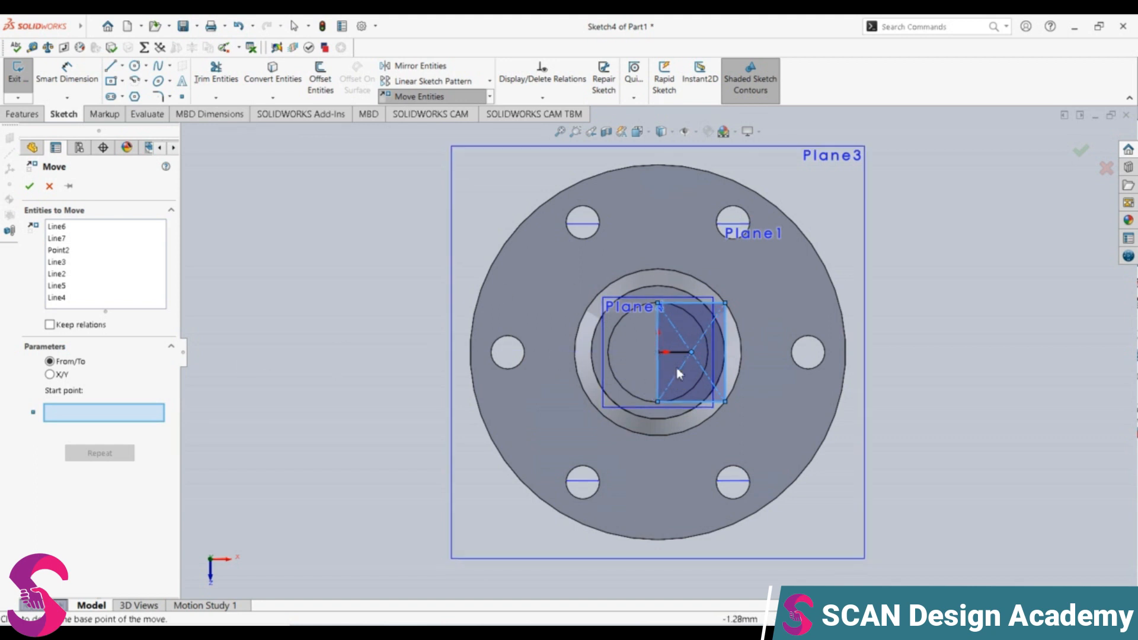
{"action": "left_click", "coordinate": [657, 352]}
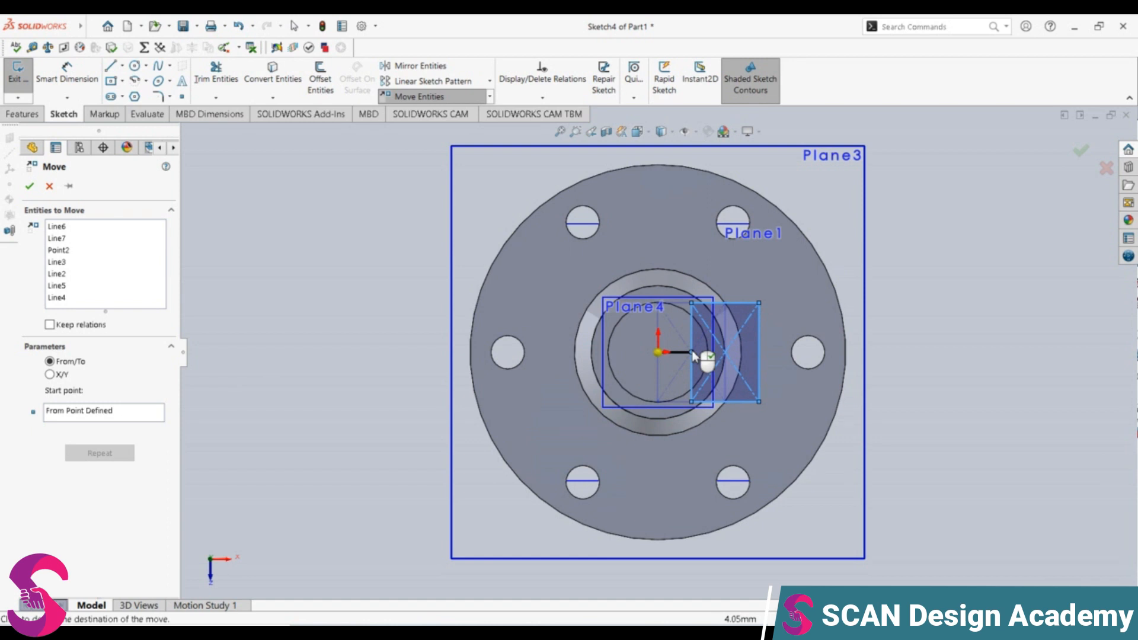
{"action": "left_click", "coordinate": [692, 353]}
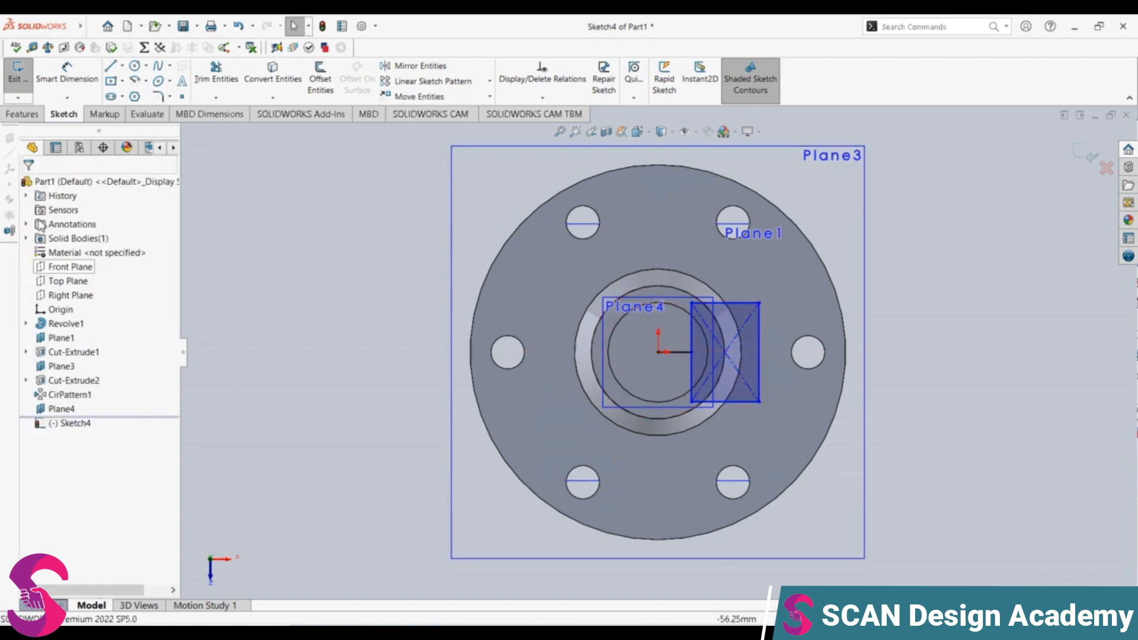
Try to sketch a 4 mm horizontal line from the origin on the side opposite the rectangle
{"action": "left_click", "coordinate": [110, 66]}
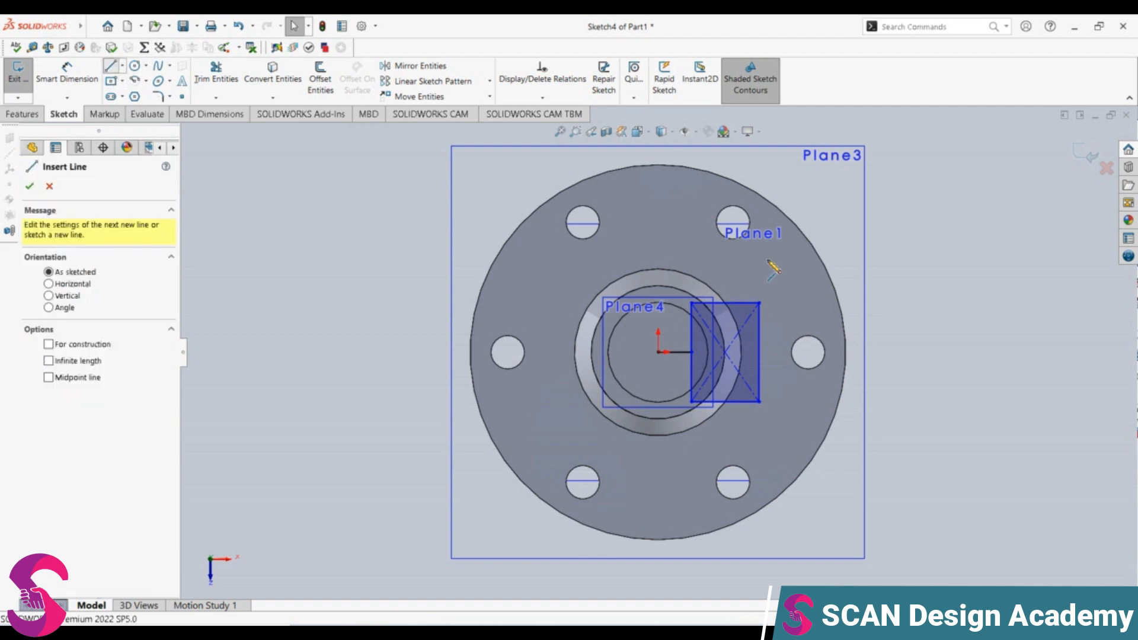
{"action": "left_click", "coordinate": [658, 352]}
{"action": "left_click", "coordinate": [608, 352]}
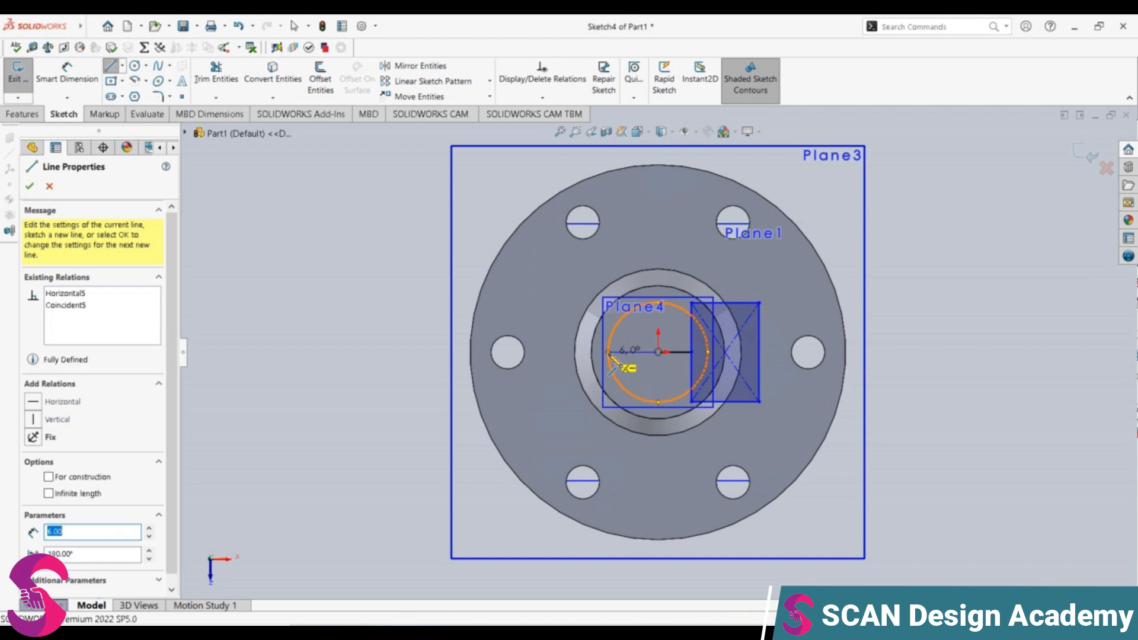
{"action": "key", "text": "Escape"}
{"action": "left_click", "coordinate": [628, 353]}
{"action": "type", "text": "4"}
{"action": "key", "text": "Return"}
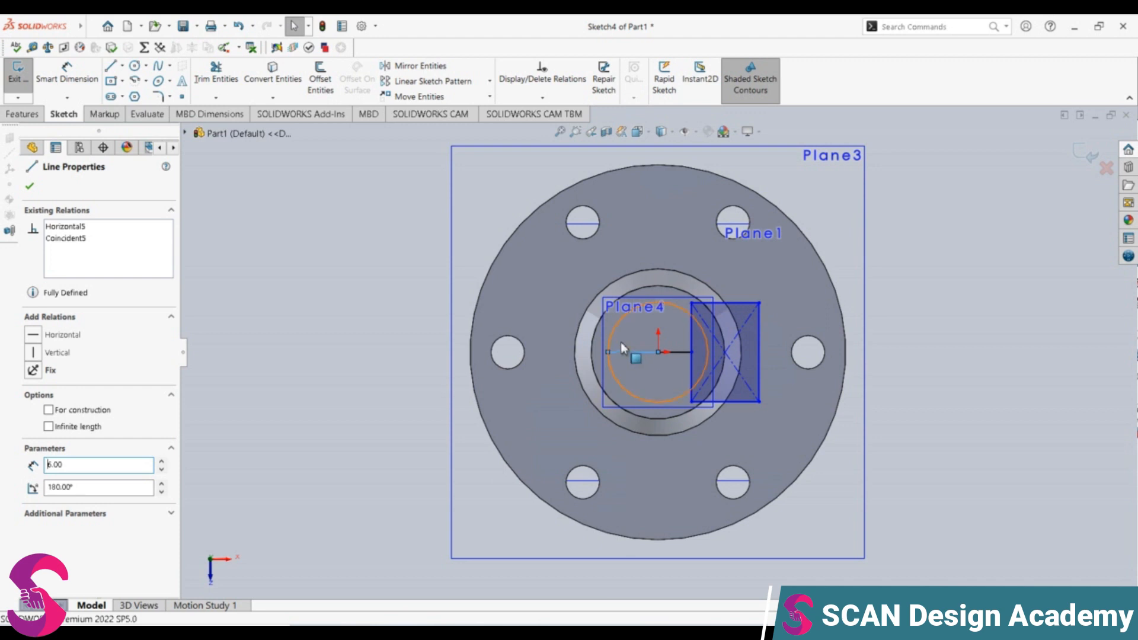
Delete the horizontal line running from the origin to the shaft's circular edge, opposite the rectangle
{"action": "scroll", "coordinate": [635, 363], "scroll_direction": "down", "scroll_amount": 2}
{"action": "scroll", "coordinate": [634, 363], "scroll_direction": "up", "scroll_amount": 3}
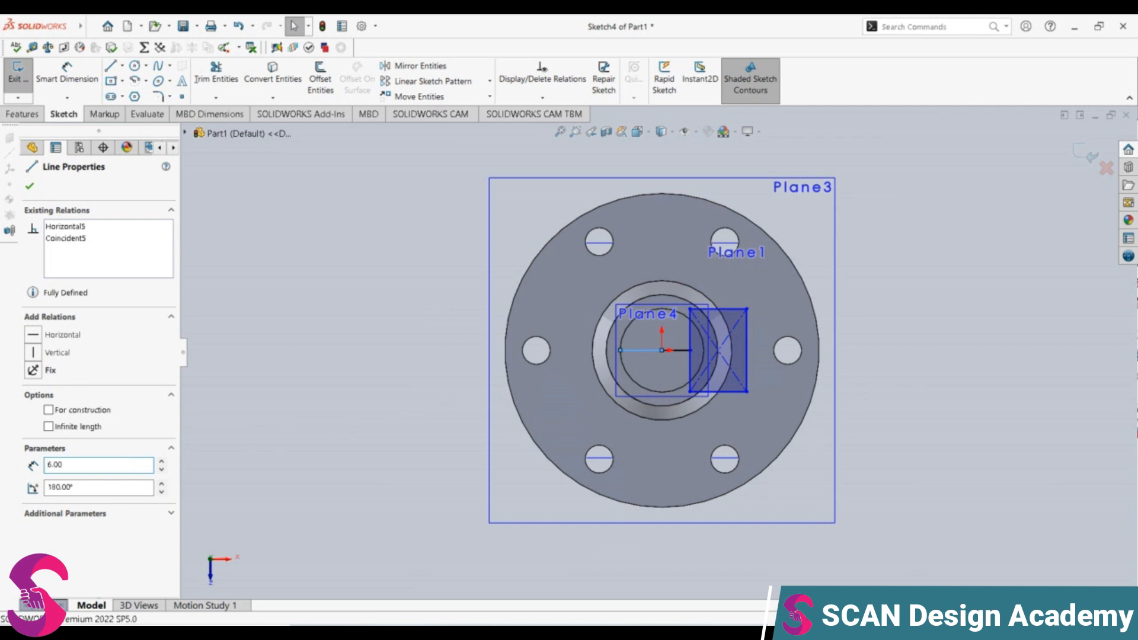
{"action": "left_click", "coordinate": [223, 427]}
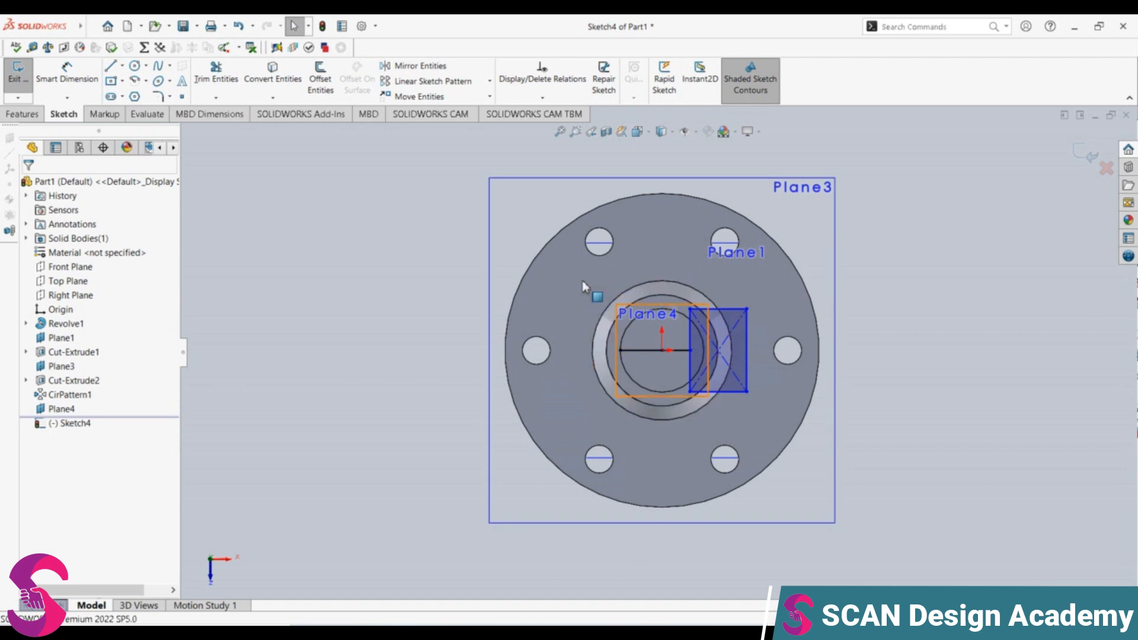
{"action": "left_click", "coordinate": [643, 351]}
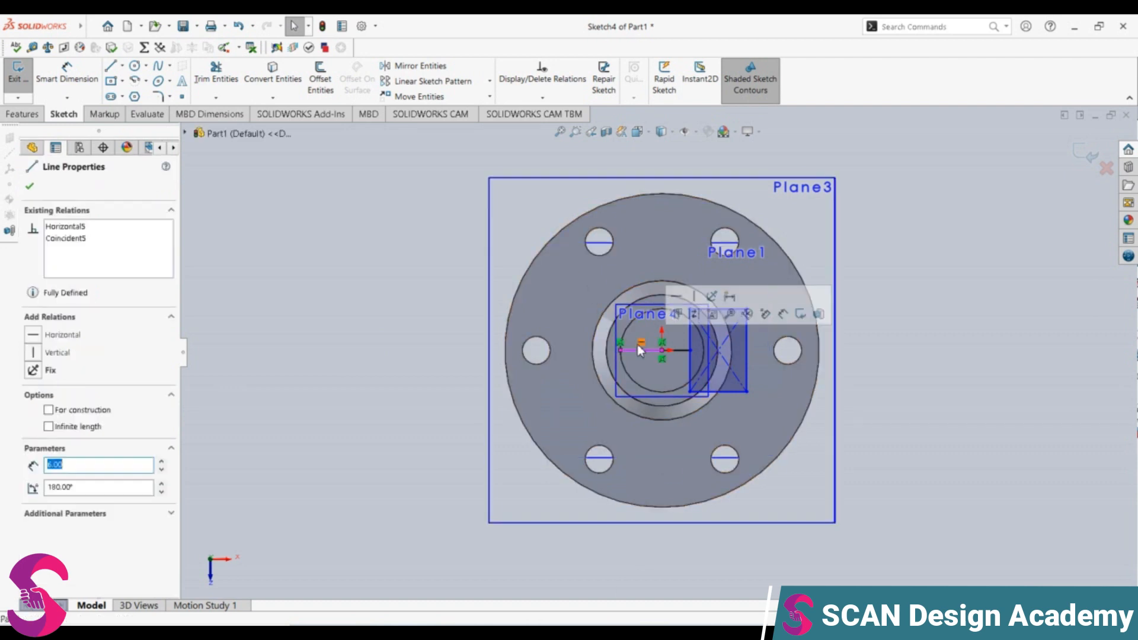
{"action": "left_click", "coordinate": [595, 399]}
{"action": "left_click", "coordinate": [649, 351]}
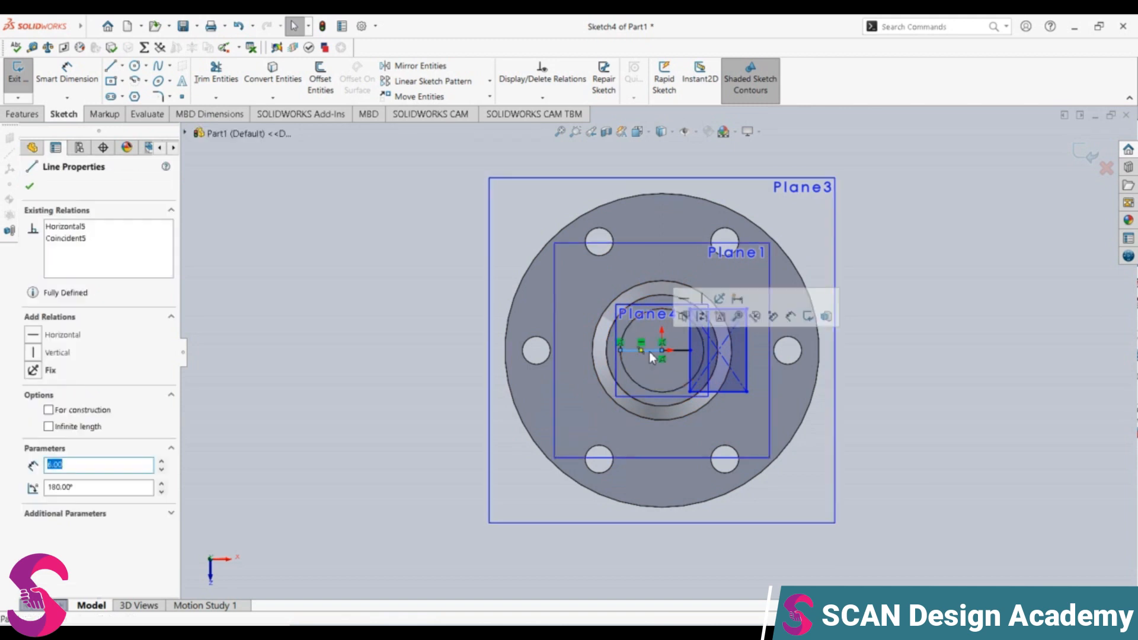
{"action": "key", "text": "Escape"}
Draw a horizontal line from the origin away from the rectangle, ending short of the circular edge, and set its length to 4 mm
{"action": "left_click", "coordinate": [110, 67]}
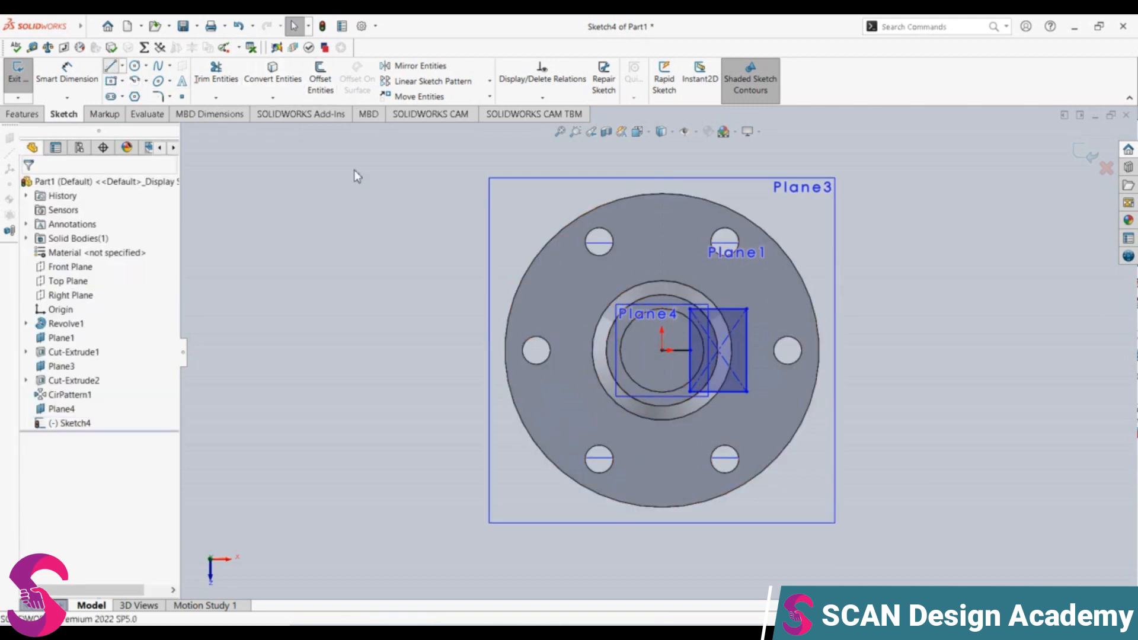
{"action": "left_click", "coordinate": [662, 350]}
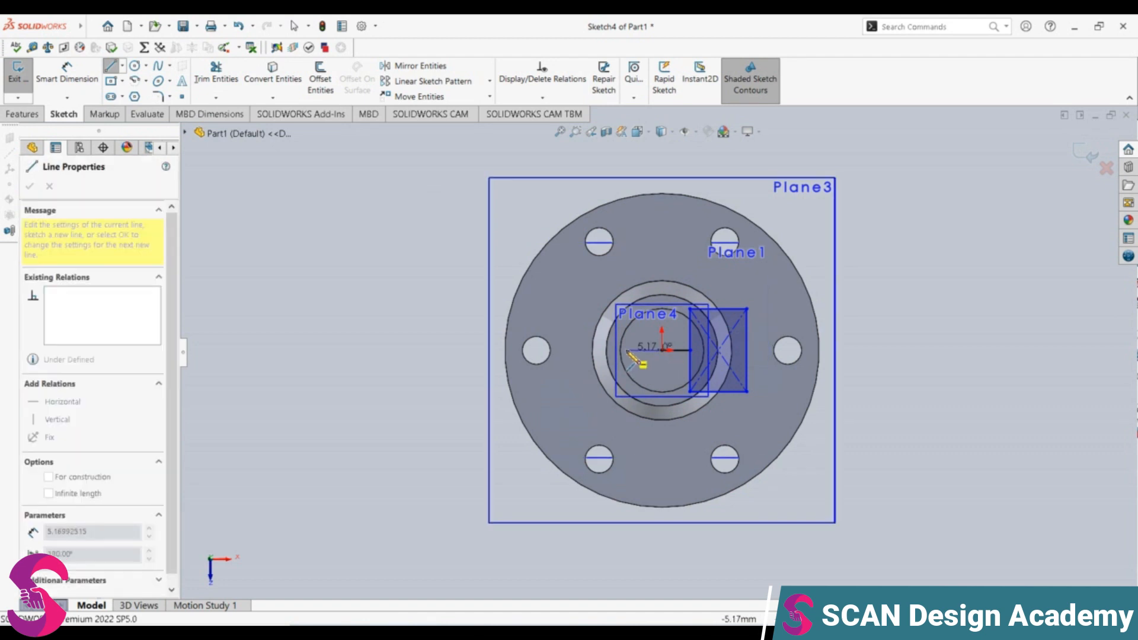
{"action": "left_click", "coordinate": [626, 351]}
{"action": "type", "text": "4"}
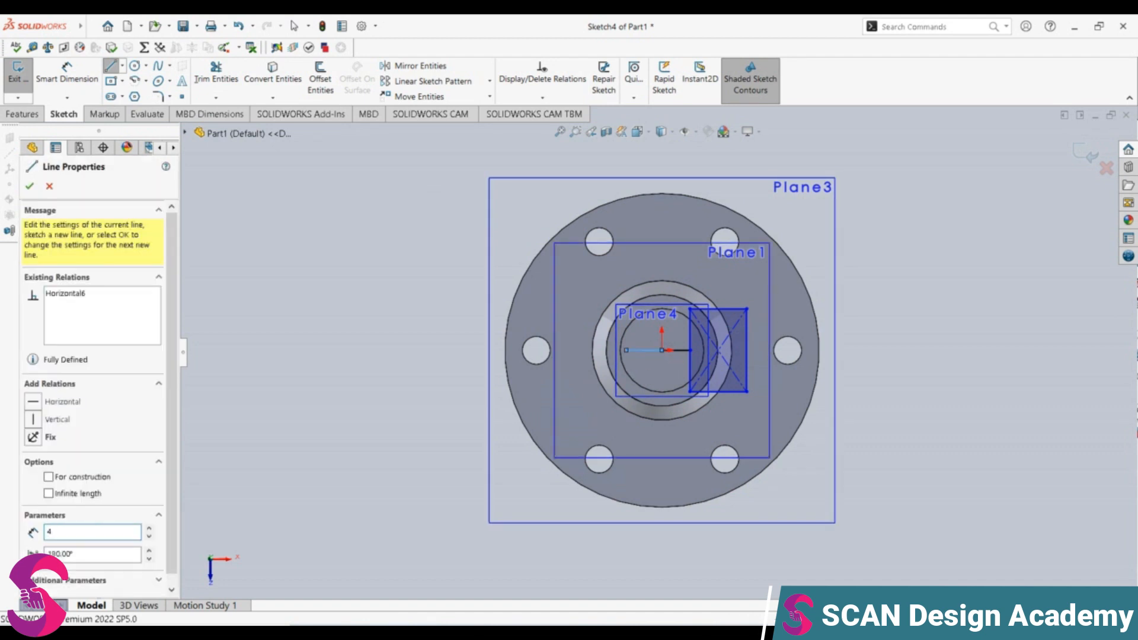
{"action": "key", "text": "Return"}
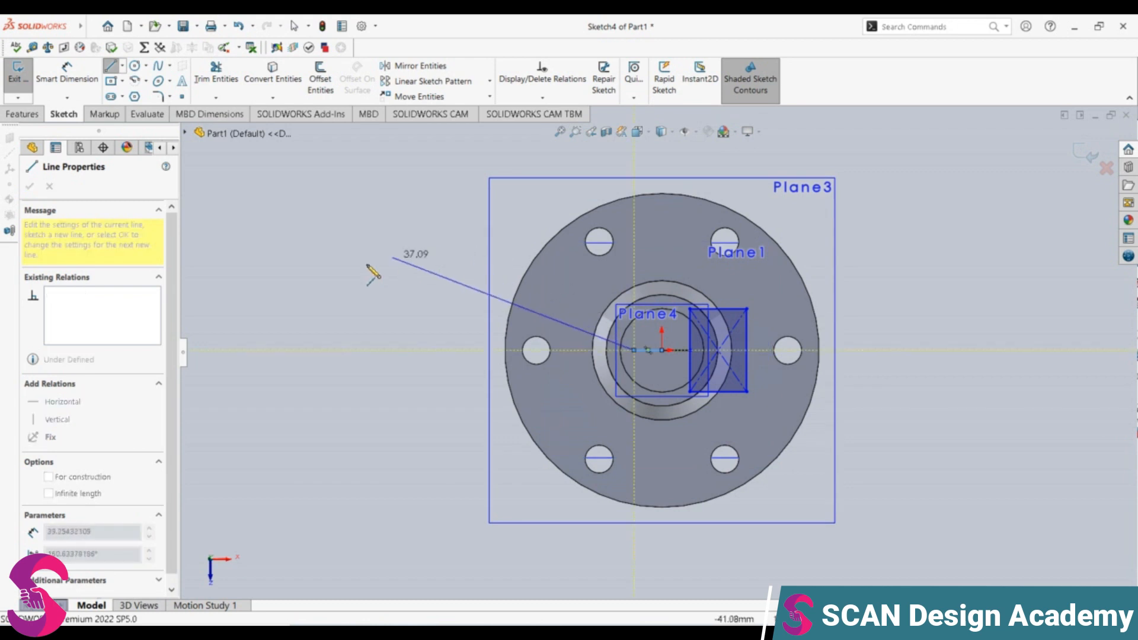
{"action": "key", "text": "Escape"}
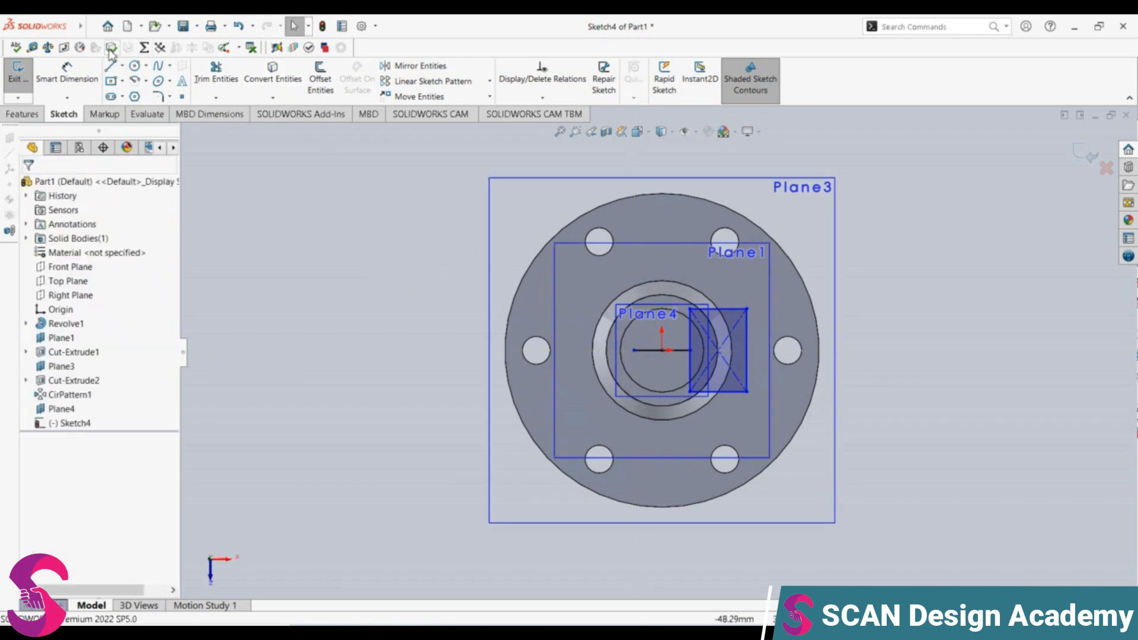
Draw a second center rectangle about 8 by 10 mm on the new line's free end and move it outward from the origin to that endpoint
{"action": "left_click", "coordinate": [112, 83]}
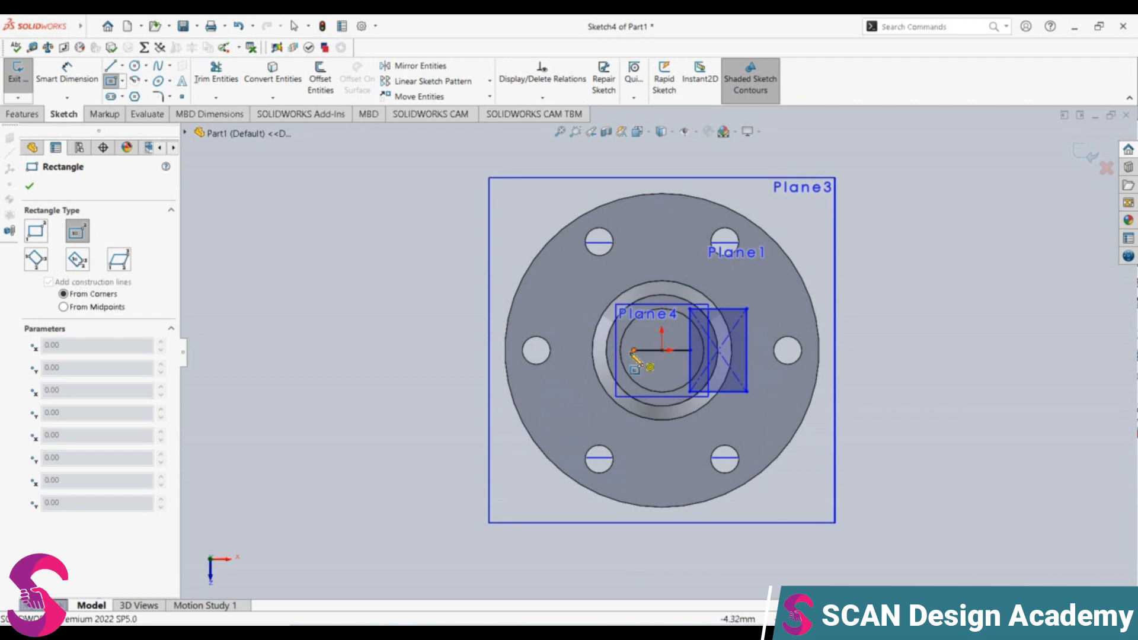
{"action": "left_click", "coordinate": [633, 350]}
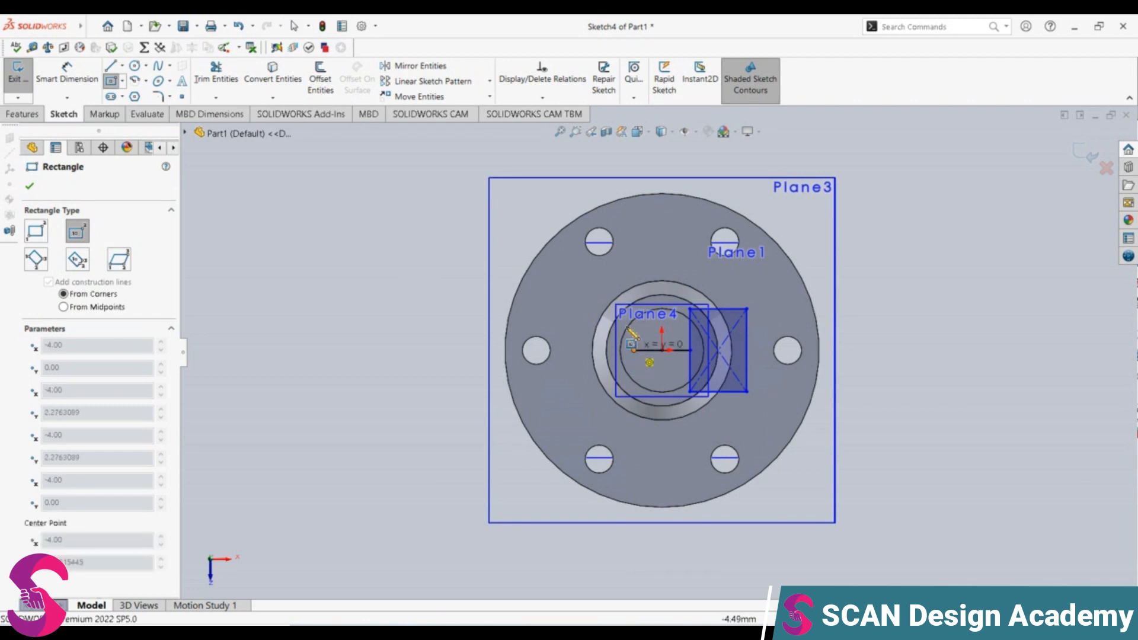
{"action": "left_click", "coordinate": [607, 317]}
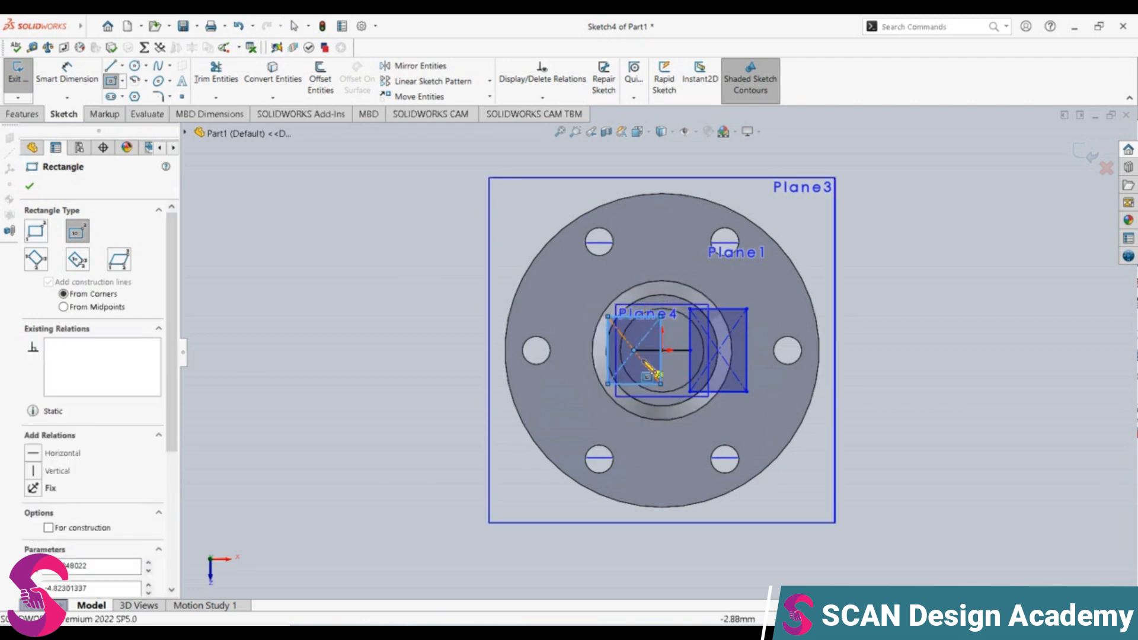
{"action": "left_click", "coordinate": [415, 96]}
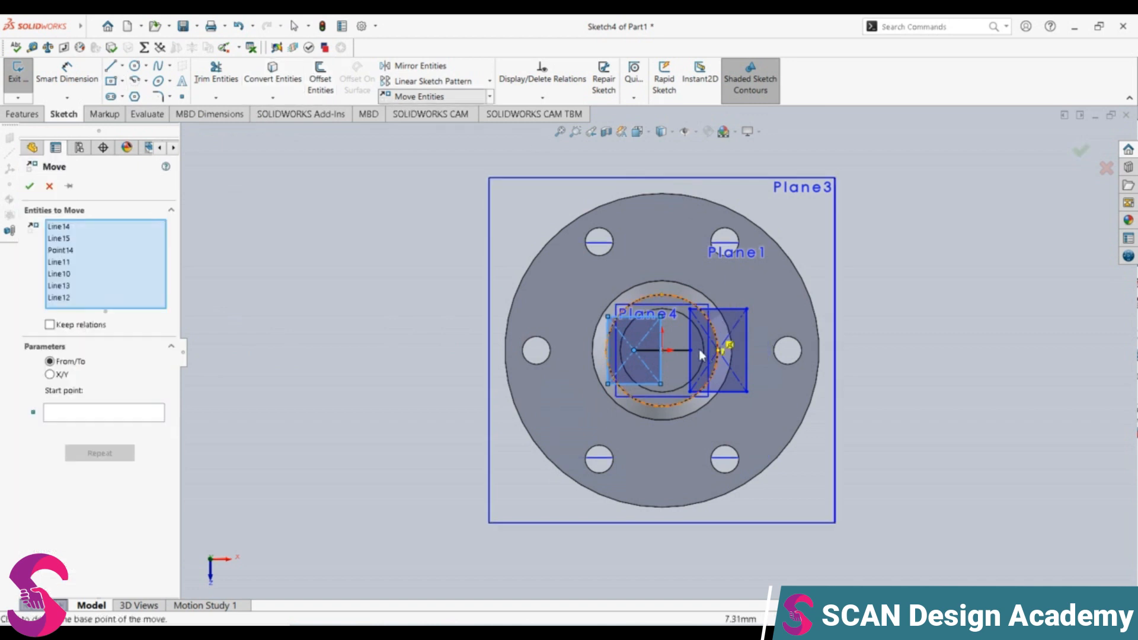
{"action": "left_click", "coordinate": [664, 351]}
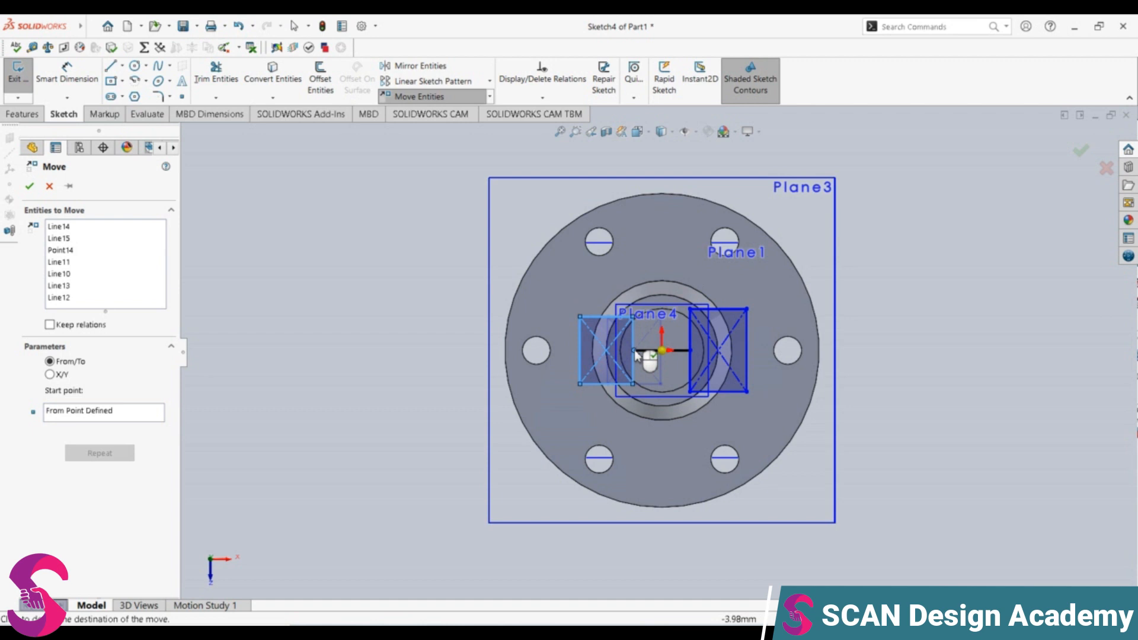
{"action": "left_click", "coordinate": [635, 355]}
Try to cut one rectangle's region 12 mm blind into the shaft's thin end with Extruded Cut
{"action": "middle_click_drag", "start_coordinate": [676, 376], "coordinate": [765, 413]}
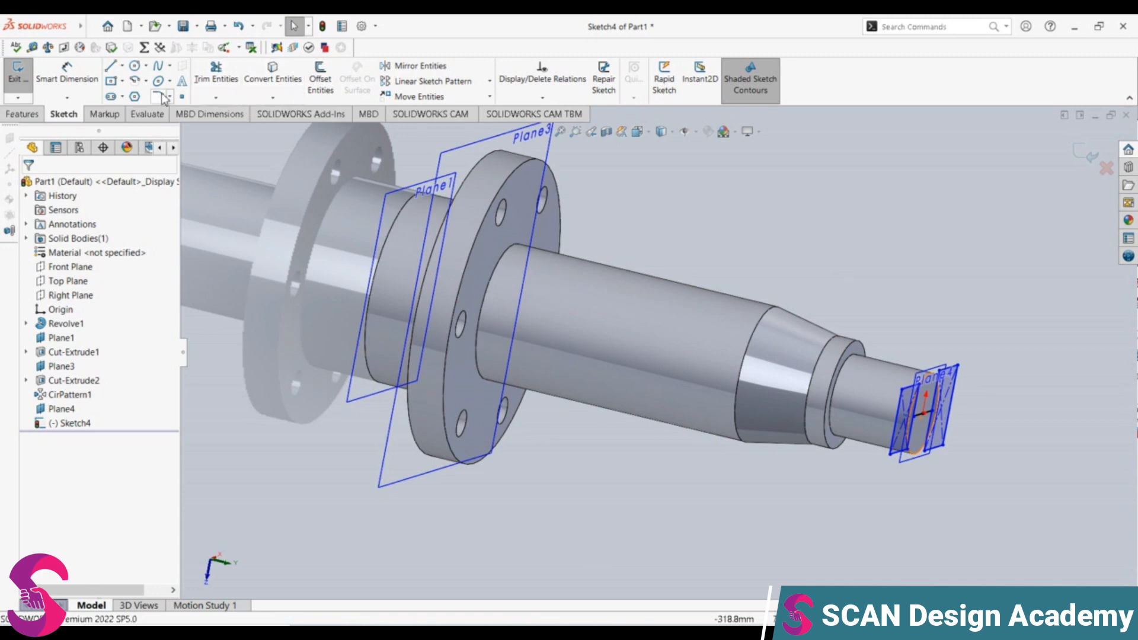
{"action": "left_click", "coordinate": [21, 114]}
{"action": "left_click", "coordinate": [204, 80]}
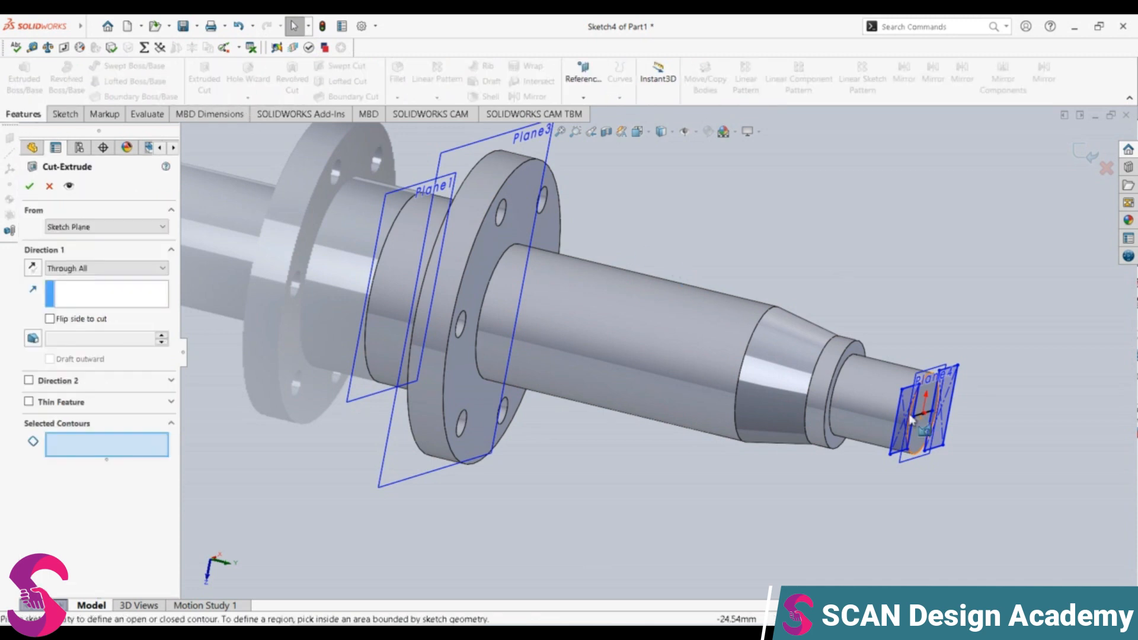
{"action": "mouse_move", "coordinate": [927, 456]}
{"action": "middle_mouse_down"}
{"action": "mouse_move", "coordinate": [877, 418]}
{"action": "mouse_move", "coordinate": [832, 433]}
{"action": "middle_mouse_up"}
{"action": "left_click", "coordinate": [822, 400]}
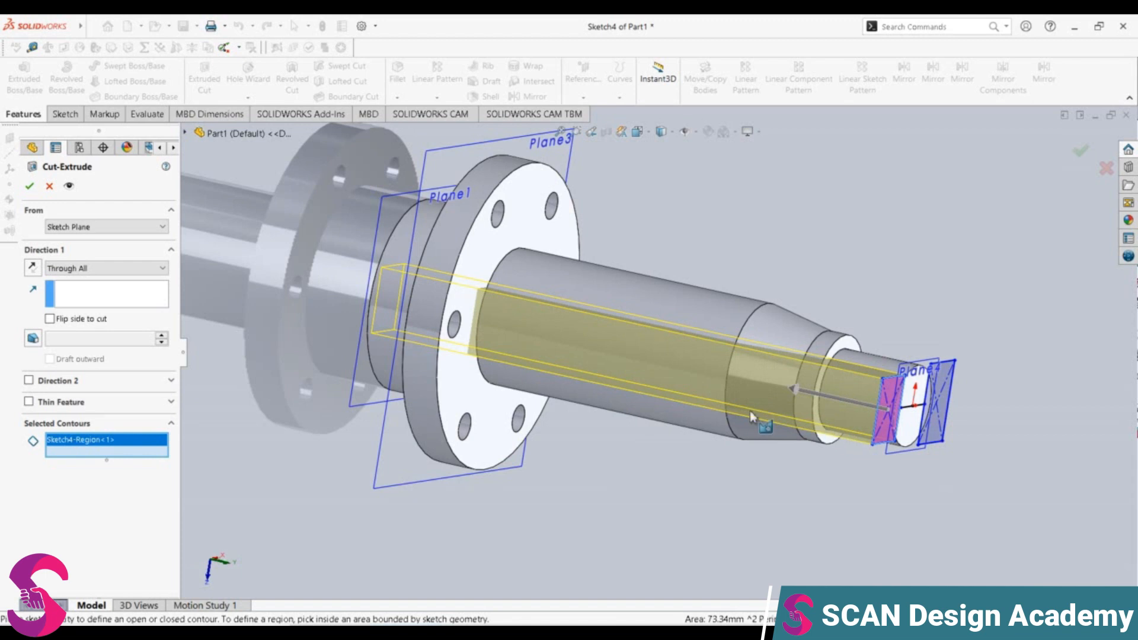
{"action": "left_click", "coordinate": [104, 268]}
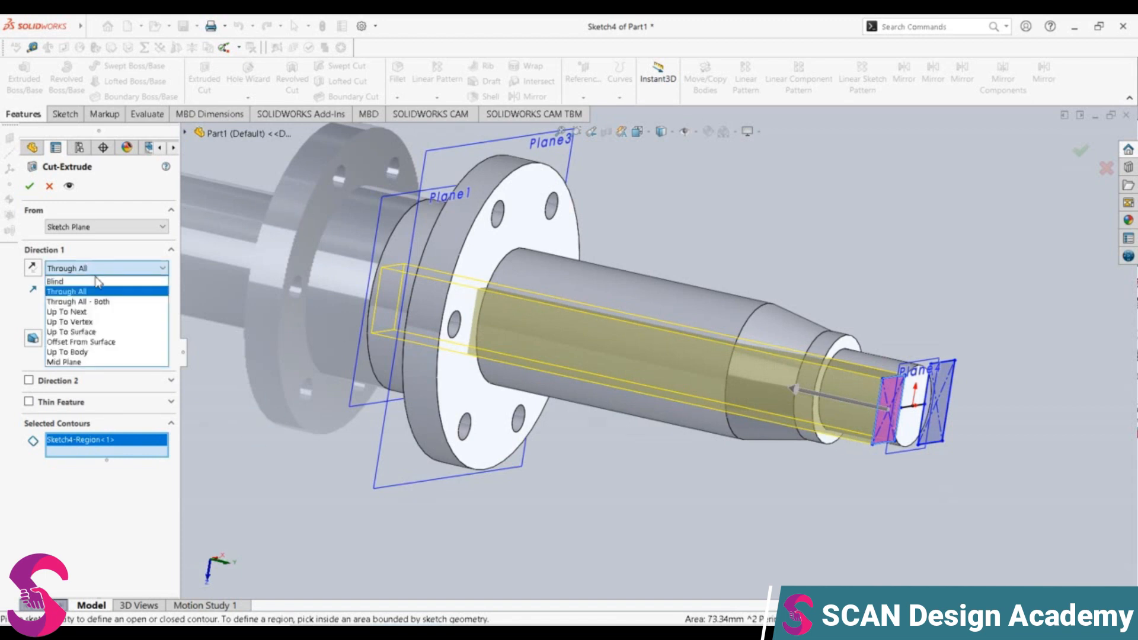
{"action": "left_click", "coordinate": [65, 283]}
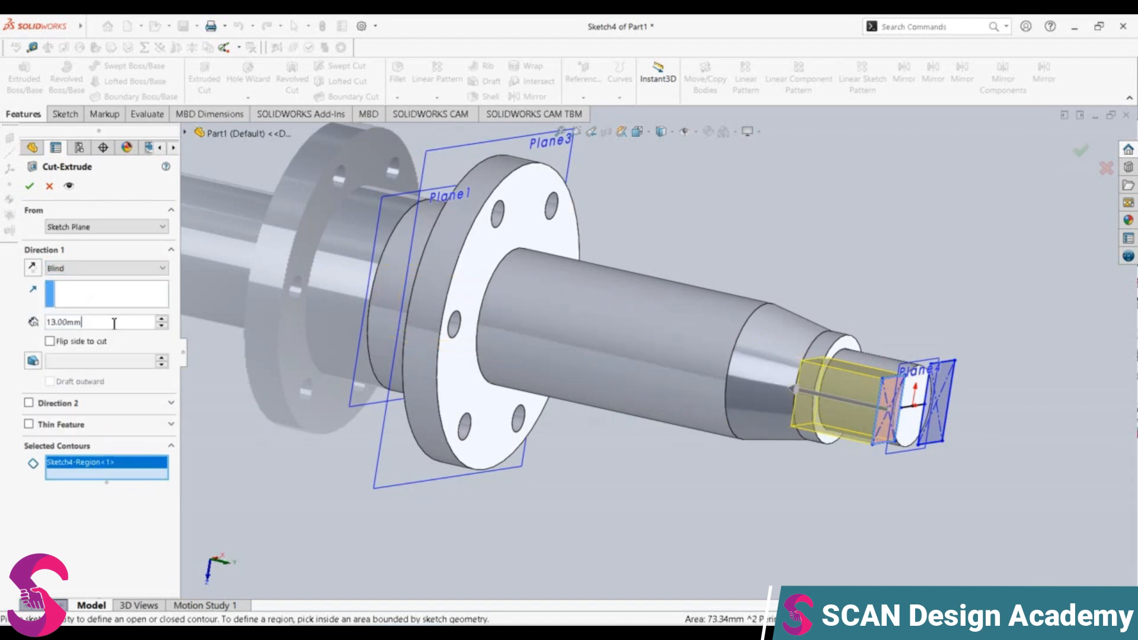
{"action": "type", "text": "1"}
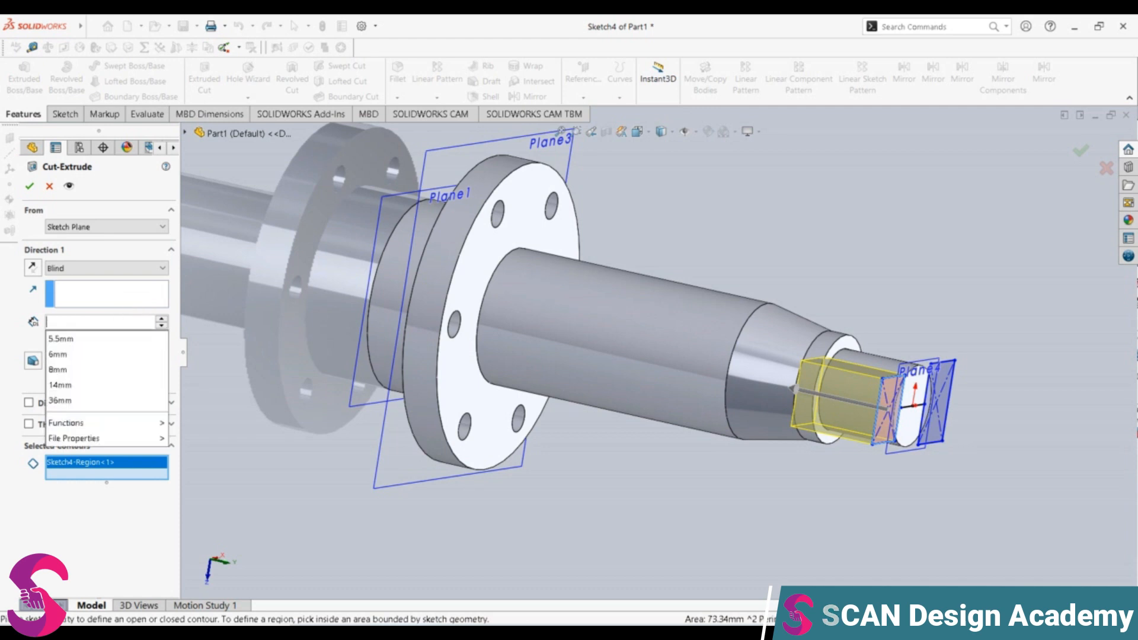
{"action": "type", "text": "2"}
{"action": "key", "text": "Return"}
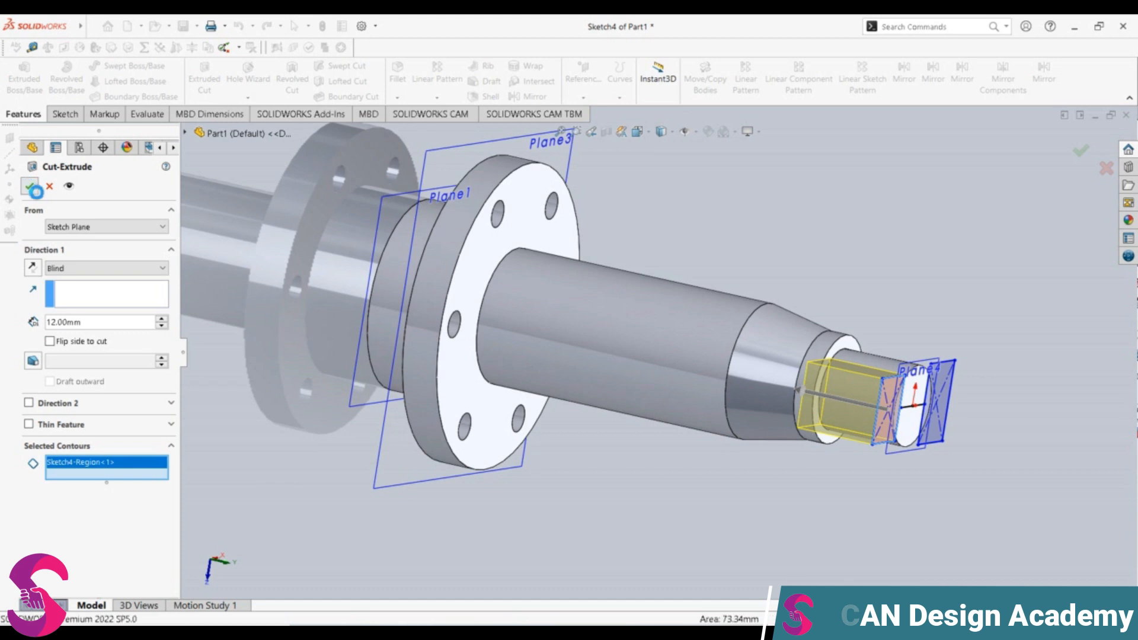
{"action": "left_click", "coordinate": [30, 186]}
Sketch a circle of 8 mm radius on Plane4, centred on the origin and reaching the edge of the shoulder behind the thin end
{"action": "mouse_move", "coordinate": [763, 420]}
{"action": "middle_mouse_down"}
{"action": "mouse_move", "coordinate": [633, 395]}
{"action": "mouse_move", "coordinate": [641, 372]}
{"action": "mouse_move", "coordinate": [666, 381]}
{"action": "middle_mouse_up"}
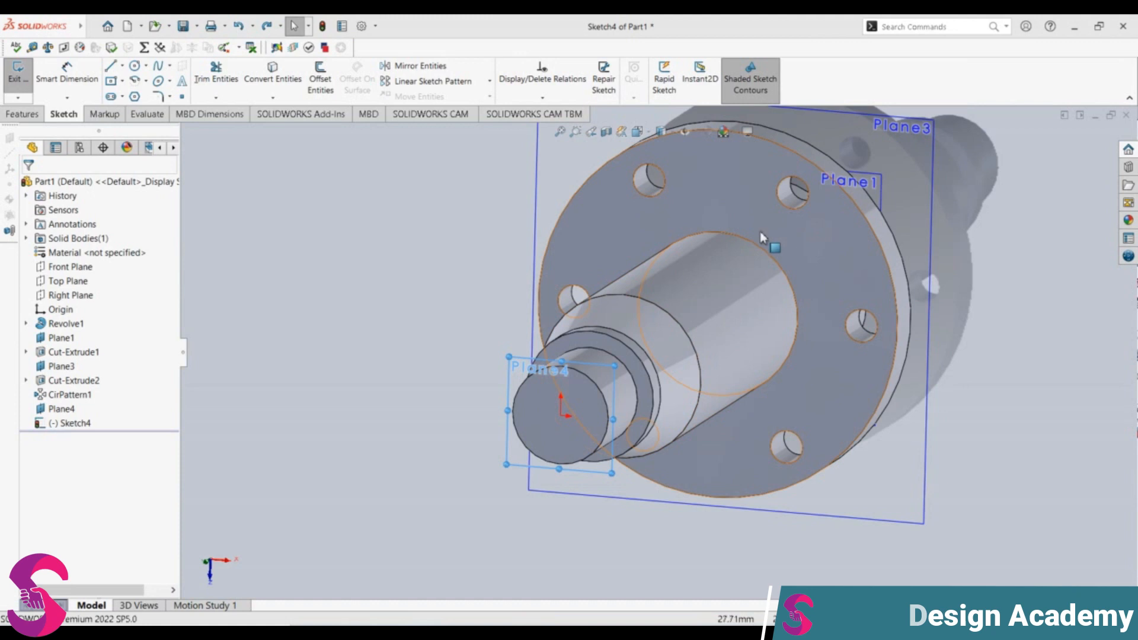
{"action": "left_click", "coordinate": [69, 410]}
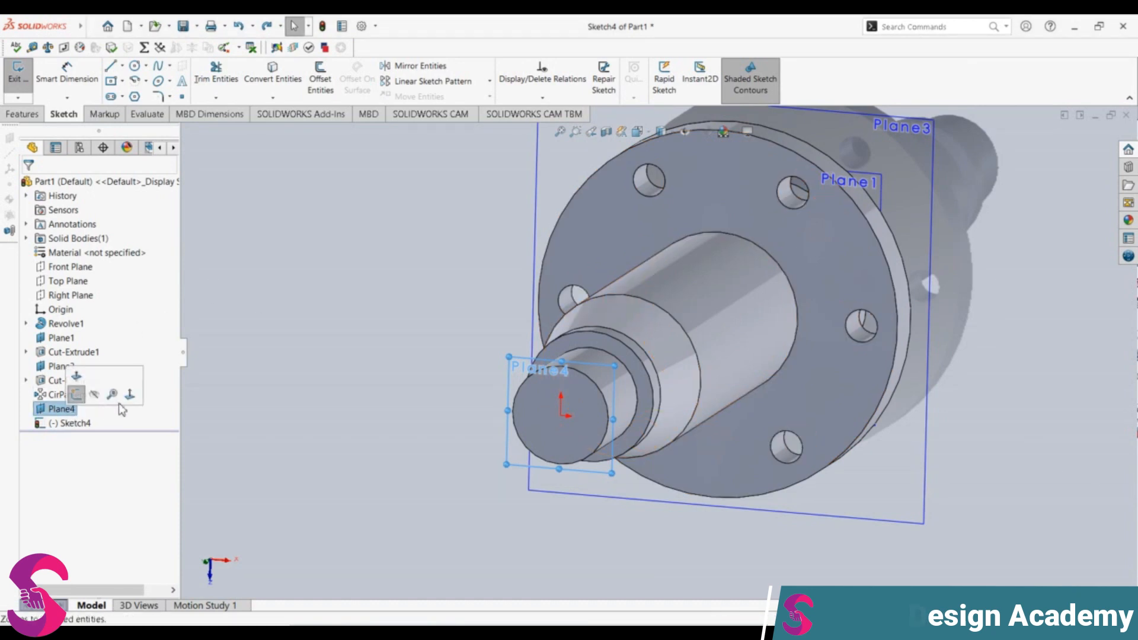
{"action": "left_click", "coordinate": [124, 417]}
{"action": "left_click", "coordinate": [66, 412]}
{"action": "left_click", "coordinate": [118, 413]}
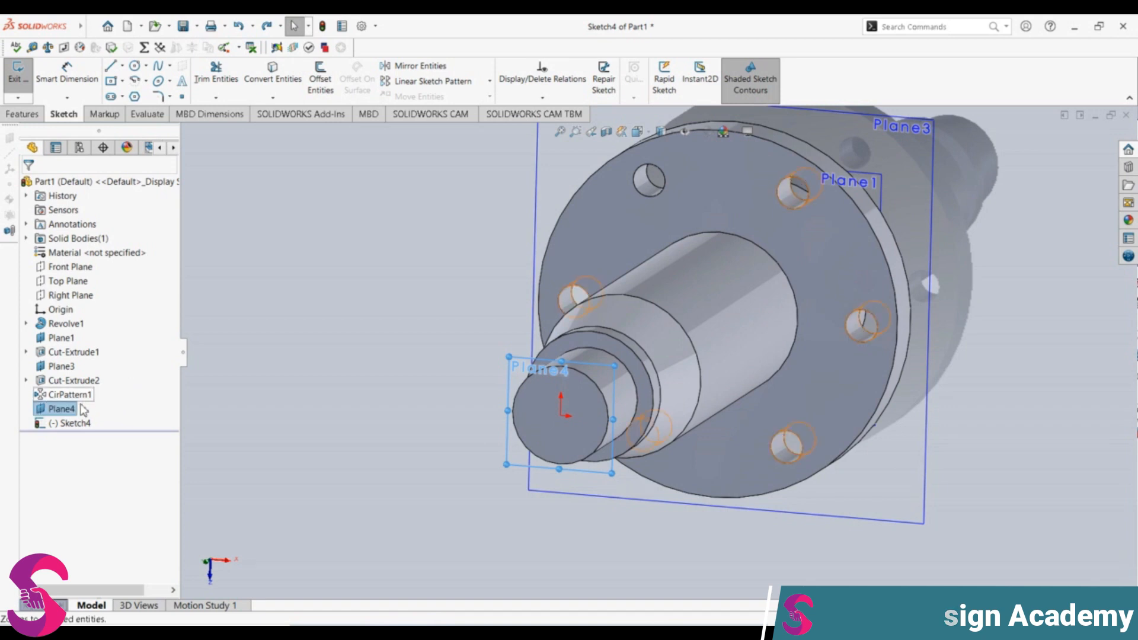
{"action": "right_click", "coordinate": [72, 408]}
{"action": "left_click", "coordinate": [137, 388]}
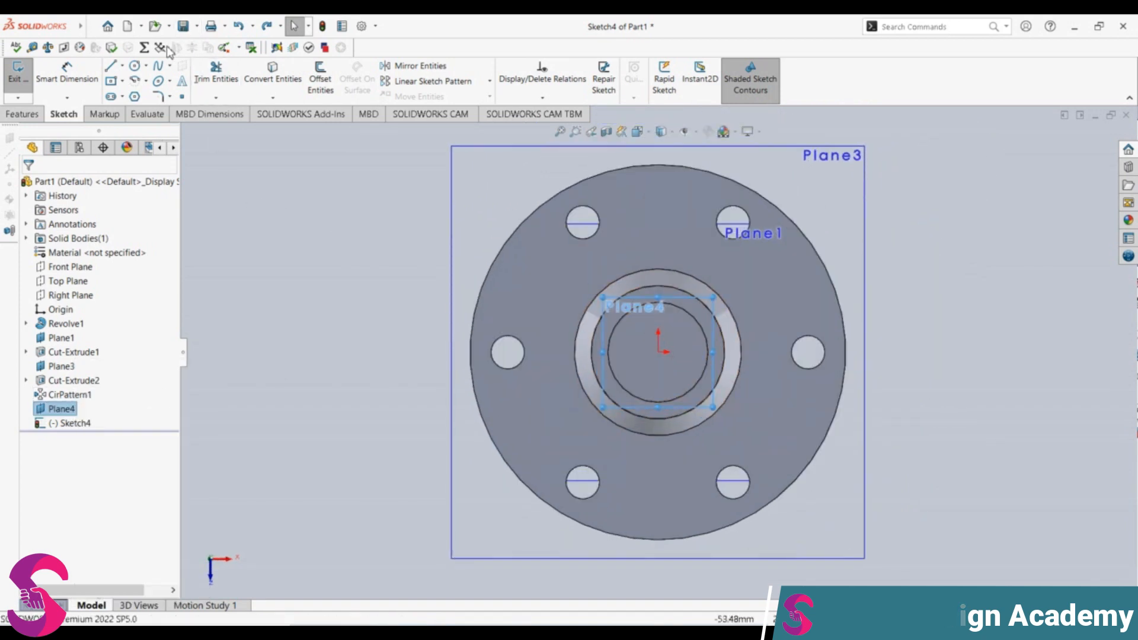
{"action": "left_click", "coordinate": [135, 67]}
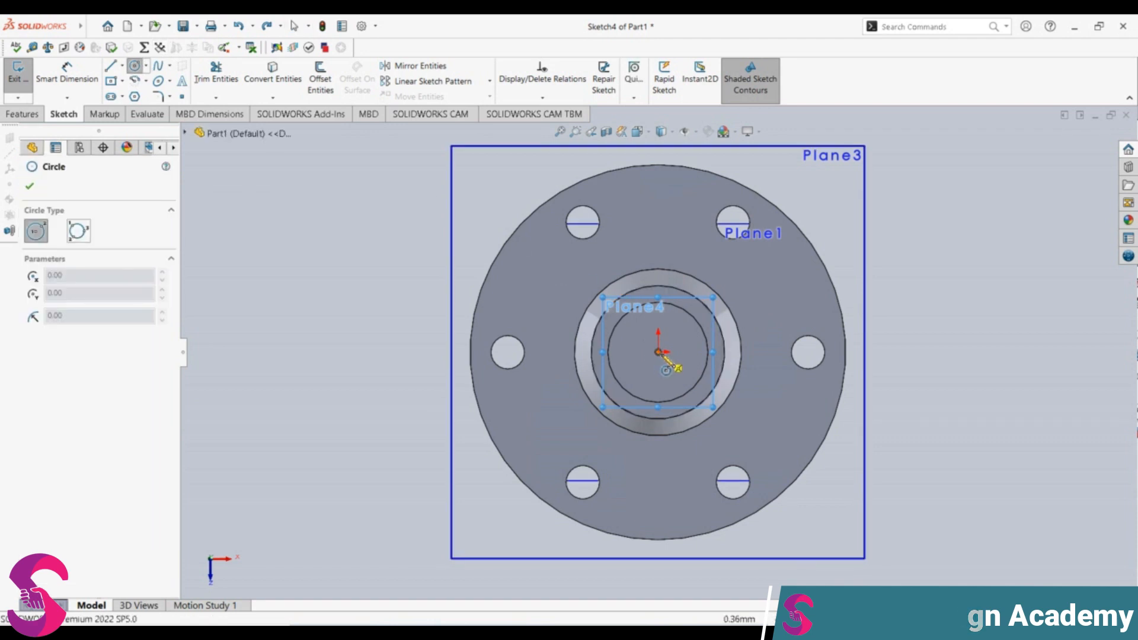
{"action": "left_click", "coordinate": [658, 352]}
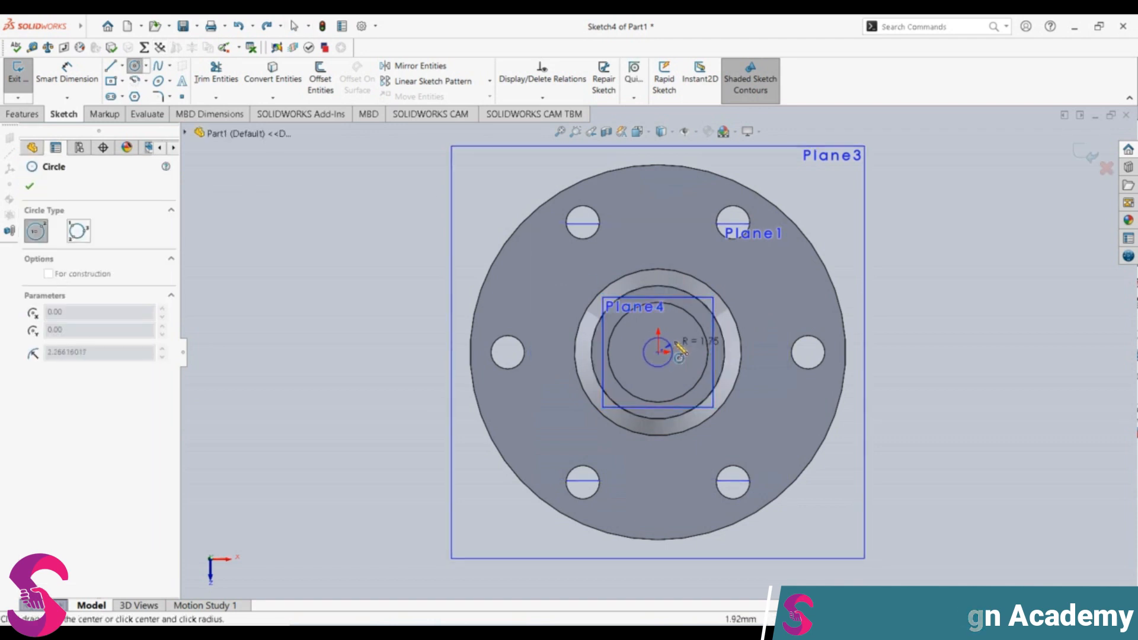
{"action": "left_click", "coordinate": [718, 318]}
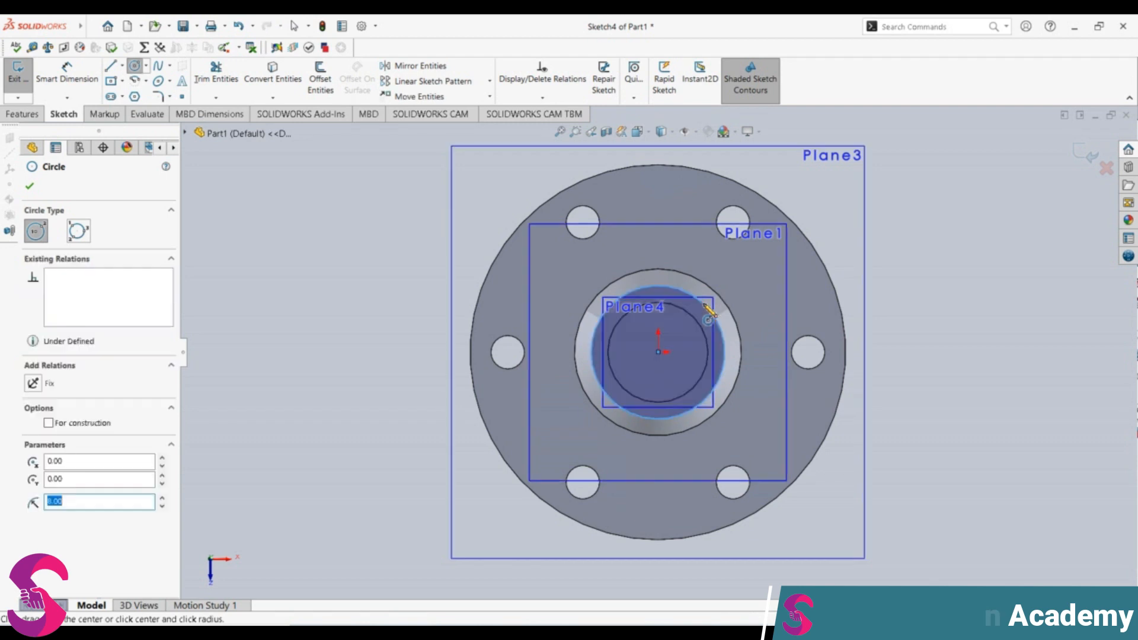
Extrude the circle 12 mm blind back toward the flange, merging it with the shaft so it covers the thin end
{"action": "middle_click_drag", "start_coordinate": [718, 318], "coordinate": [743, 374]}
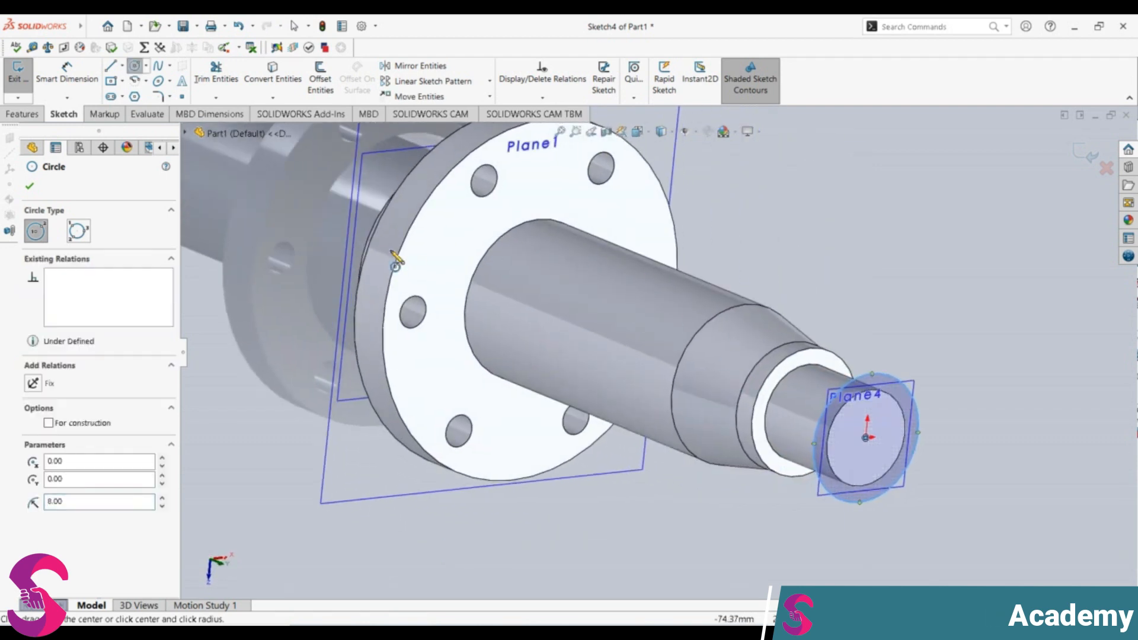
{"action": "left_click", "coordinate": [22, 114]}
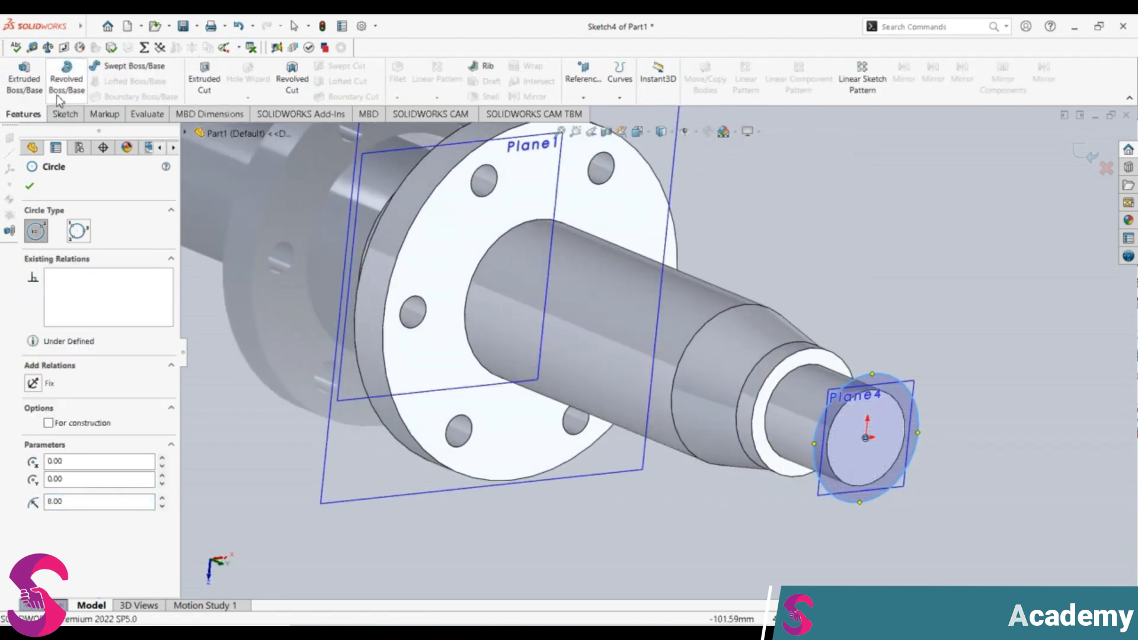
{"action": "key", "text": "Escape"}
{"action": "left_click", "coordinate": [24, 76]}
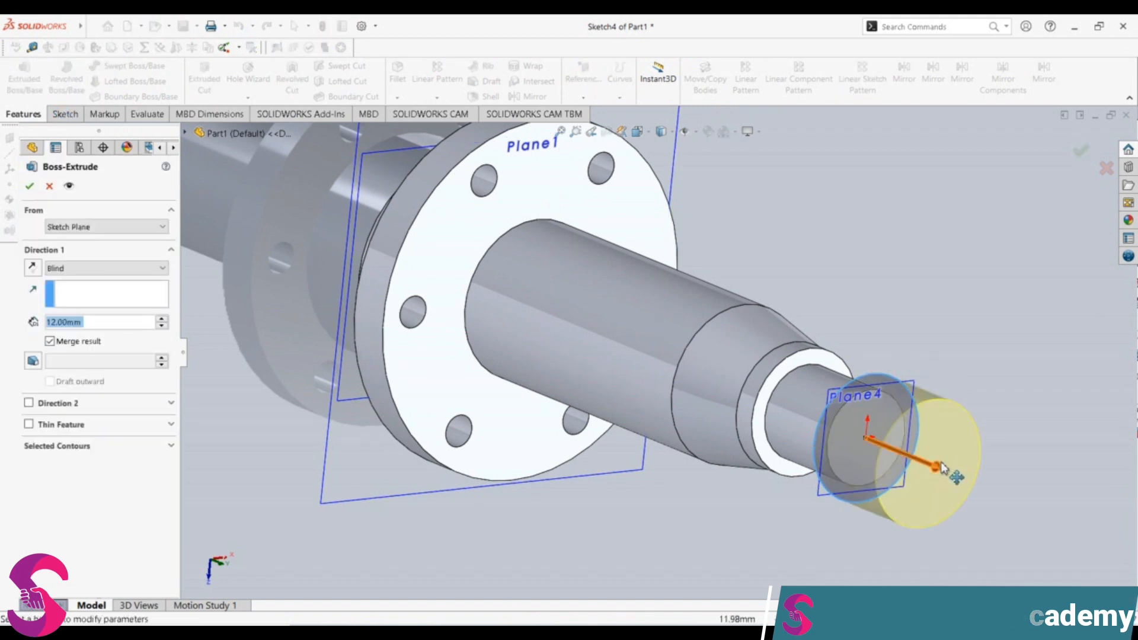
{"action": "left_click_drag", "start_coordinate": [938, 472], "coordinate": [813, 422]}
{"action": "type", "text": "12"}
{"action": "key", "text": "Return"}
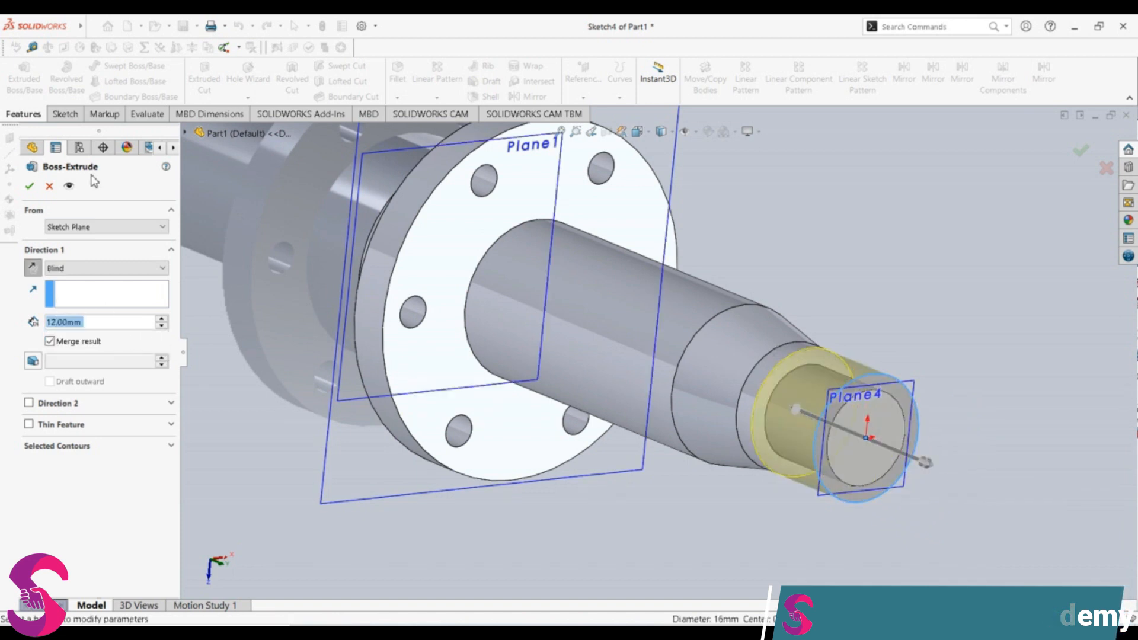
{"action": "left_click", "coordinate": [36, 186]}
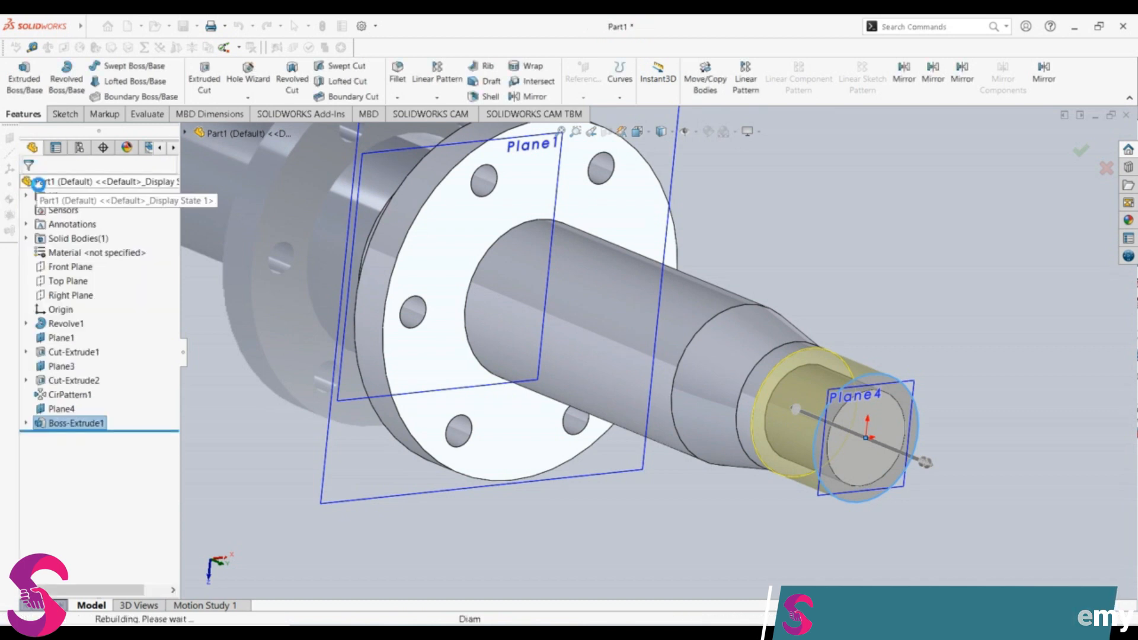
Start a new sketch on Plane4, viewed face-on, and draw a horizontal line about 6 mm long from the origin toward the circular edge
{"action": "middle_click_drag", "start_coordinate": [655, 343], "coordinate": [592, 330]}
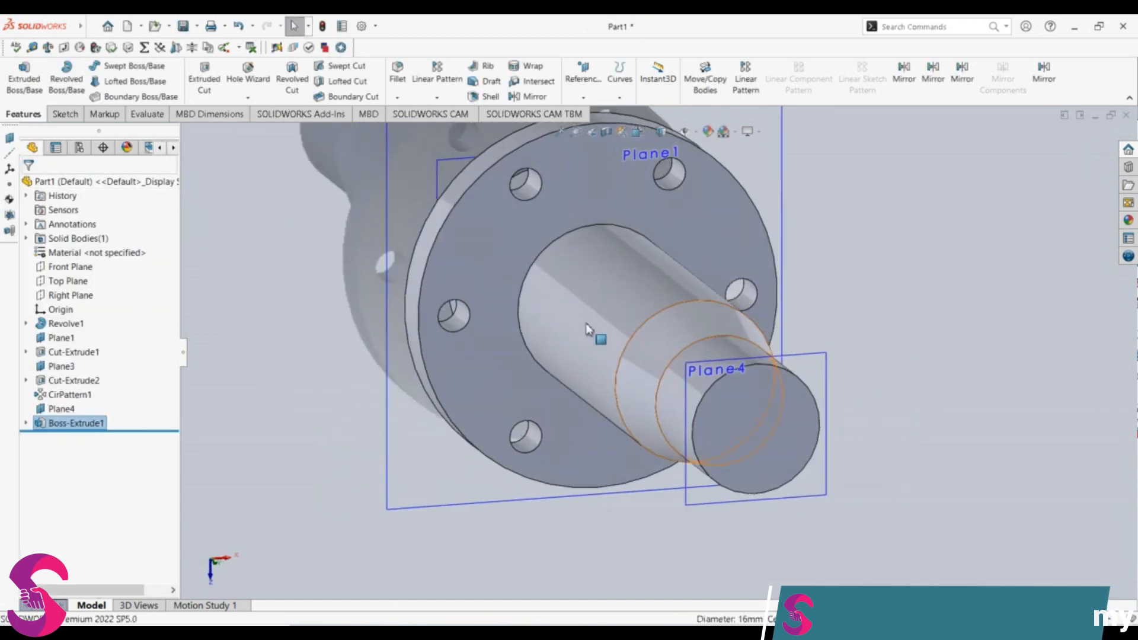
{"action": "left_click", "coordinate": [78, 408]}
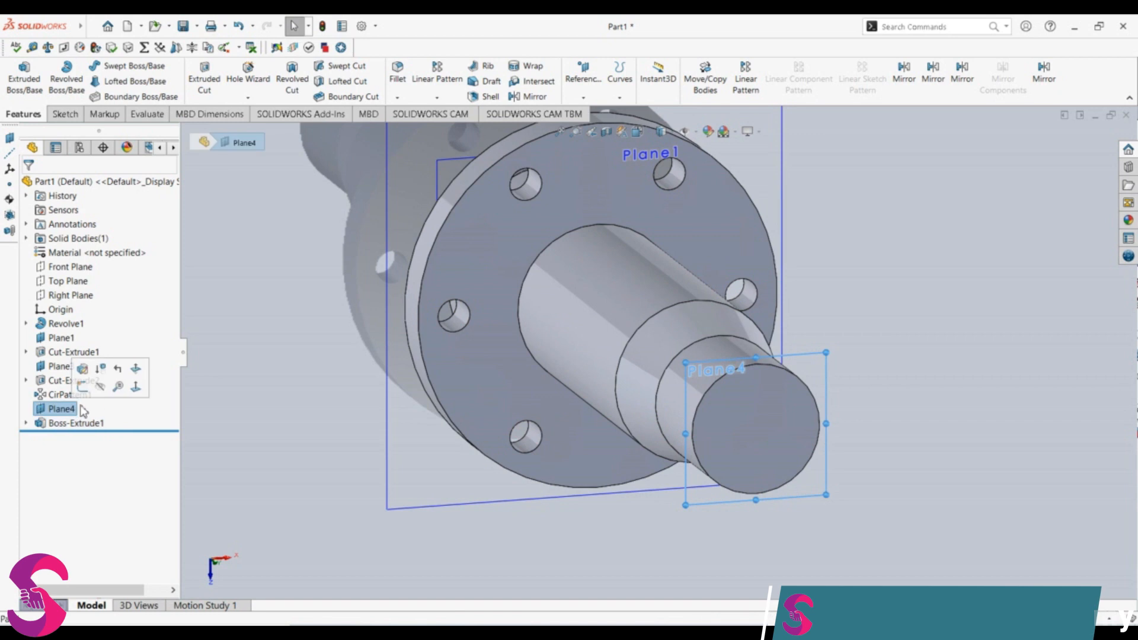
{"action": "left_click", "coordinate": [136, 388]}
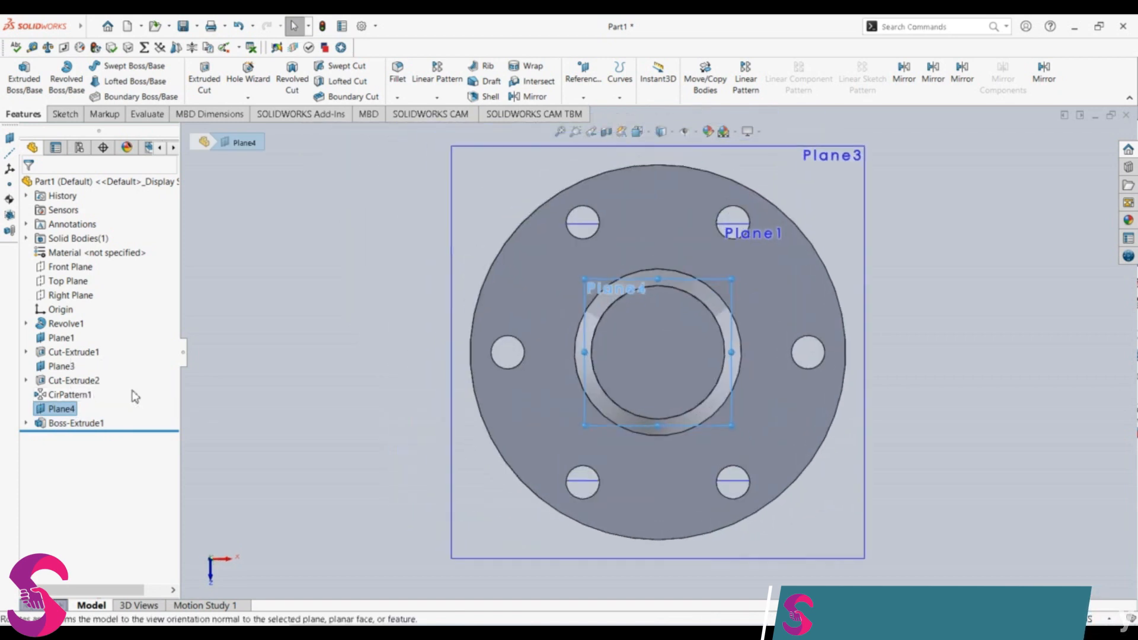
{"action": "left_click", "coordinate": [66, 114]}
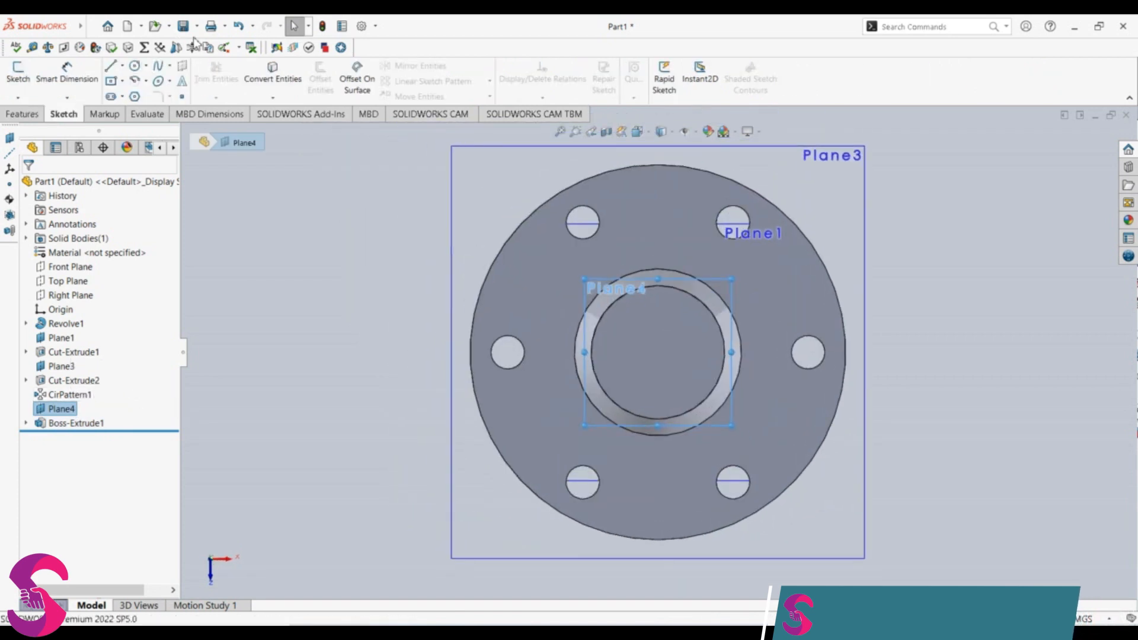
{"action": "left_click", "coordinate": [110, 65]}
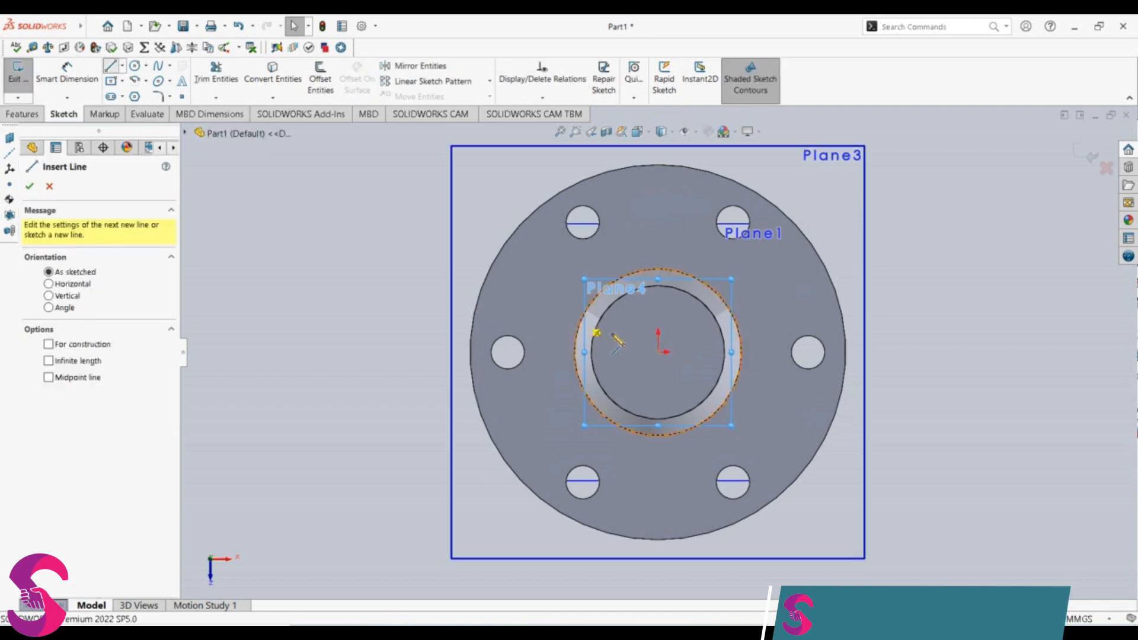
{"action": "left_click", "coordinate": [658, 352]}
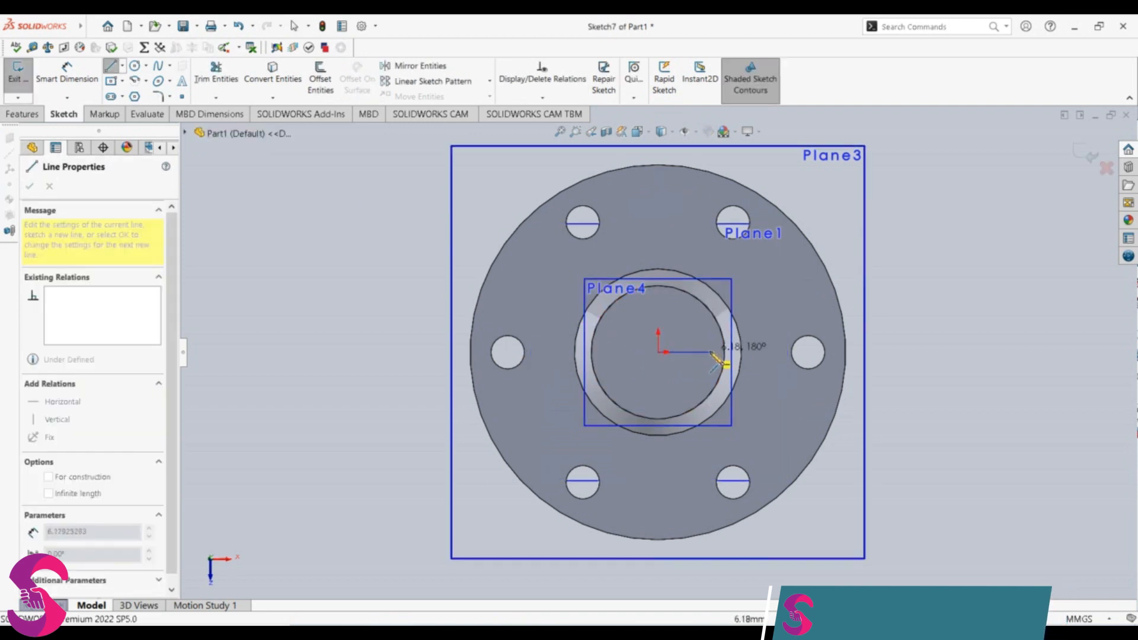
{"action": "left_click", "coordinate": [710, 352]}
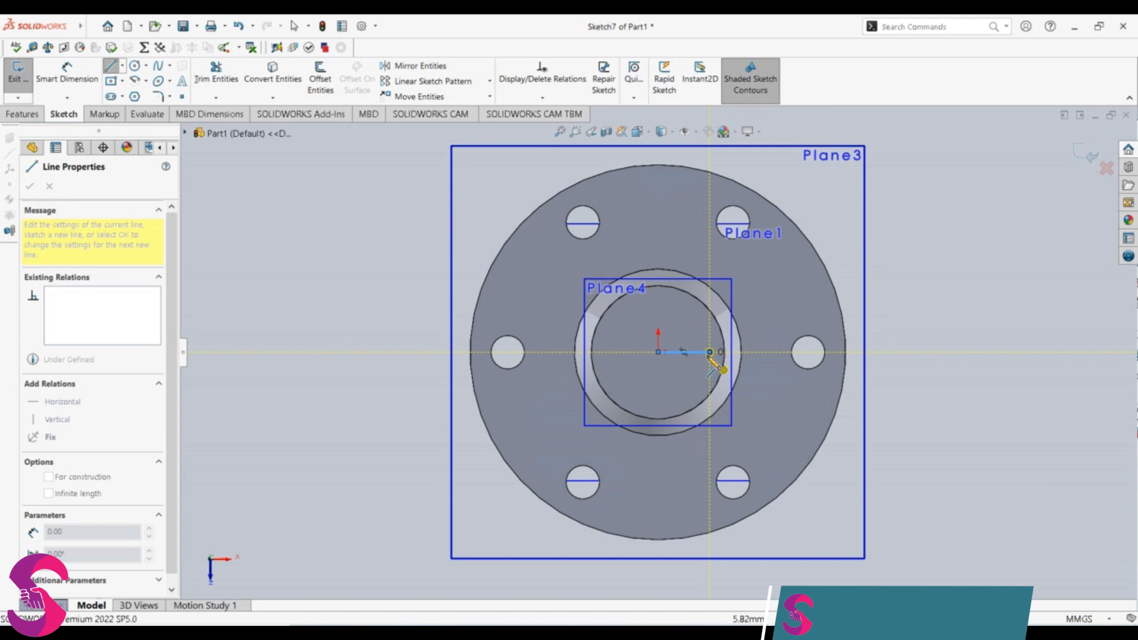
Set the length of the horizontal line from the origin to 4 mm
{"action": "key", "text": "Escape"}
{"action": "left_click", "coordinate": [700, 353]}
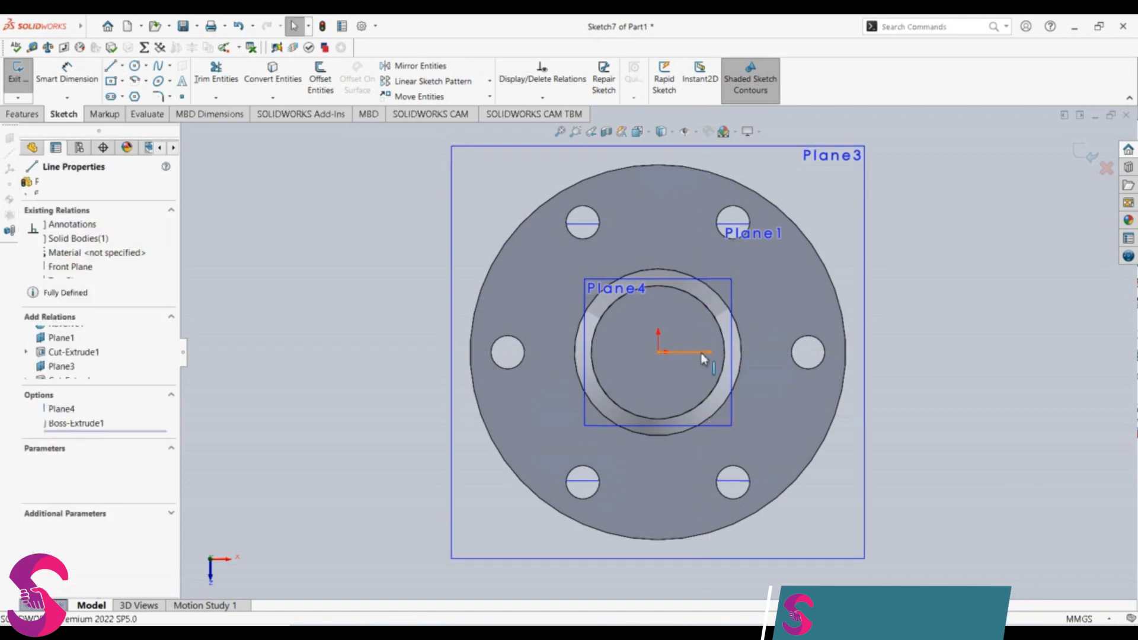
{"action": "type", "text": "4"}
{"action": "key", "text": "Return"}
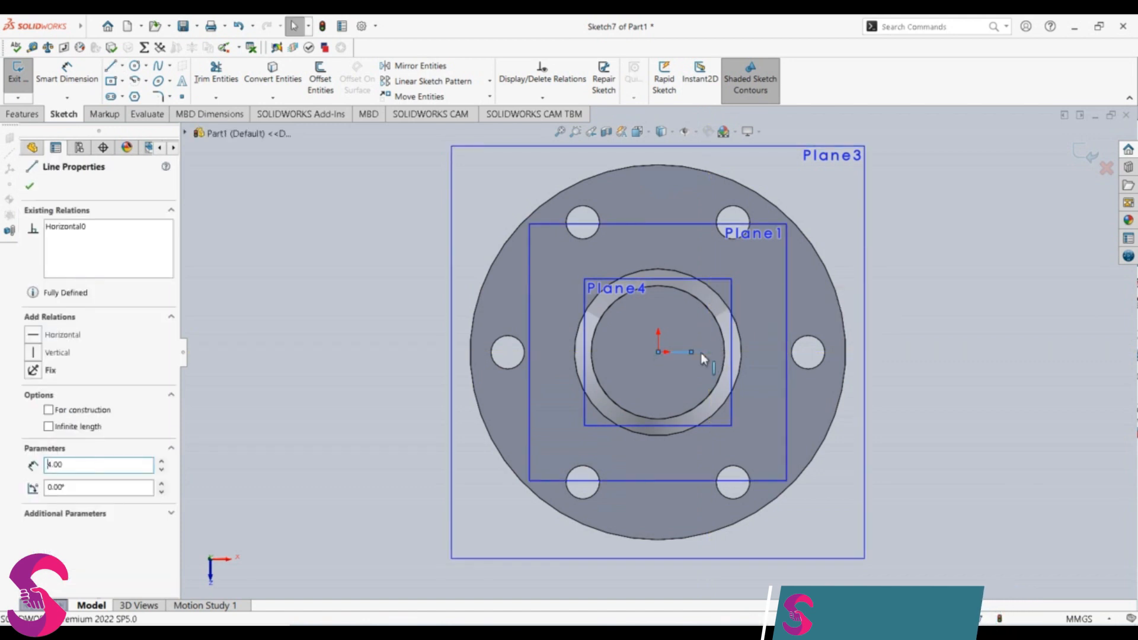
{"action": "key", "text": "Escape"}
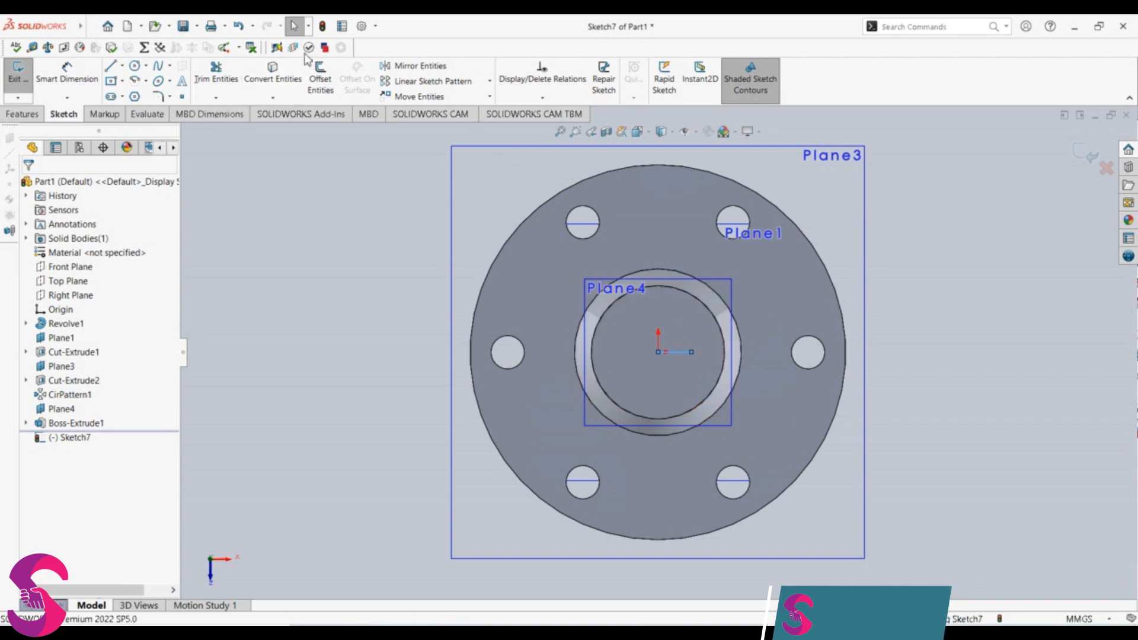
Draw a center rectangle about 5 by 18 mm on the line's free end and move it outward so its inner side meets that endpoint
{"action": "left_click", "coordinate": [112, 82]}
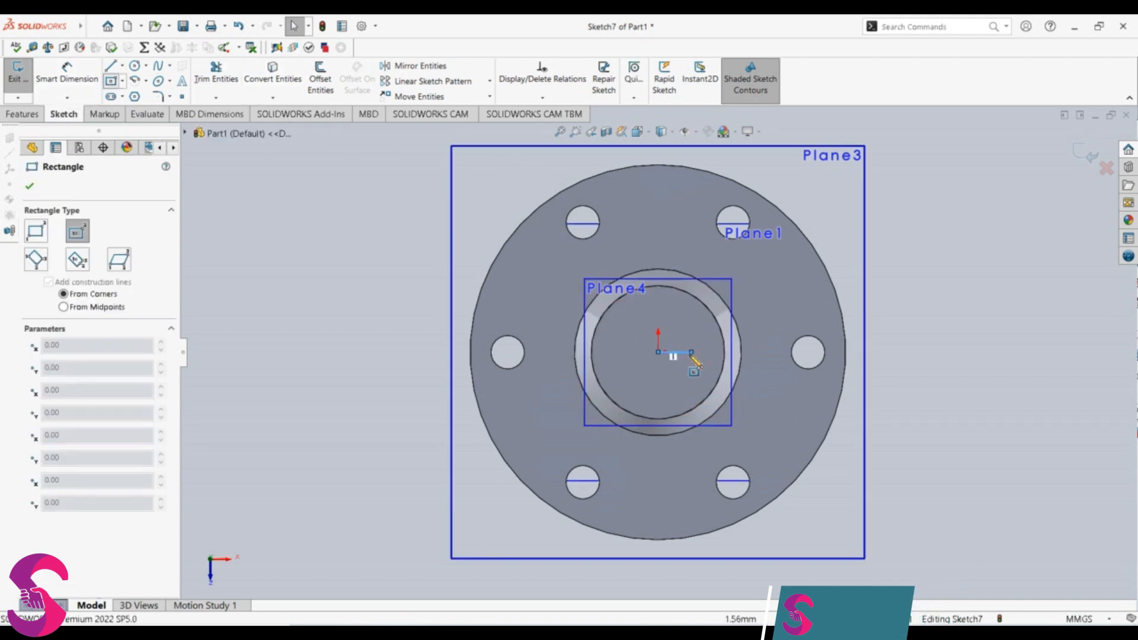
{"action": "left_click", "coordinate": [691, 352]}
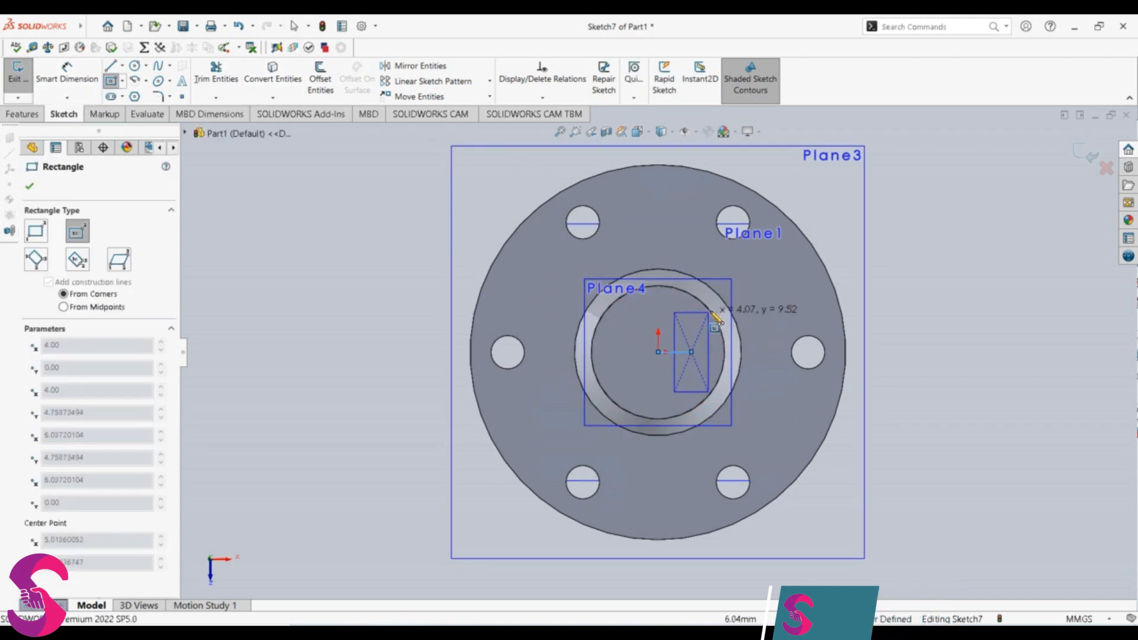
{"action": "left_click", "coordinate": [714, 276]}
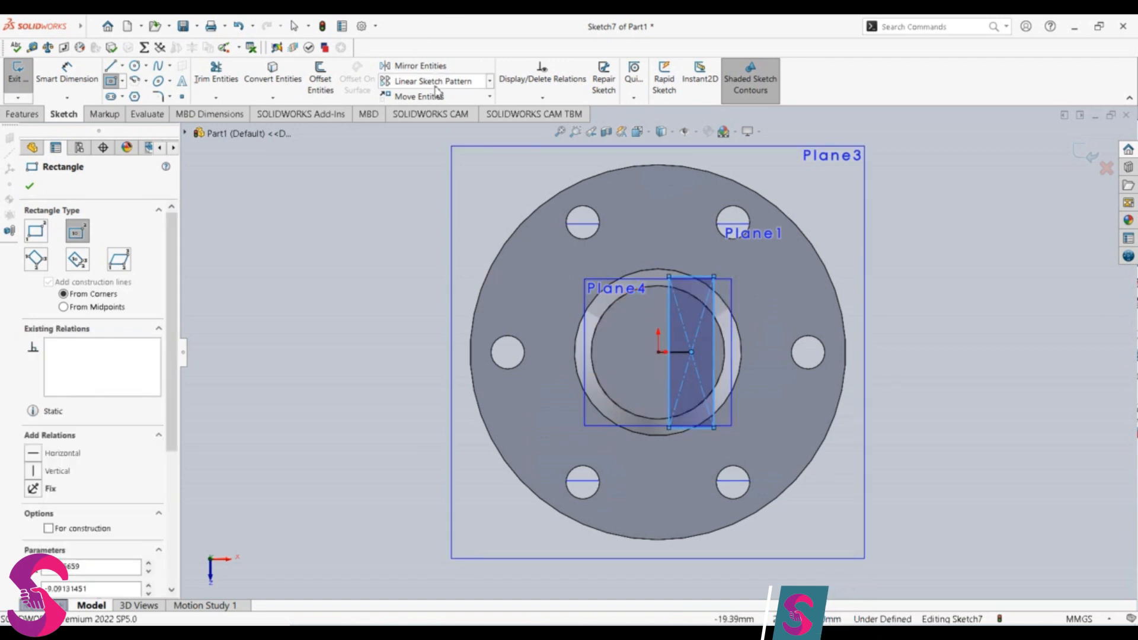
{"action": "left_click", "coordinate": [419, 96]}
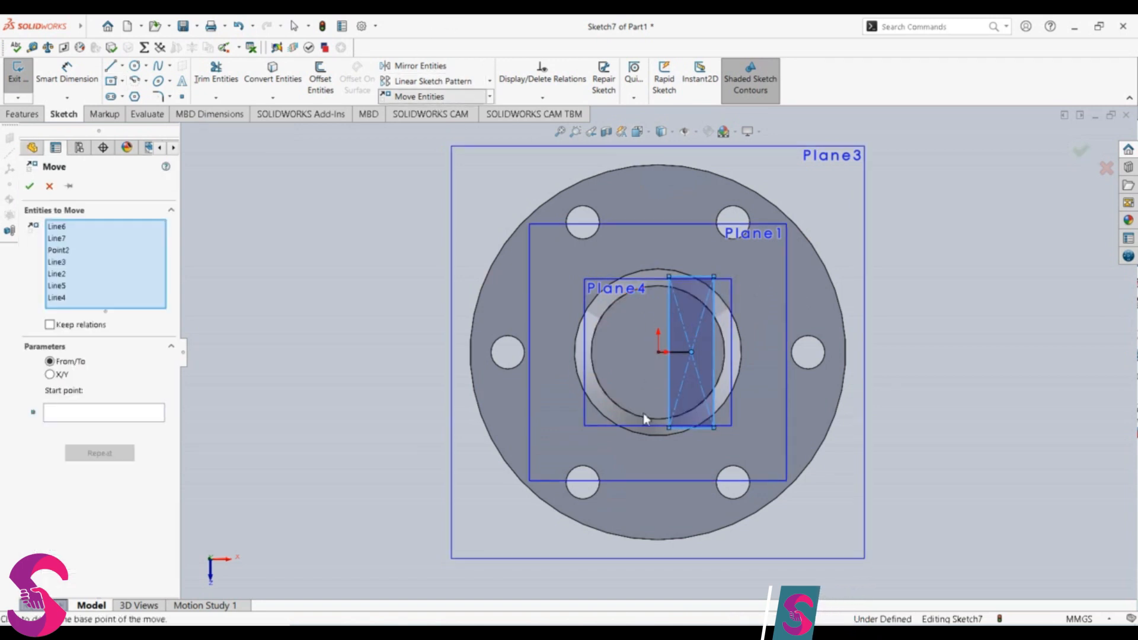
{"action": "left_click", "coordinate": [670, 355]}
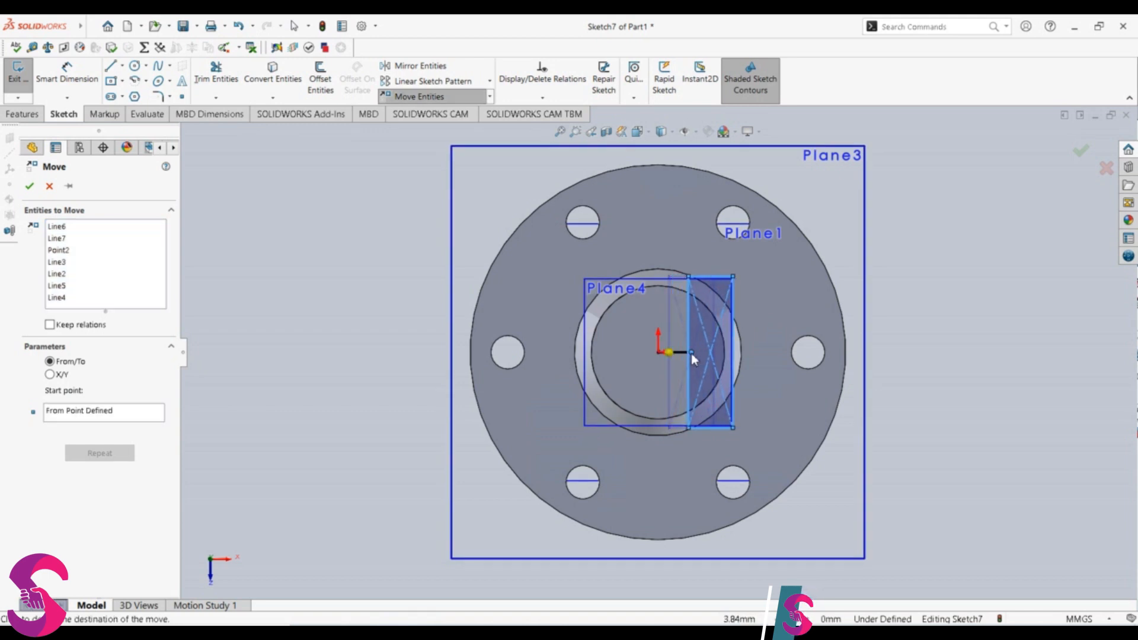
{"action": "left_click", "coordinate": [692, 354]}
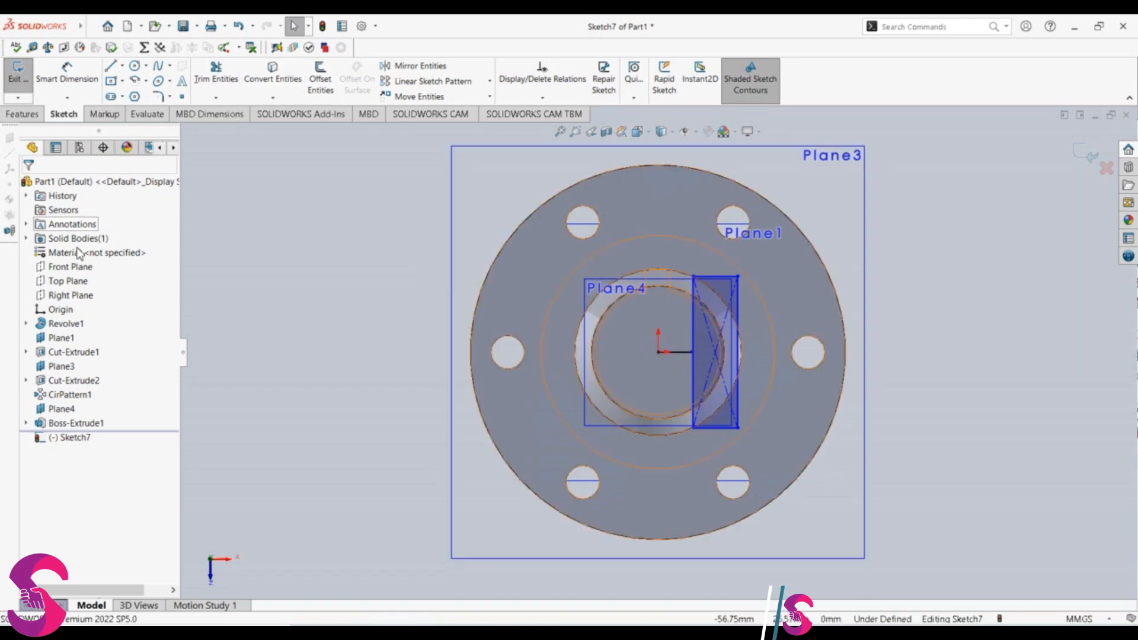
Draw a second horizontal line about 5.3 mm long from the origin, opposite the existing 4 mm line
{"action": "key", "text": "l"}
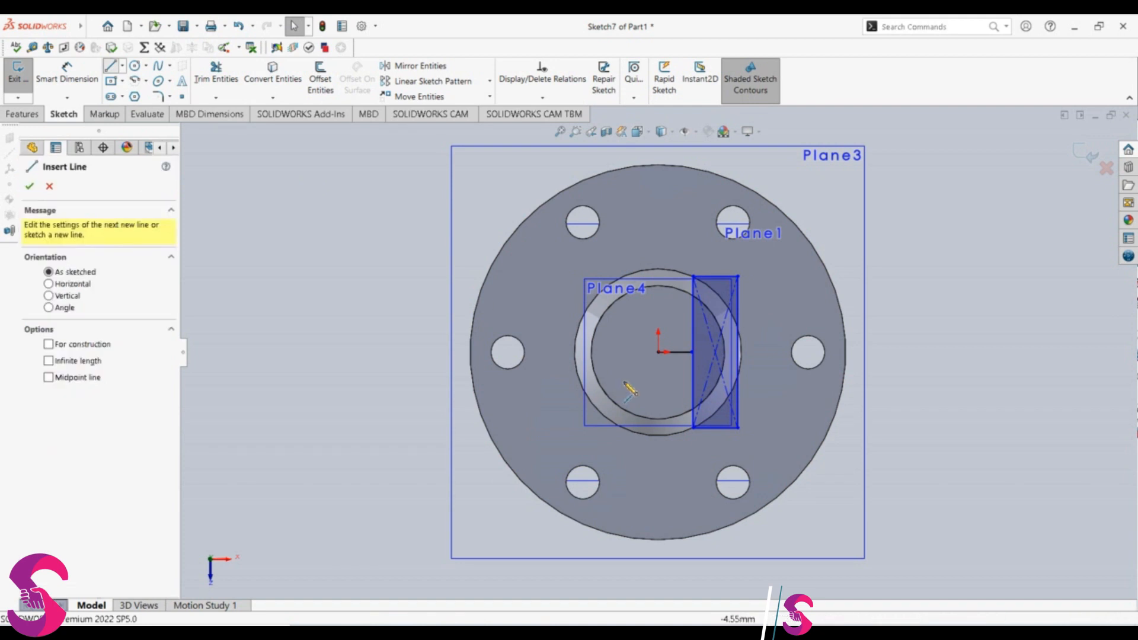
{"action": "left_click", "coordinate": [658, 352]}
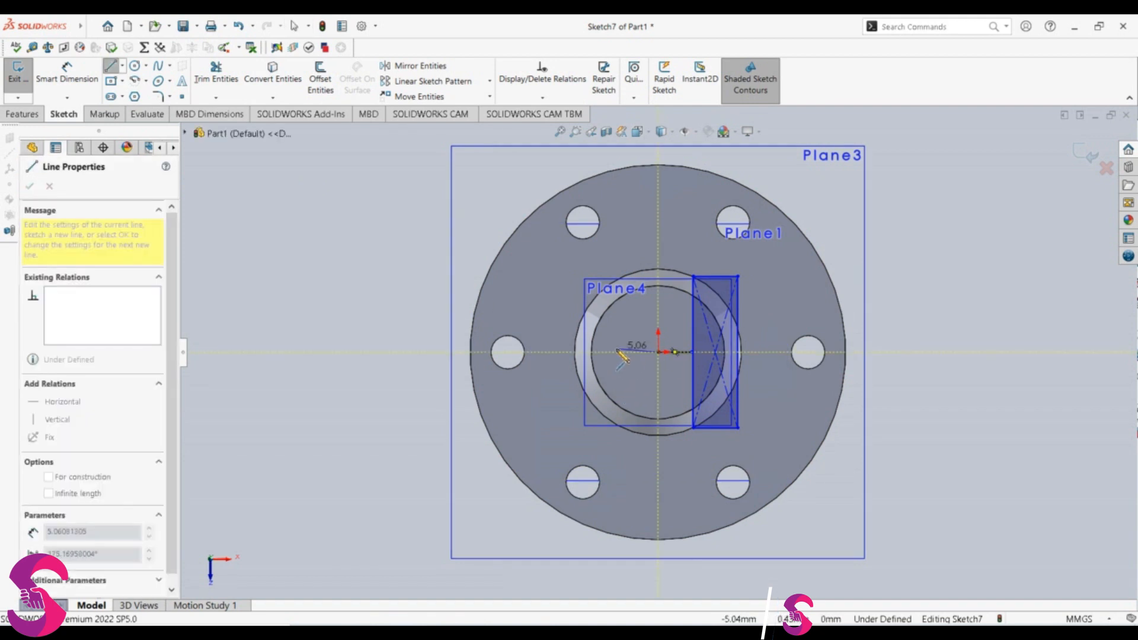
{"action": "left_click", "coordinate": [613, 352]}
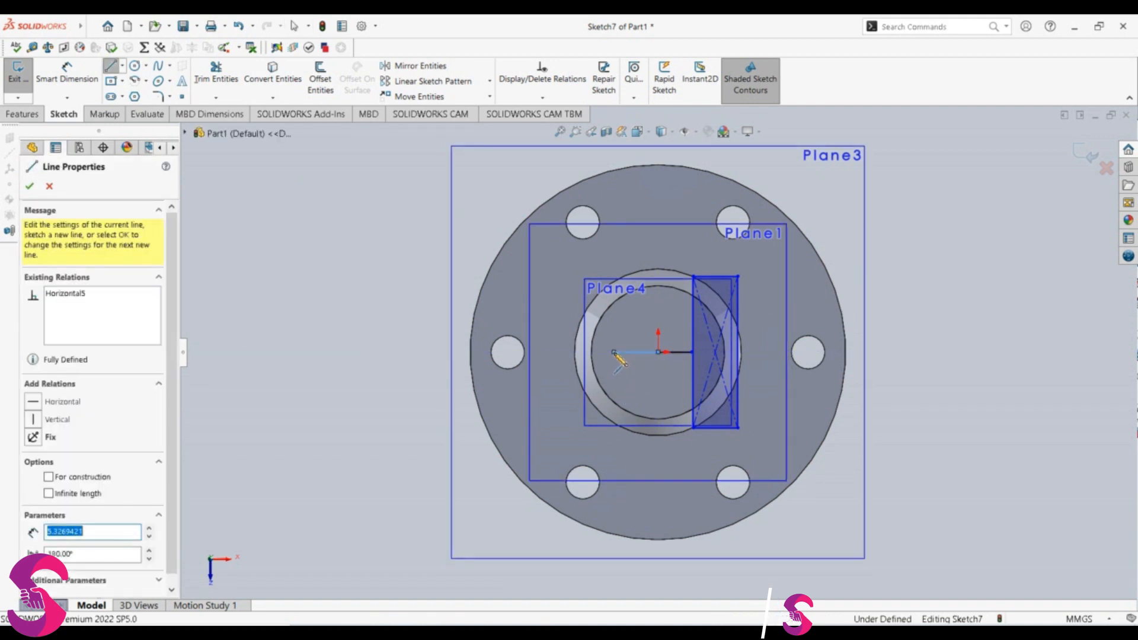
{"action": "left_click", "coordinate": [615, 353]}
{"action": "key", "text": "Escape"}
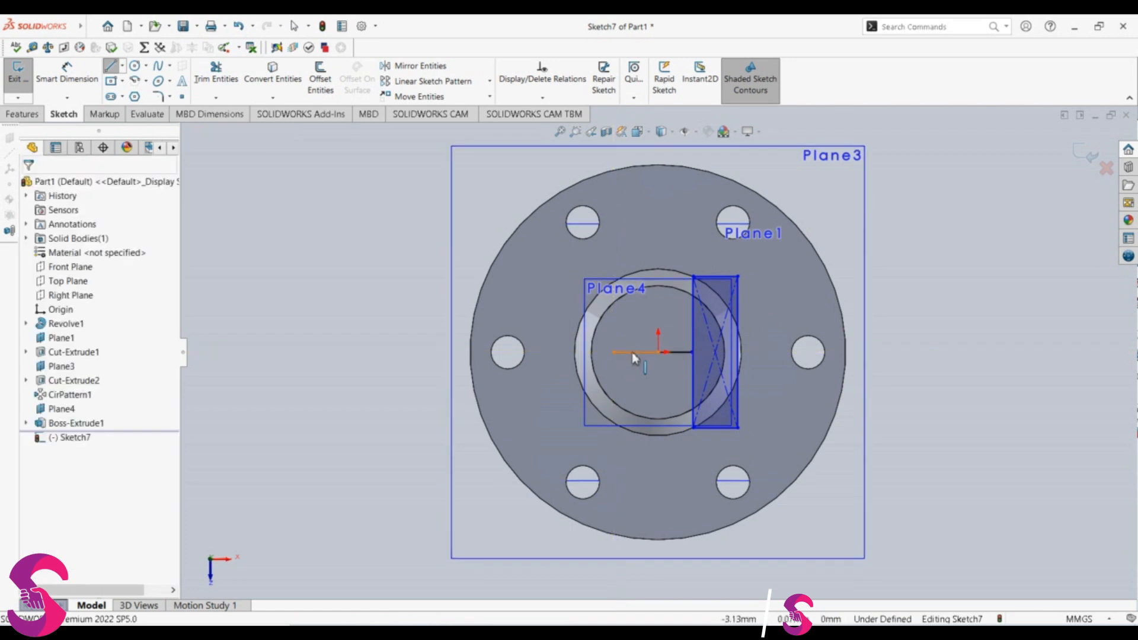
Set the length of the new horizontal line opposite the rectangle to 4 mm
{"action": "left_click", "coordinate": [626, 352]}
{"action": "type", "text": "4"}
{"action": "key", "text": "Return"}
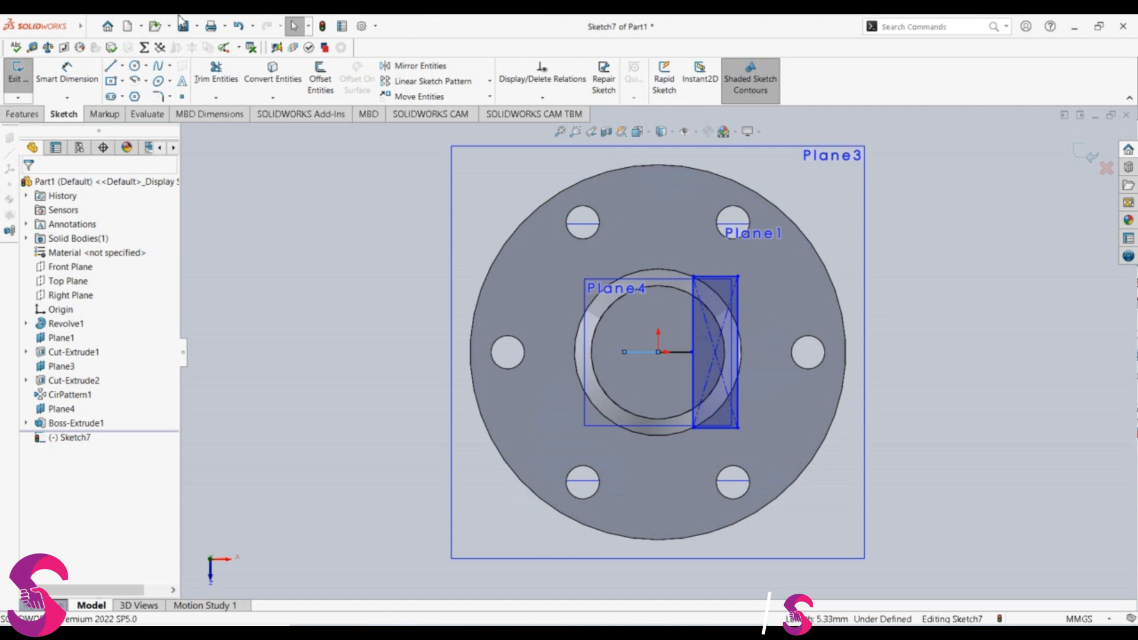
Draw a center rectangle about 4 by 19 mm on the second line's free end and move it outward so its inner side meets that endpoint
{"action": "left_click", "coordinate": [624, 352]}
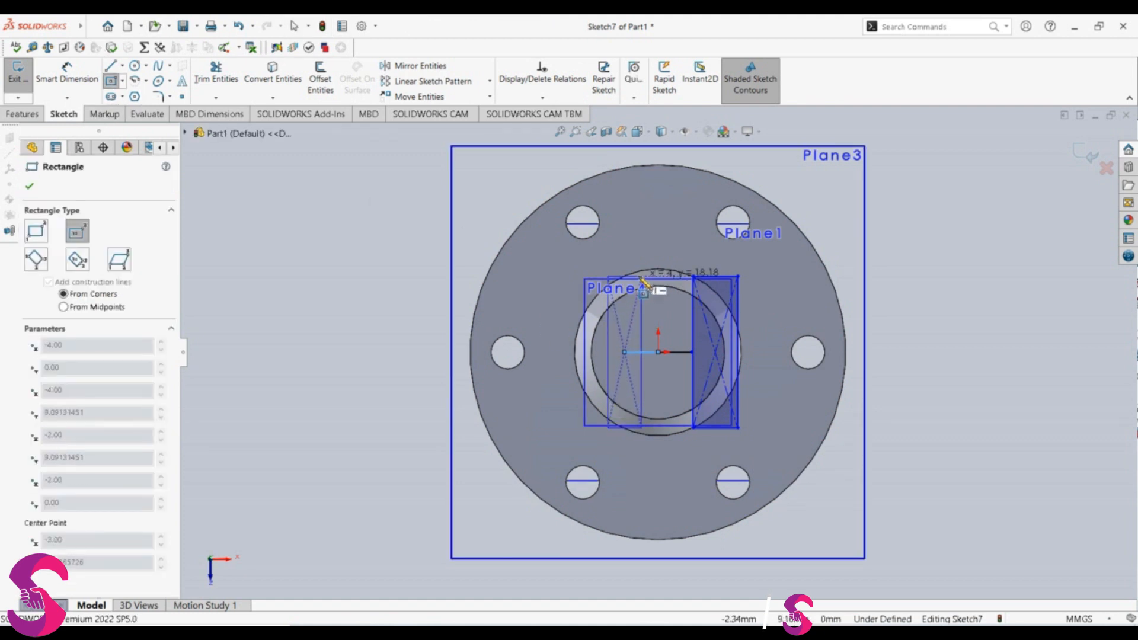
{"action": "left_click", "coordinate": [640, 272]}
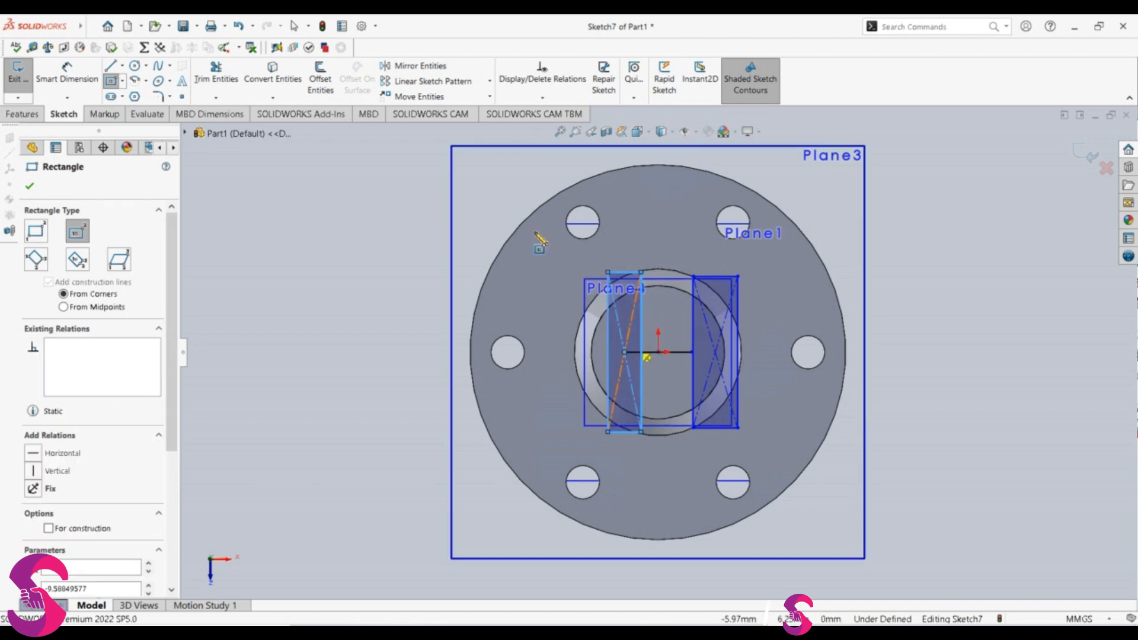
{"action": "left_click", "coordinate": [419, 96]}
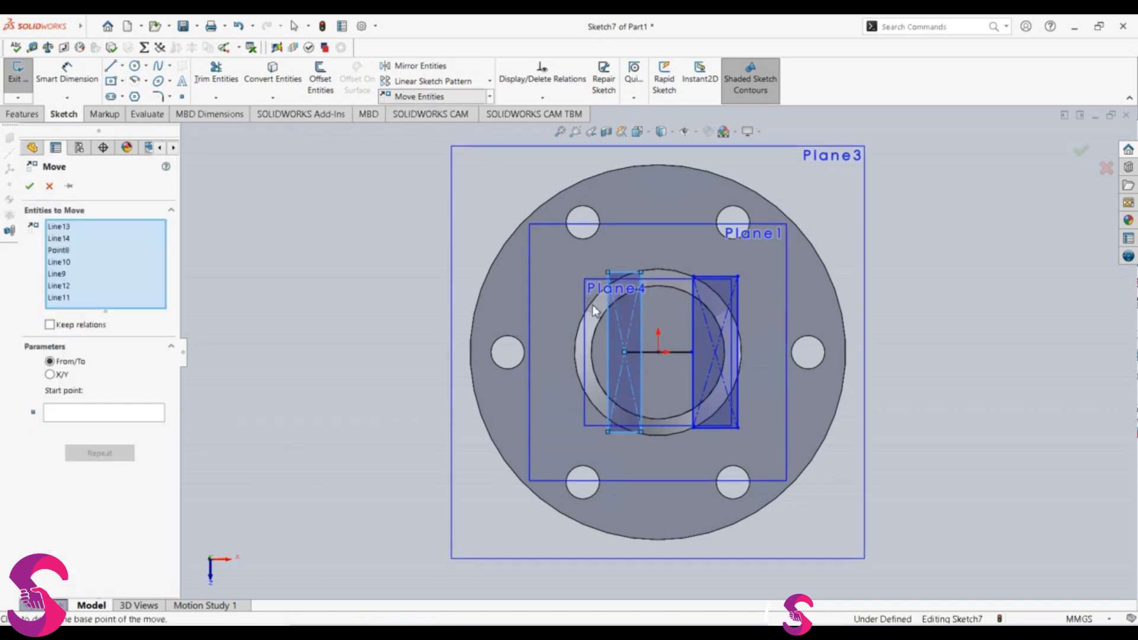
{"action": "left_click", "coordinate": [641, 352]}
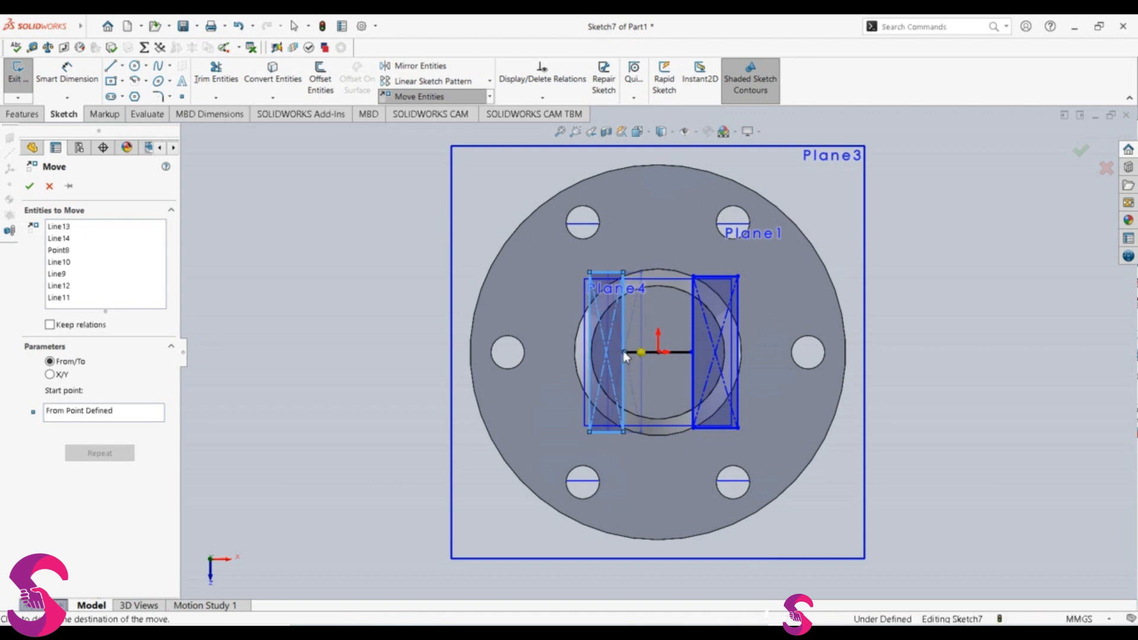
{"action": "left_click", "coordinate": [624, 354]}
Start an Extruded Cut from the sketch with the two opposite rectangles at the shaft's thin end
{"action": "mouse_move", "coordinate": [610, 383]}
{"action": "middle_mouse_down"}
{"action": "mouse_move", "coordinate": [641, 422]}
{"action": "mouse_move", "coordinate": [508, 279]}
{"action": "middle_mouse_up"}
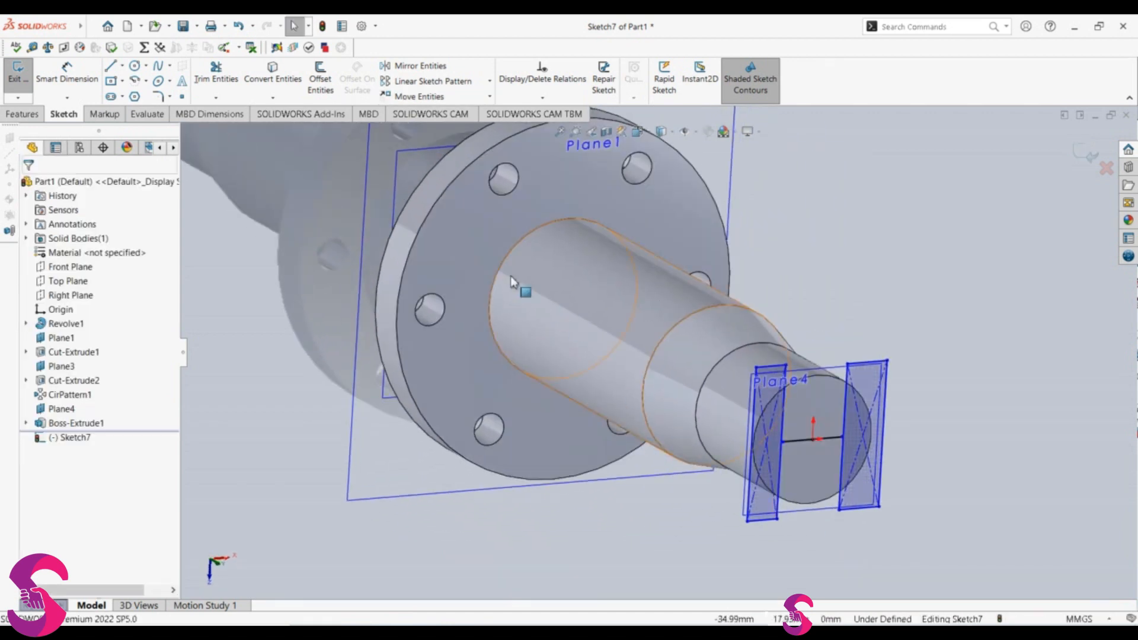
{"action": "left_click", "coordinate": [39, 117]}
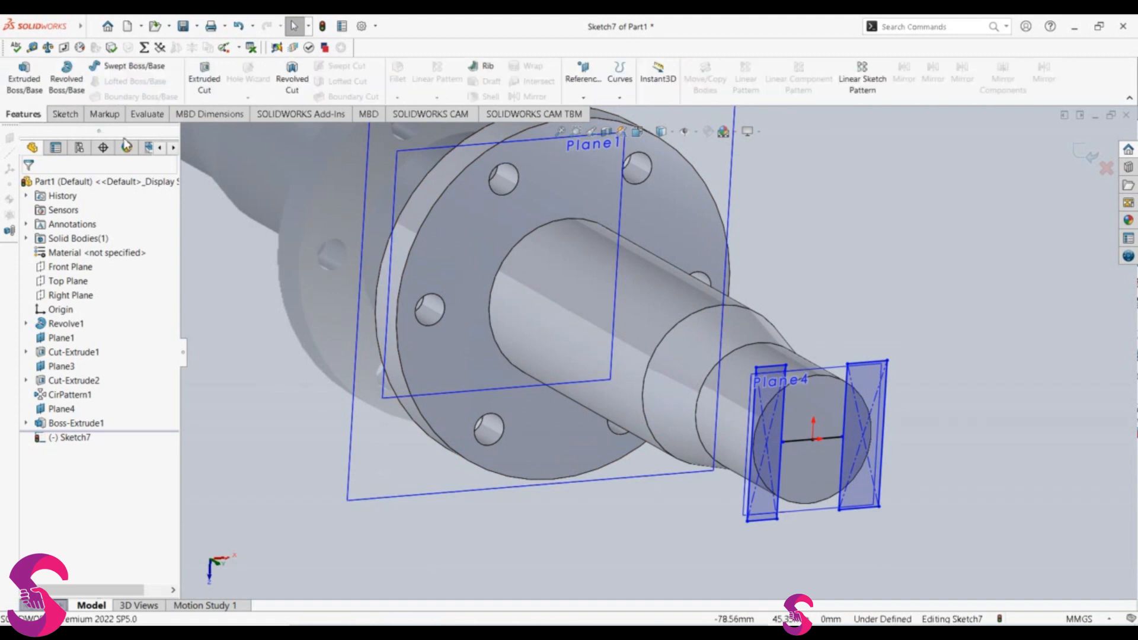
{"action": "left_click", "coordinate": [215, 86]}
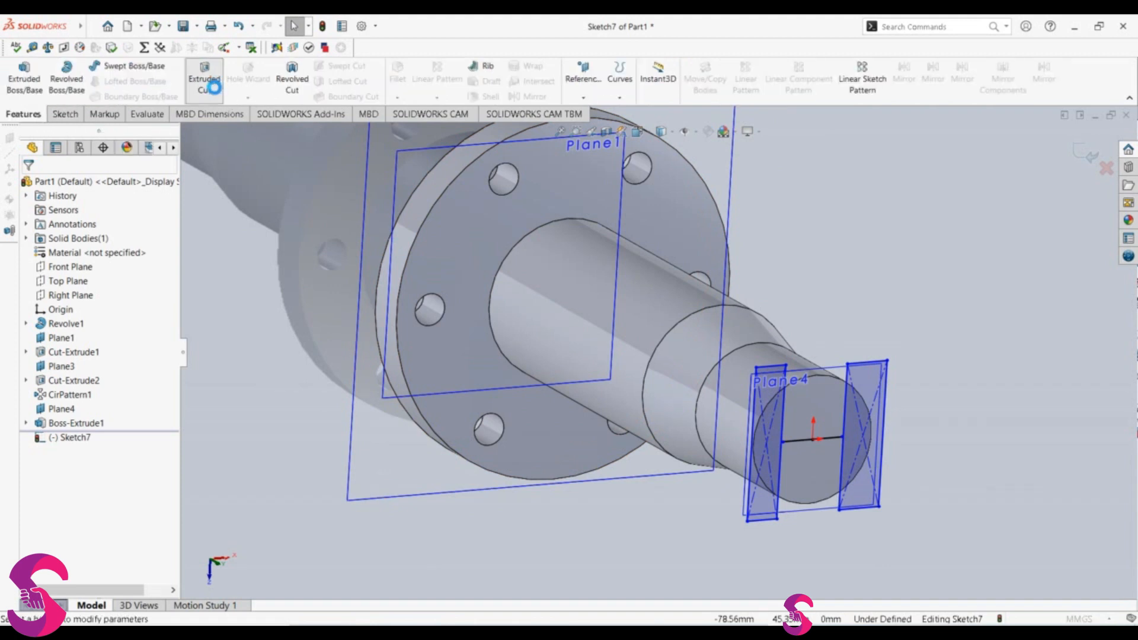